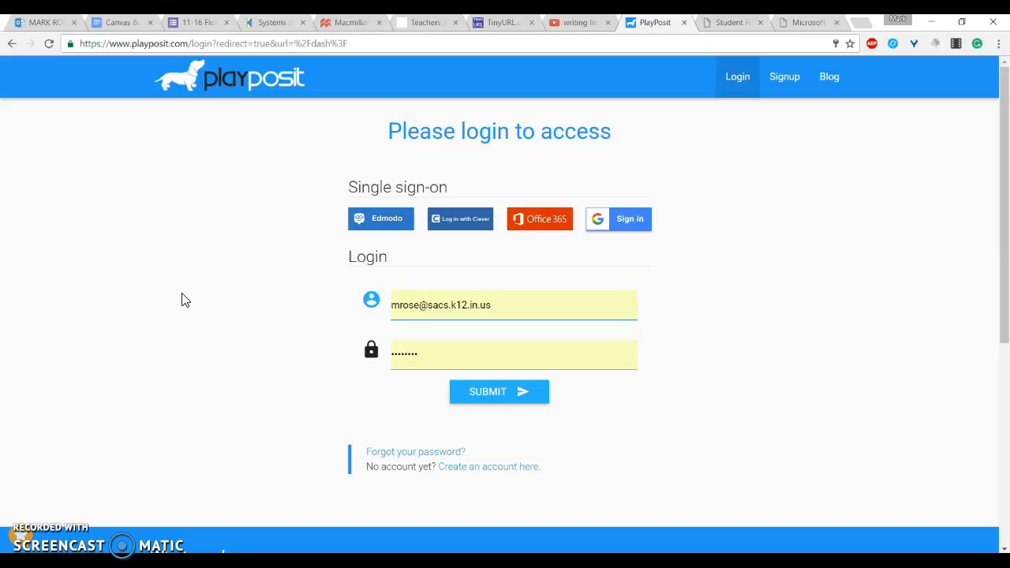
Step: Go to playposit.com from the address bar
{"action": "left_click", "coordinate": [207, 48]}
{"action": "type", "text": "playposit.com/dash"}
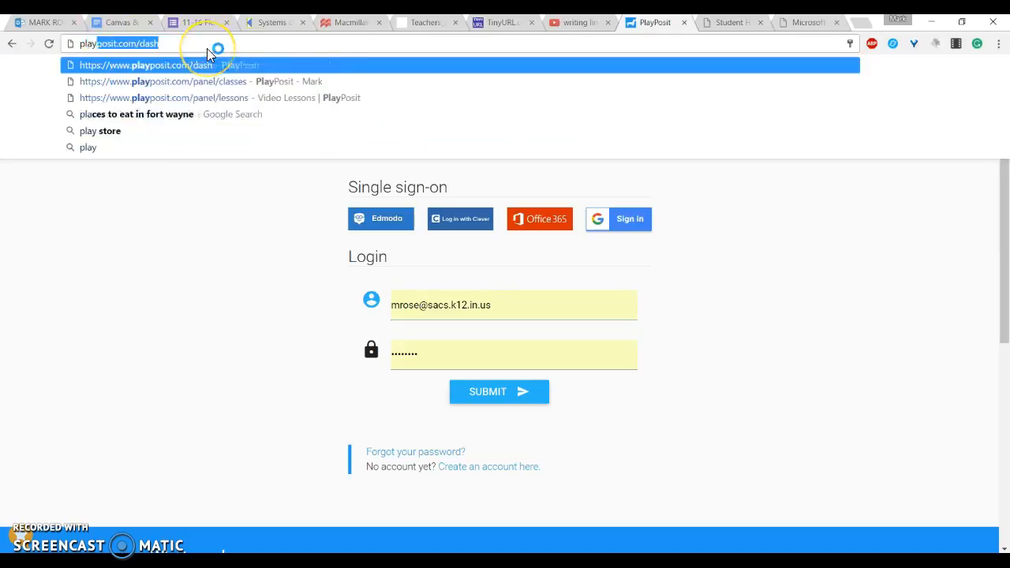
{"action": "key", "text": "End"}
{"action": "key", "text": "BackSpace"}
{"action": "key", "text": "BackSpace"}
{"action": "key", "text": "BackSpace"}
{"action": "key", "text": "BackSpace"}
{"action": "key", "text": "BackSpace"}
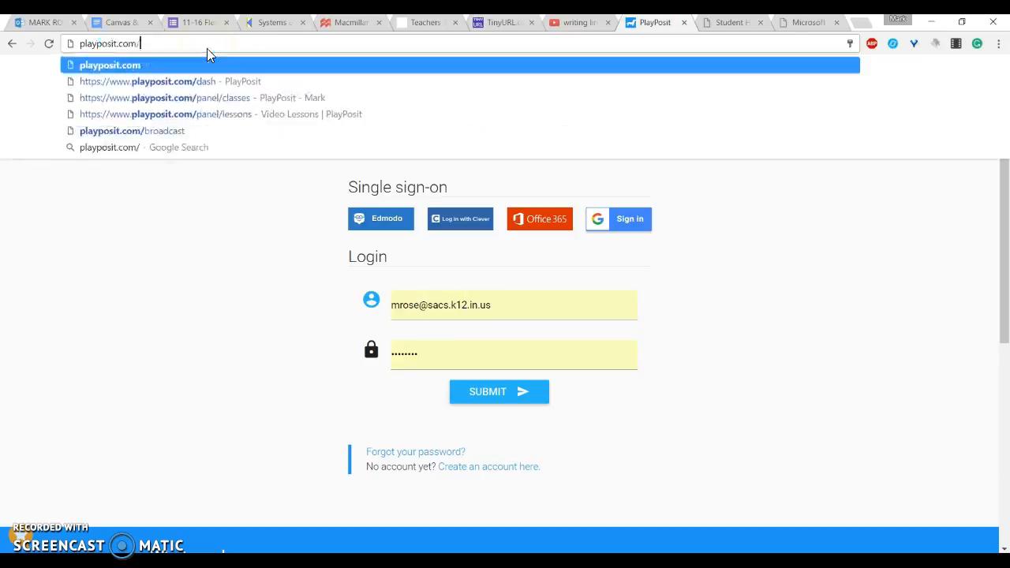
{"action": "key", "text": "Return"}
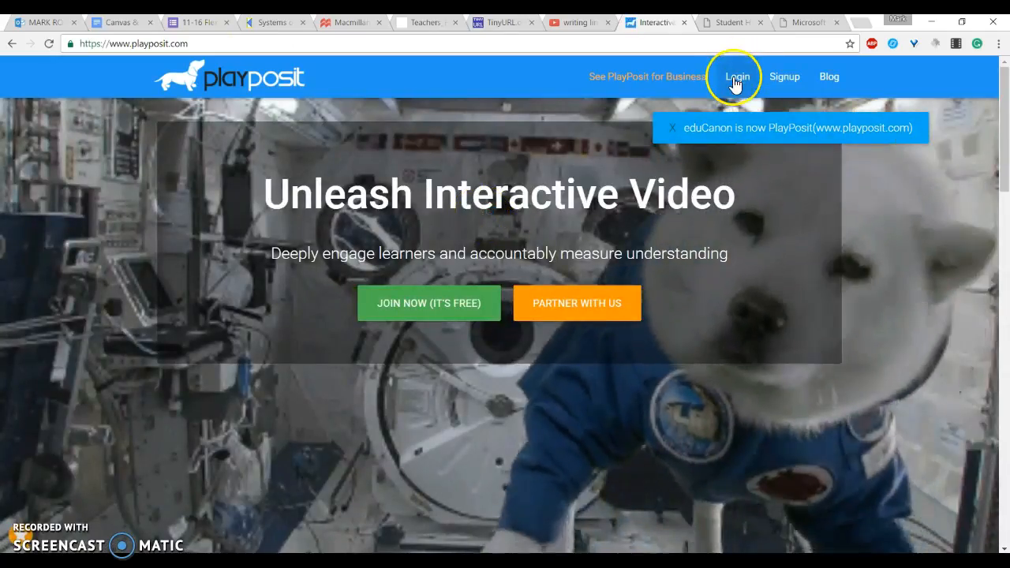
Step: Log in to PlayPosit with the school Google account and allow the requested permissions
{"action": "left_click", "coordinate": [735, 79]}
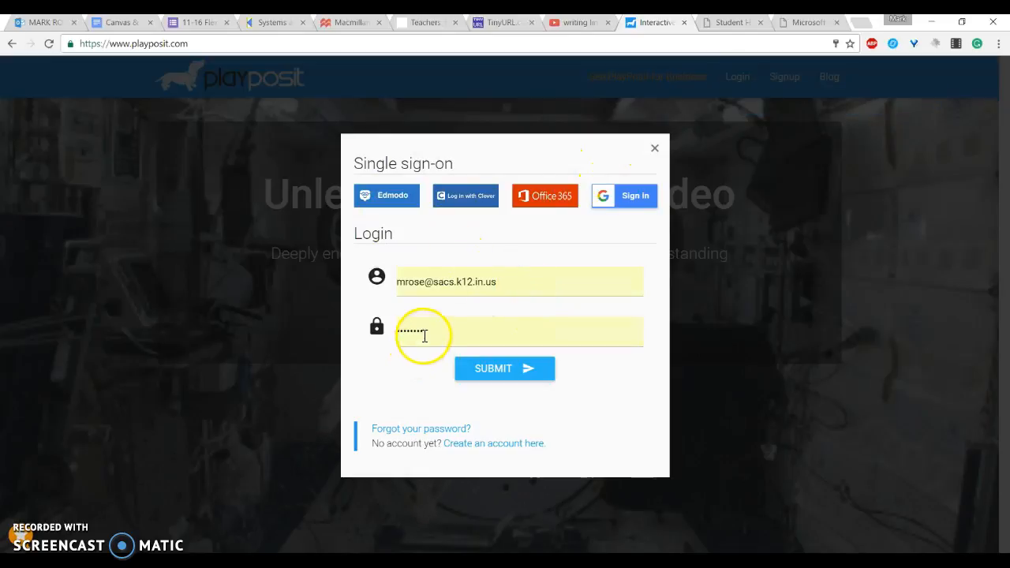
{"action": "left_click", "coordinate": [632, 197]}
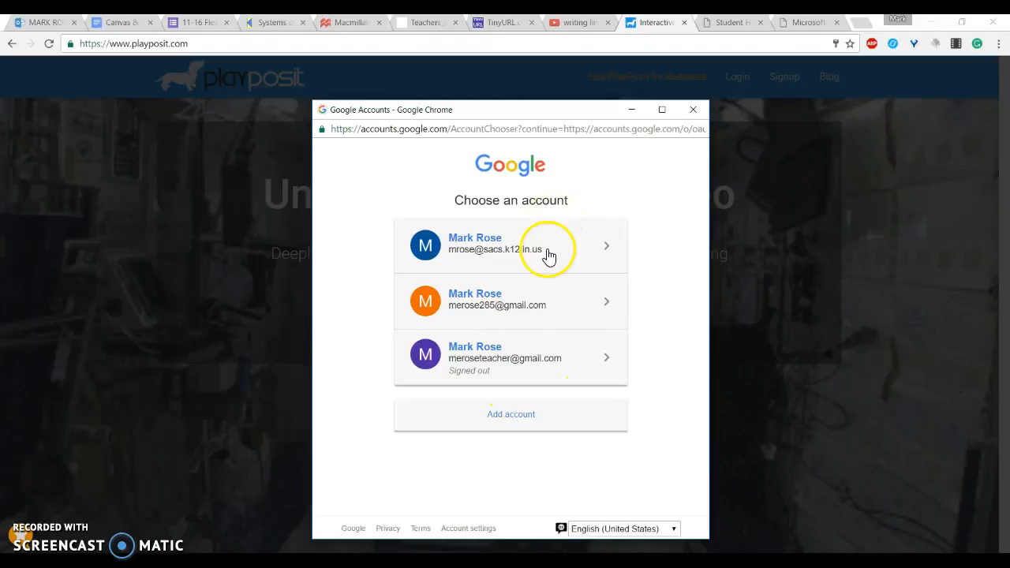
{"action": "left_click", "coordinate": [524, 256]}
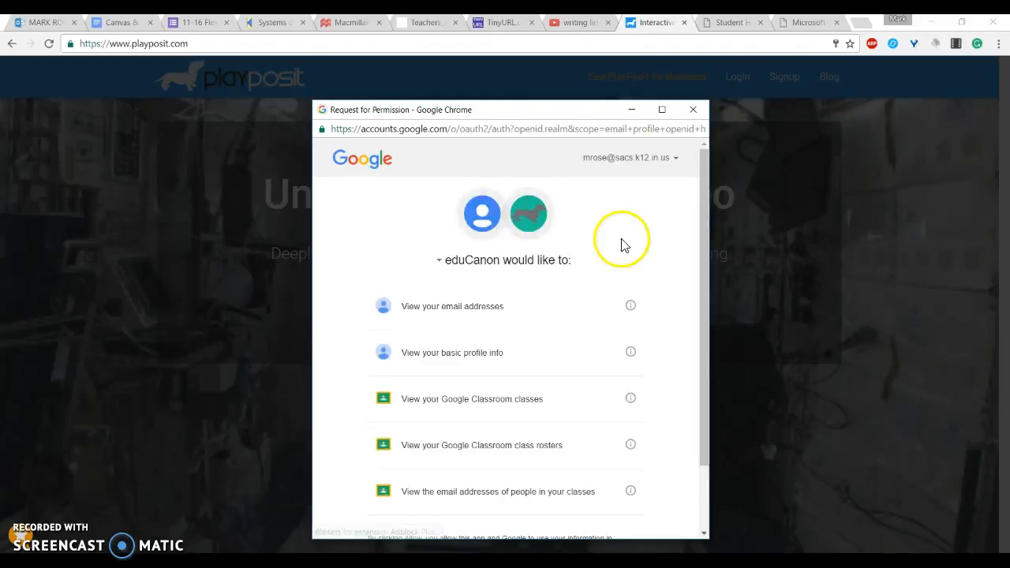
{"action": "scroll", "coordinate": [637, 273], "scroll_direction": "down", "scroll_amount": 2}
{"action": "left_click", "coordinate": [620, 510]}
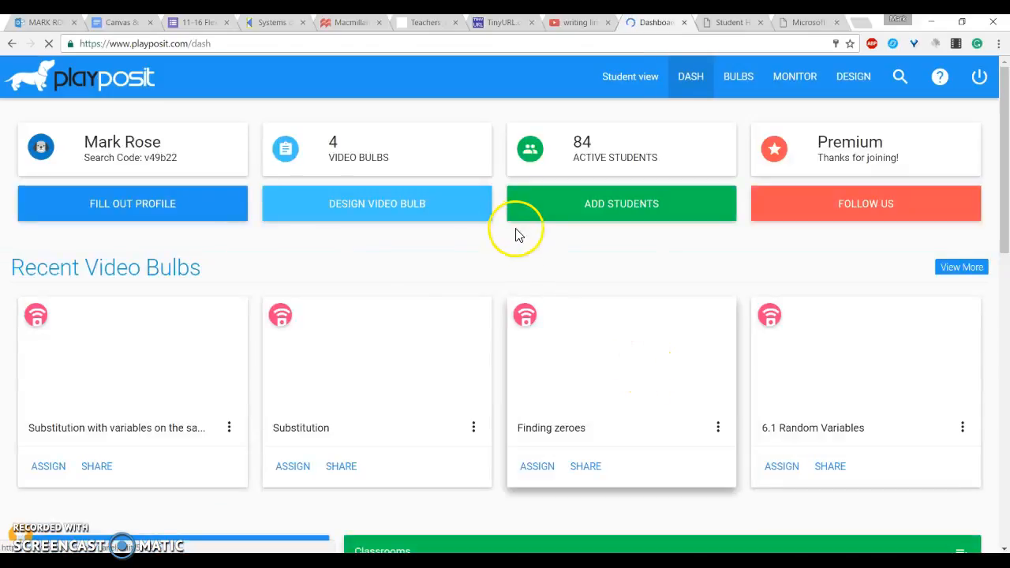
Step: Review the dashboard, open the bulbs library and dismiss the linked-lessons notice
{"action": "scroll", "coordinate": [407, 272], "scroll_direction": "down", "scroll_amount": 2}
{"action": "scroll", "coordinate": [407, 272], "scroll_direction": "up", "scroll_amount": 2}
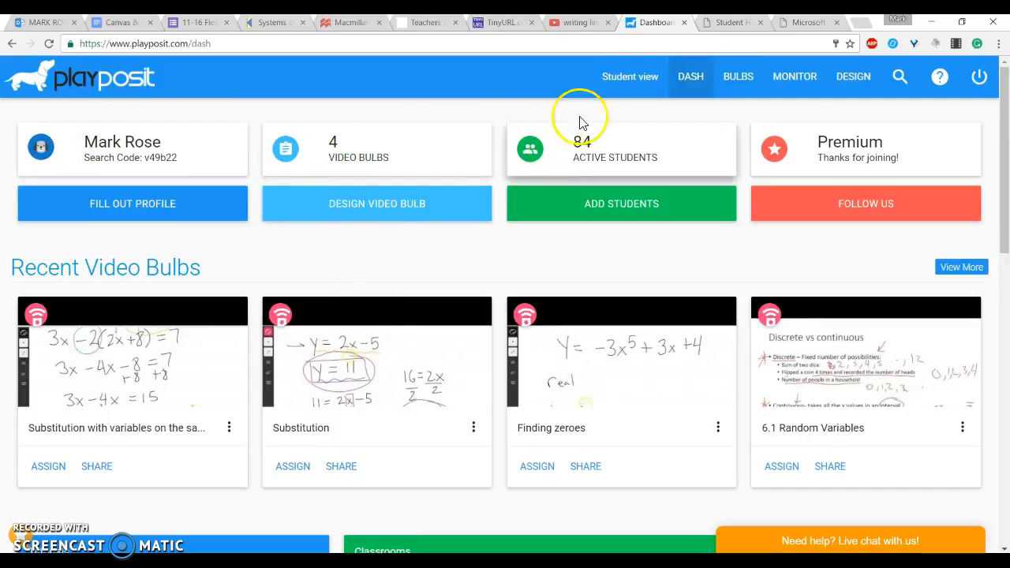
{"action": "left_click", "coordinate": [636, 87]}
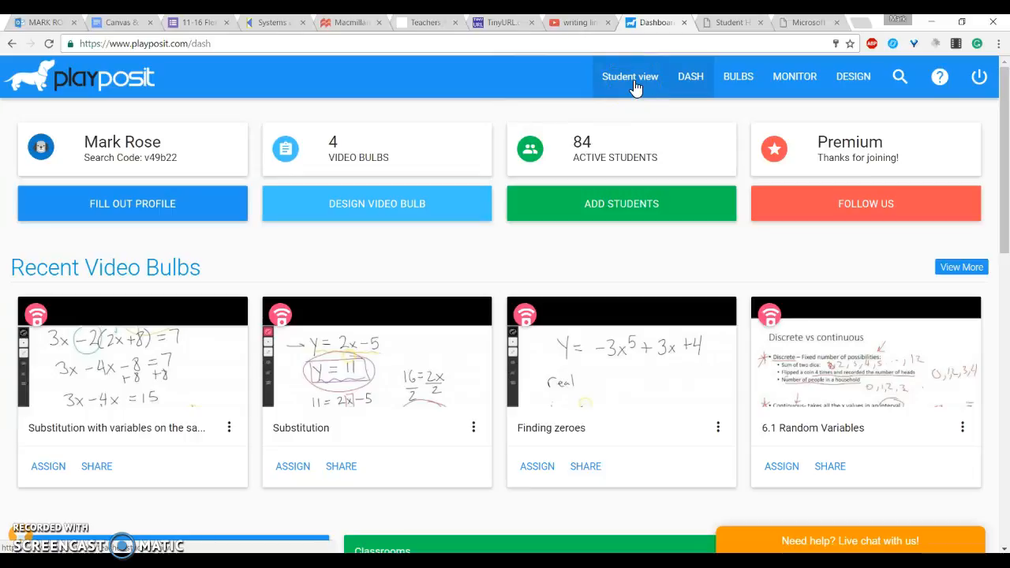
{"action": "left_click", "coordinate": [695, 87]}
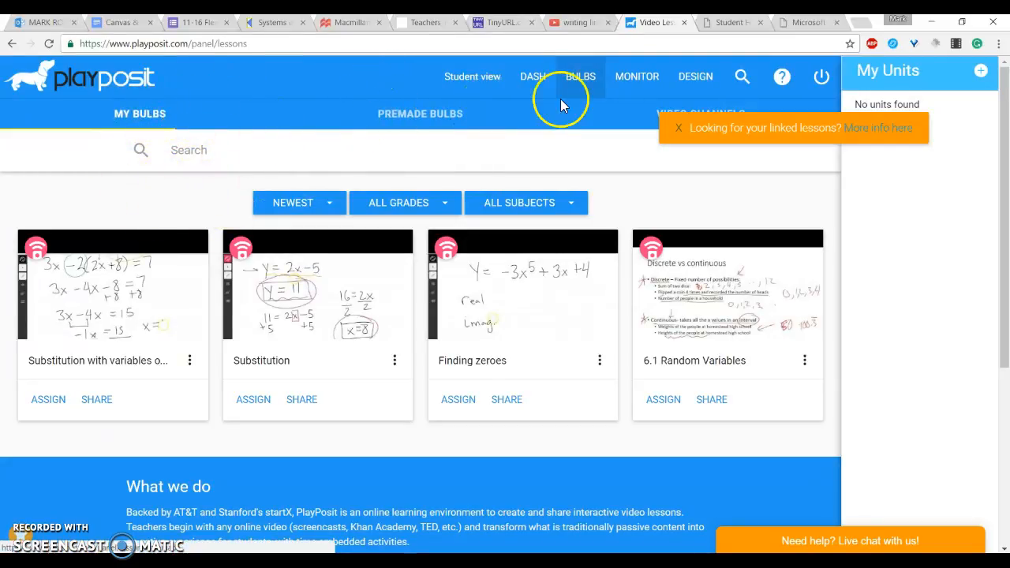
{"action": "left_click", "coordinate": [678, 130]}
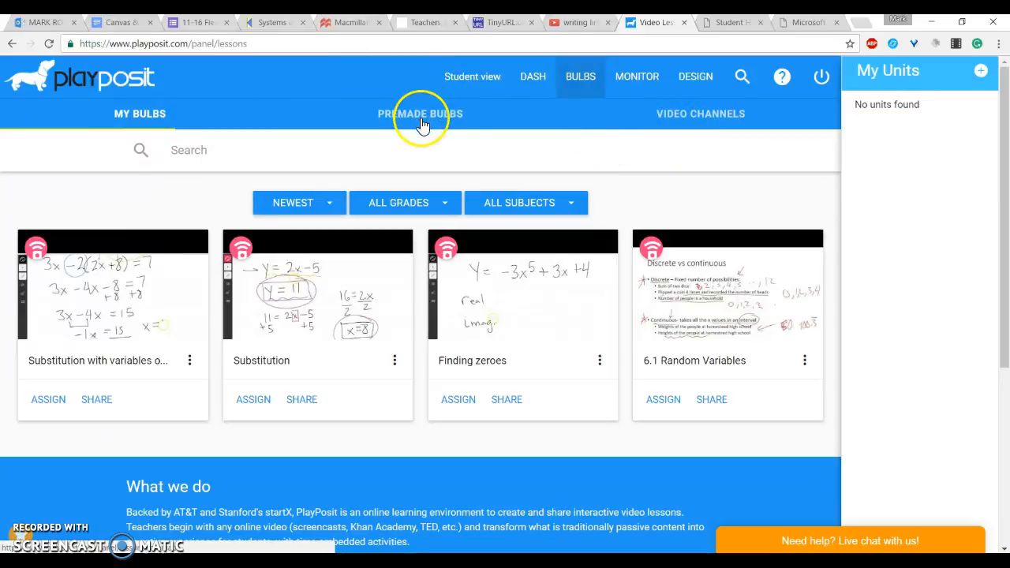
Step: Browse the premade bulbs and the featured video channels with their video search results
{"action": "left_click", "coordinate": [420, 124]}
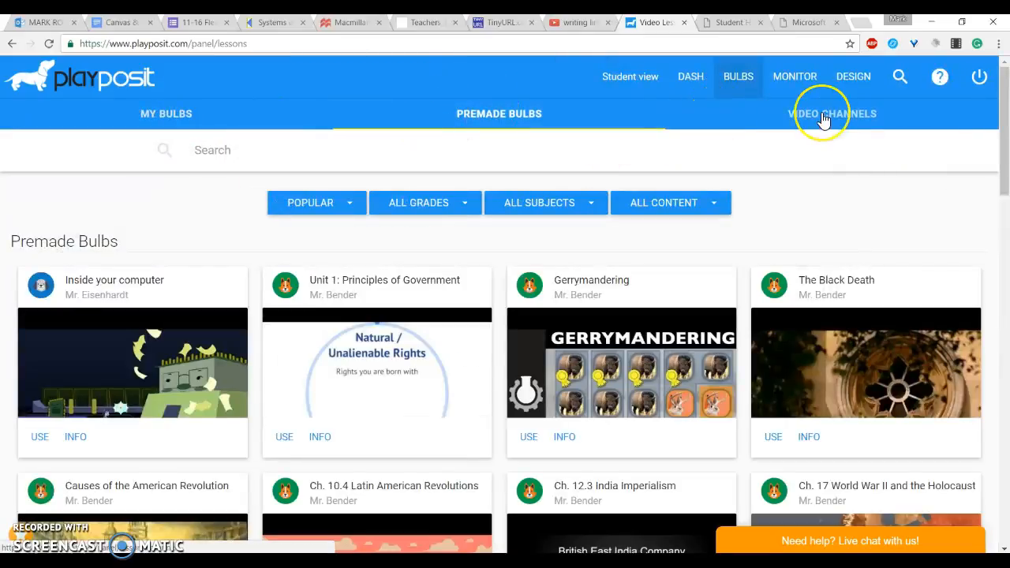
{"action": "left_click", "coordinate": [823, 119]}
{"action": "scroll", "coordinate": [514, 171], "scroll_direction": "down", "scroll_amount": 5}
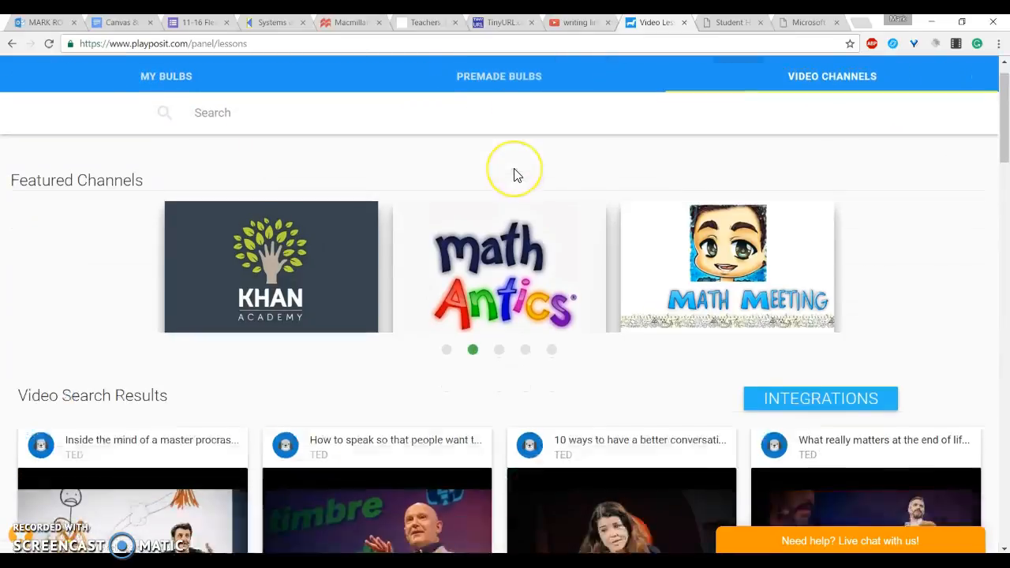
{"action": "scroll", "coordinate": [514, 174], "scroll_direction": "up", "scroll_amount": 5}
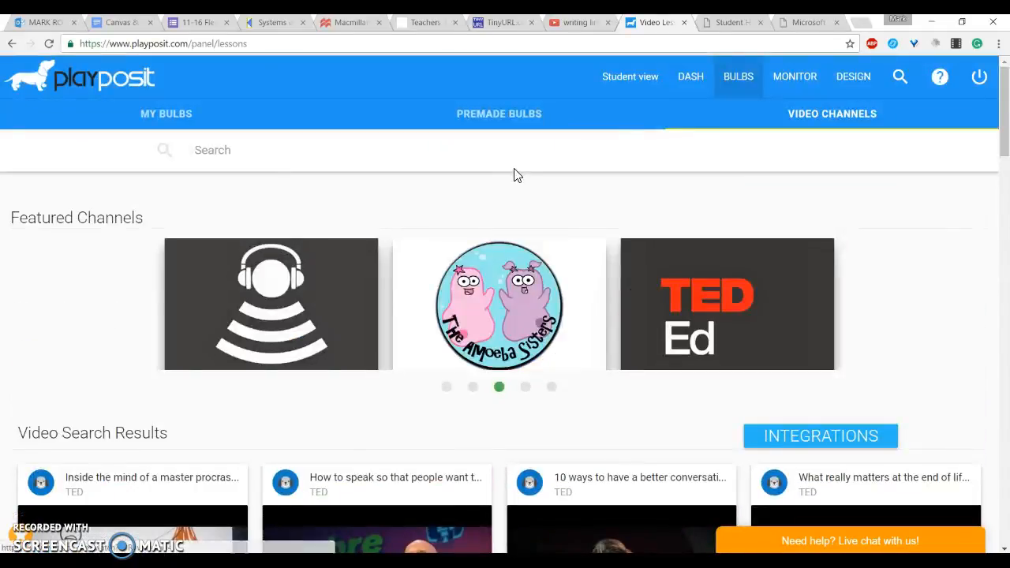
{"action": "left_click", "coordinate": [447, 390]}
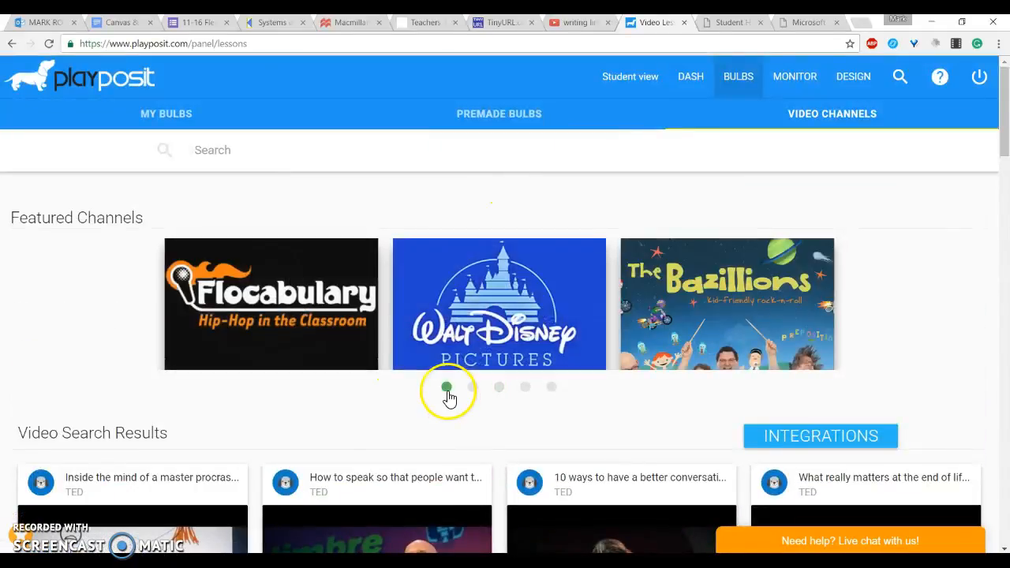
{"action": "scroll", "coordinate": [266, 378], "scroll_direction": "down", "scroll_amount": 3}
{"action": "scroll", "coordinate": [266, 382], "scroll_direction": "up", "scroll_amount": 3}
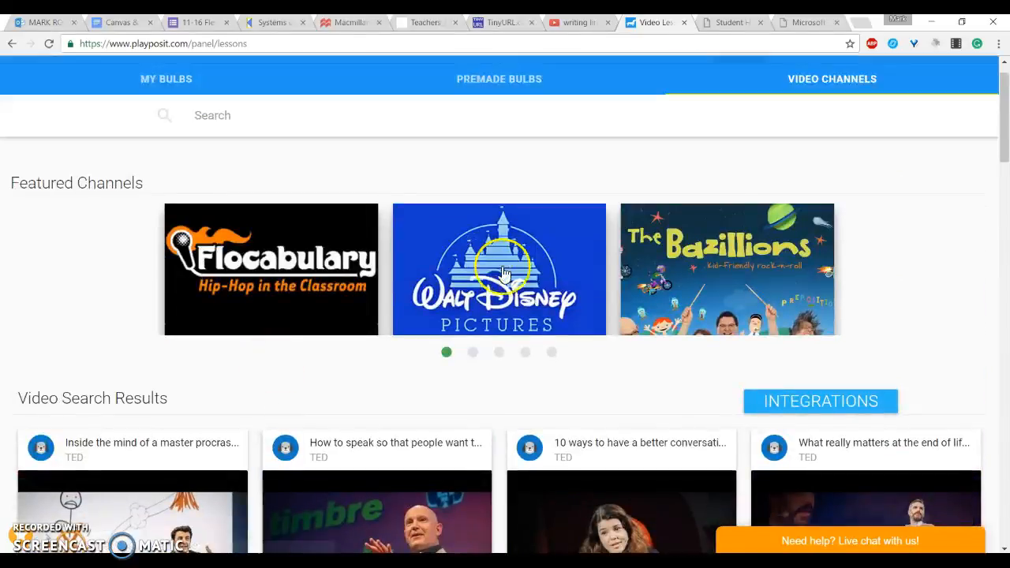
{"action": "left_click", "coordinate": [525, 353]}
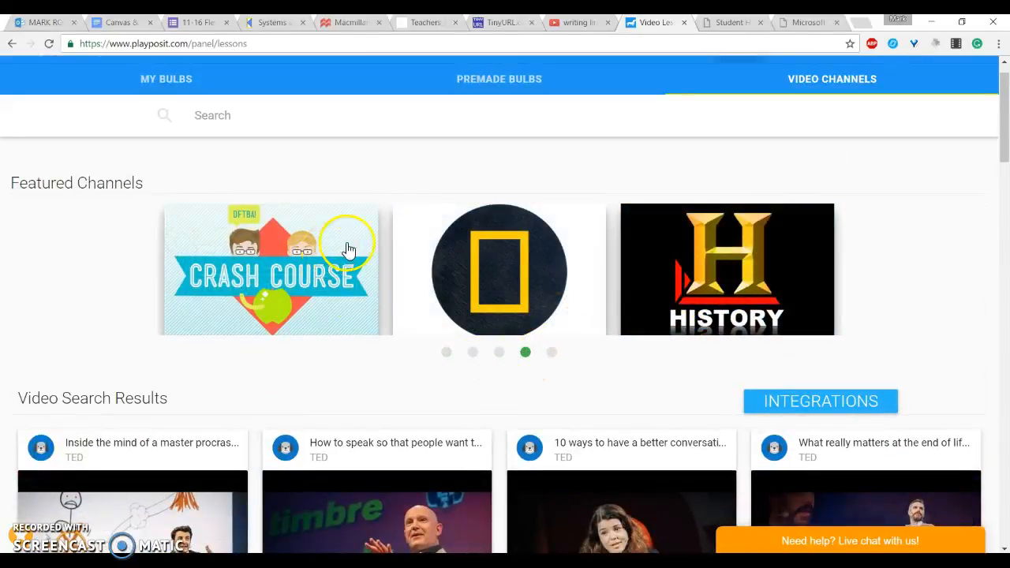
{"action": "scroll", "coordinate": [347, 383], "scroll_direction": "down", "scroll_amount": 4}
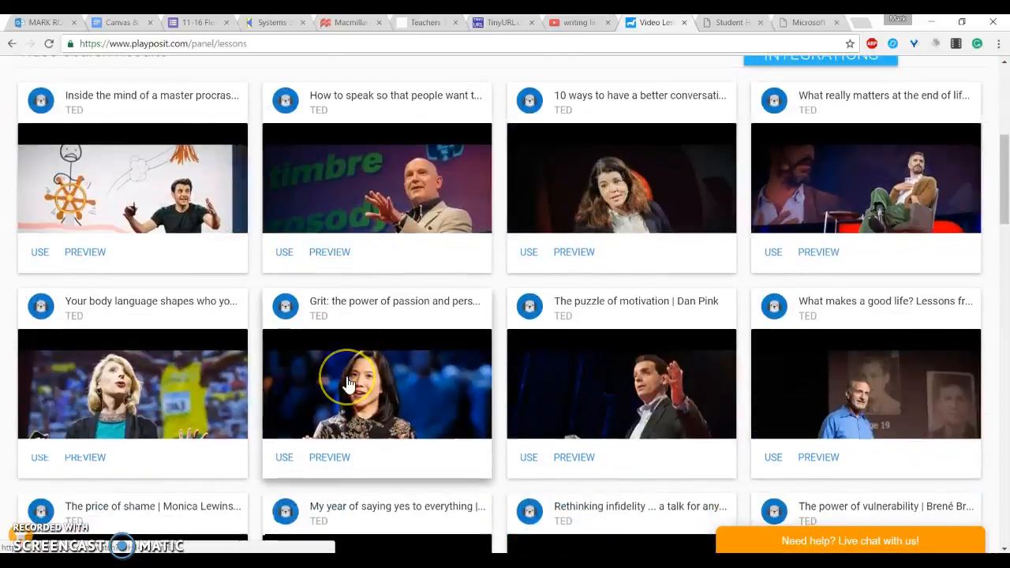
{"action": "scroll", "coordinate": [347, 383], "scroll_direction": "down", "scroll_amount": 5}
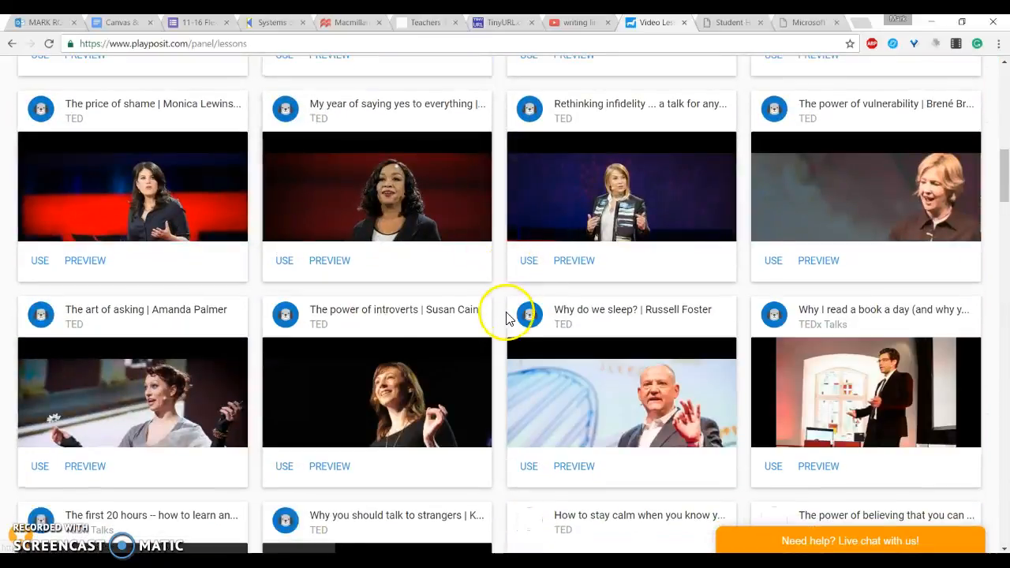
{"action": "scroll", "coordinate": [511, 324], "scroll_direction": "up", "scroll_amount": 9}
{"action": "scroll", "coordinate": [506, 325], "scroll_direction": "up", "scroll_amount": 1}
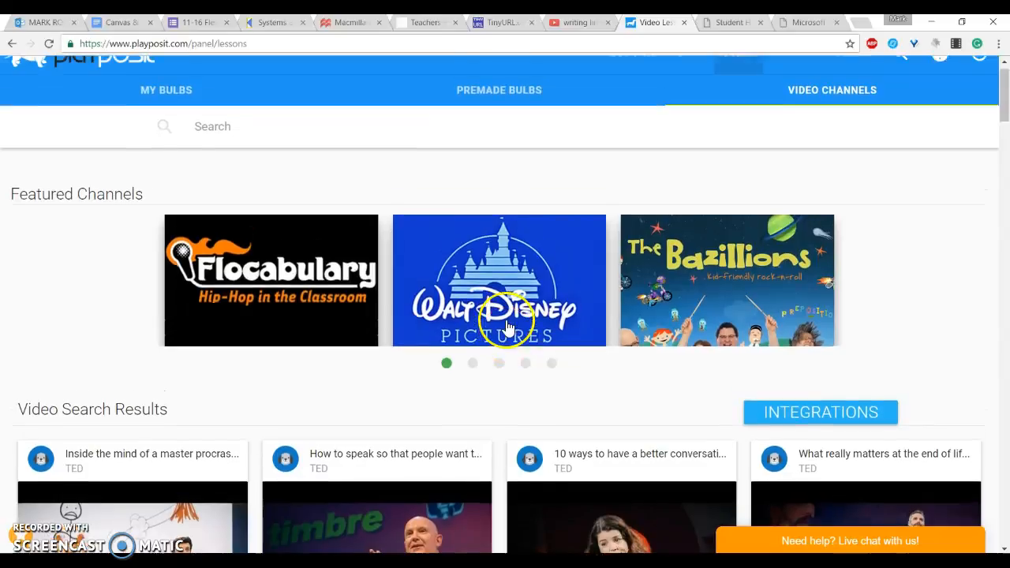
Step: Browse the premade bulbs list and return to the dashboard
{"action": "left_click", "coordinate": [513, 128]}
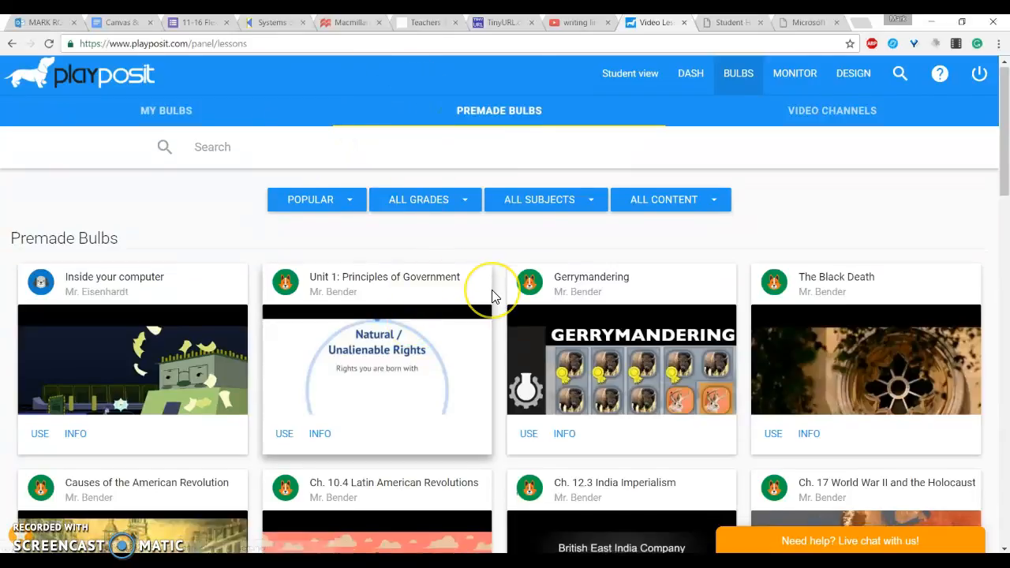
{"action": "scroll", "coordinate": [492, 296], "scroll_direction": "down", "scroll_amount": 2}
{"action": "scroll", "coordinate": [491, 297], "scroll_direction": "down", "scroll_amount": 1}
{"action": "scroll", "coordinate": [491, 296], "scroll_direction": "down", "scroll_amount": 3}
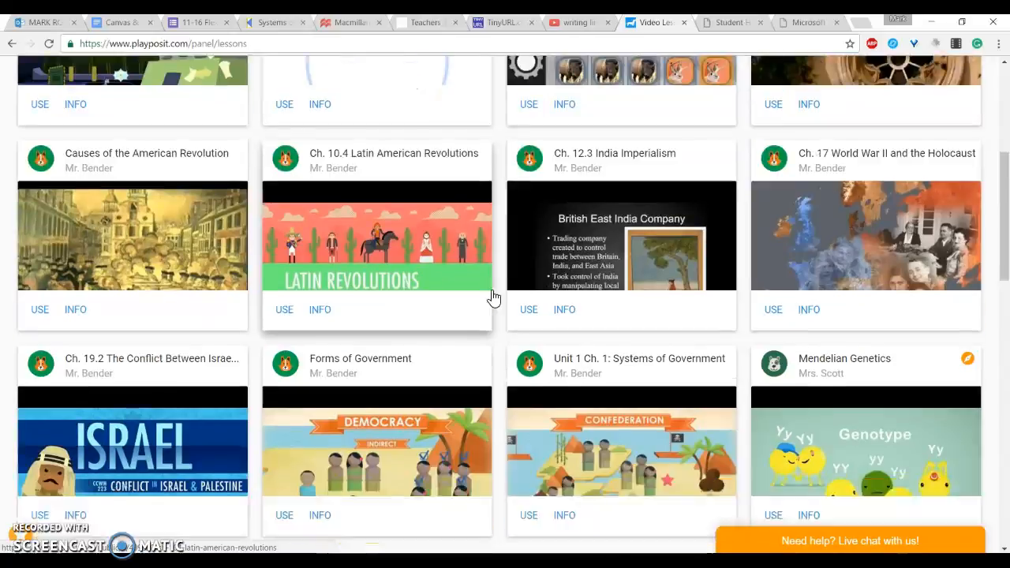
{"action": "scroll", "coordinate": [492, 297], "scroll_direction": "up", "scroll_amount": 6}
{"action": "scroll", "coordinate": [492, 296], "scroll_direction": "down", "scroll_amount": 2}
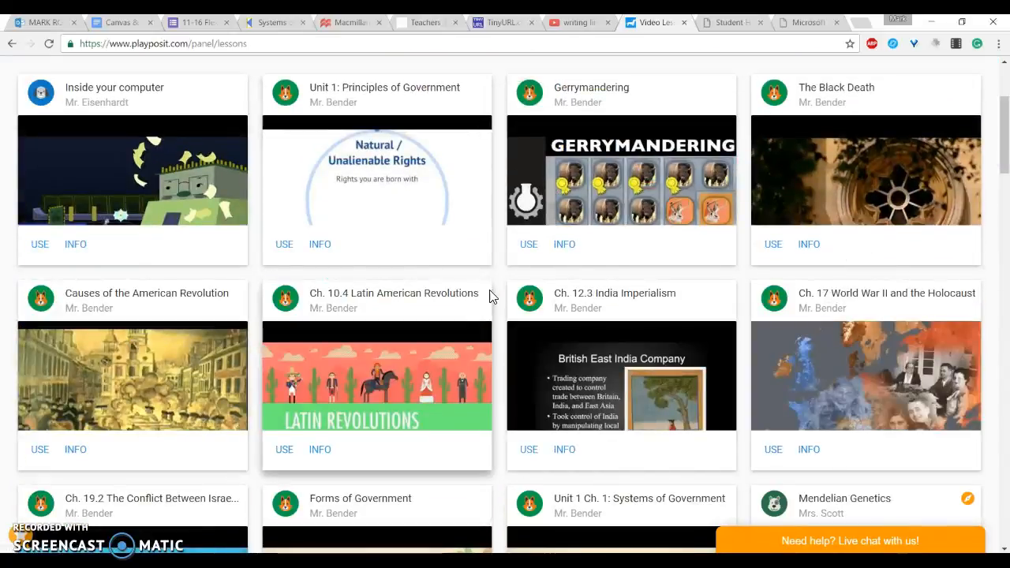
{"action": "left_click", "coordinate": [436, 209]}
{"action": "scroll", "coordinate": [436, 209], "scroll_direction": "up", "scroll_amount": 2}
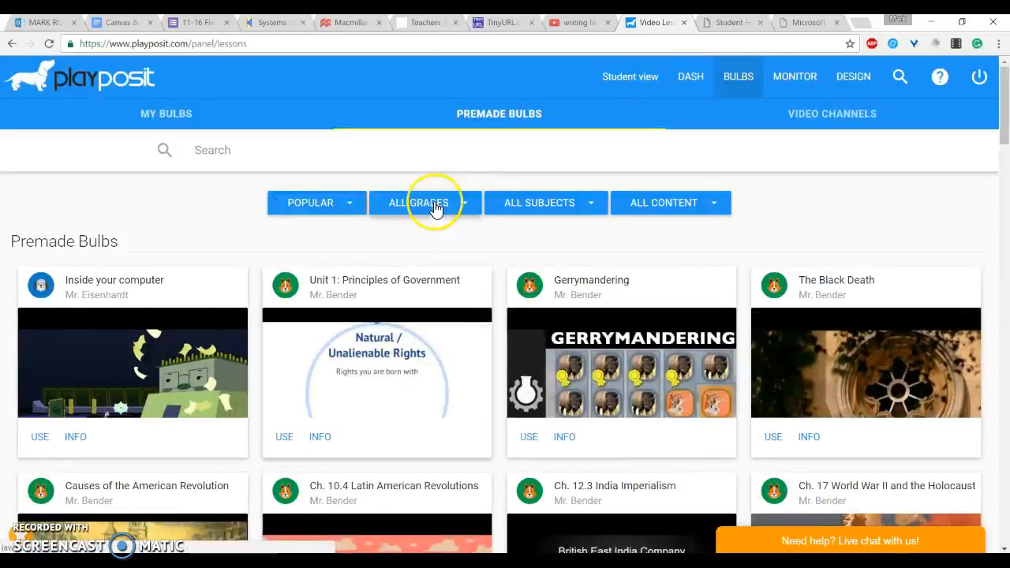
{"action": "left_click", "coordinate": [203, 124]}
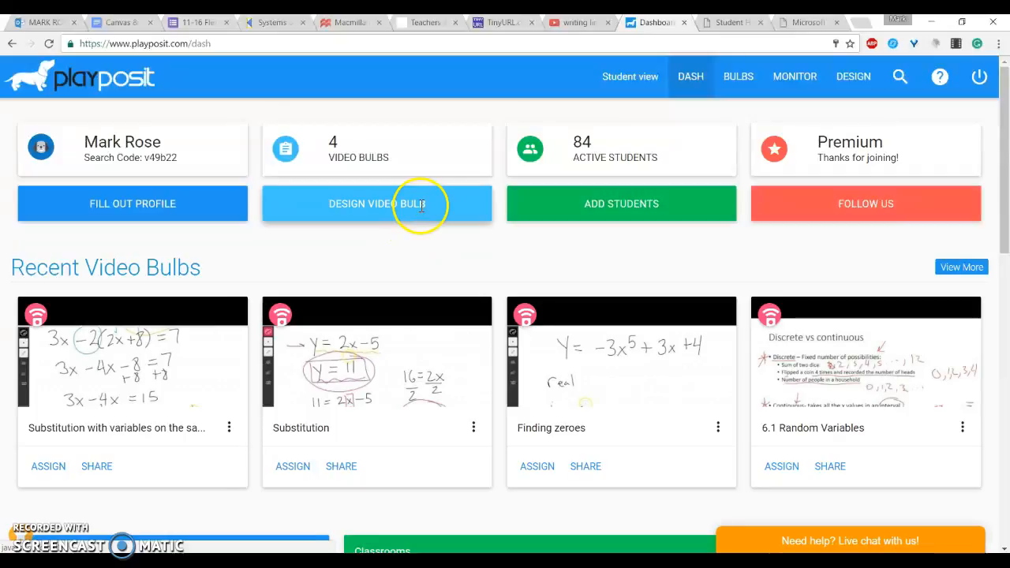
Step: Start designing a new video bulb and copy the URL of the 'writing line equations 2 points' YouTube video
{"action": "left_click", "coordinate": [418, 207]}
{"action": "left_click", "coordinate": [365, 241]}
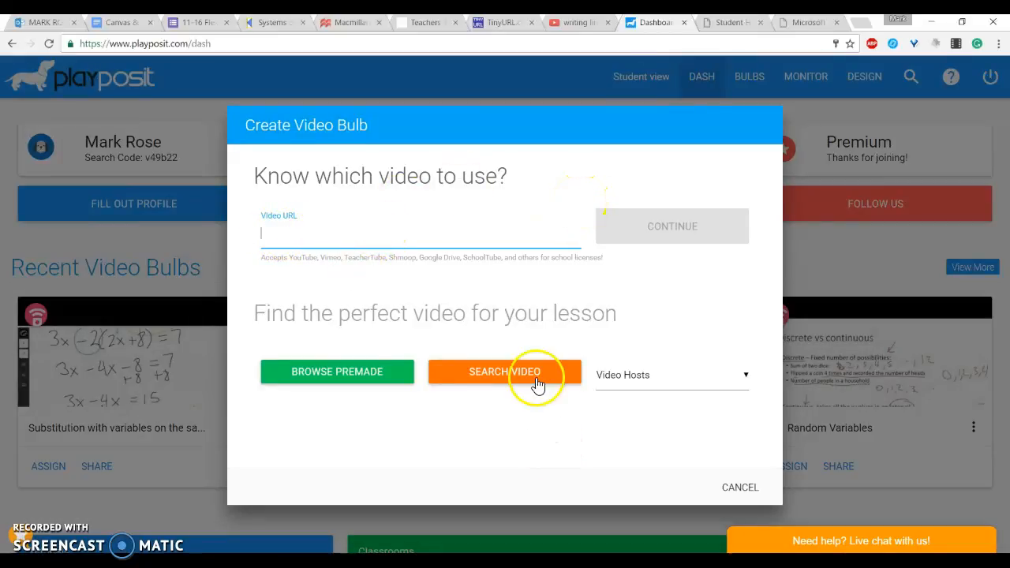
{"action": "left_click", "coordinate": [582, 24]}
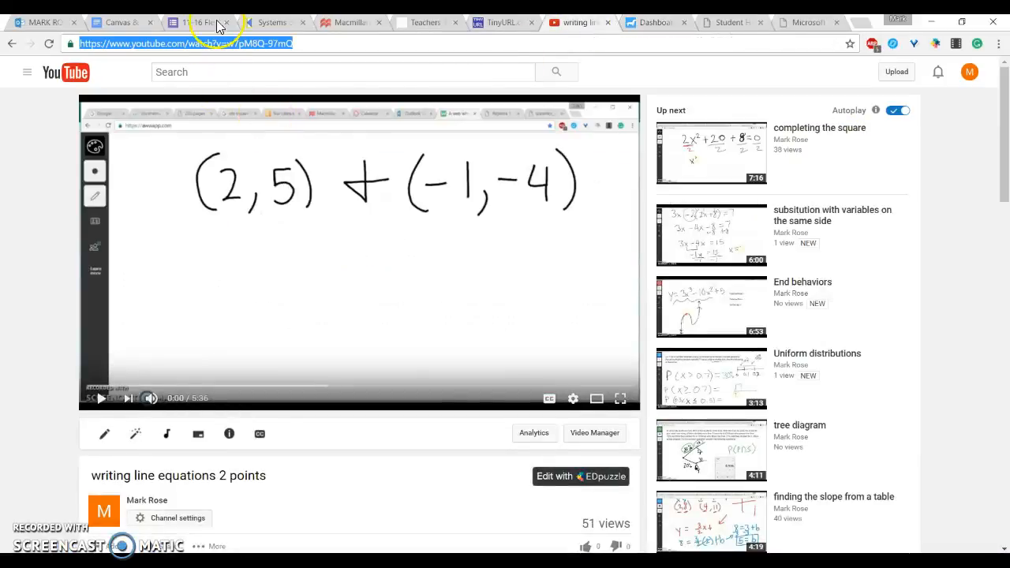
{"action": "right_click", "coordinate": [255, 44]}
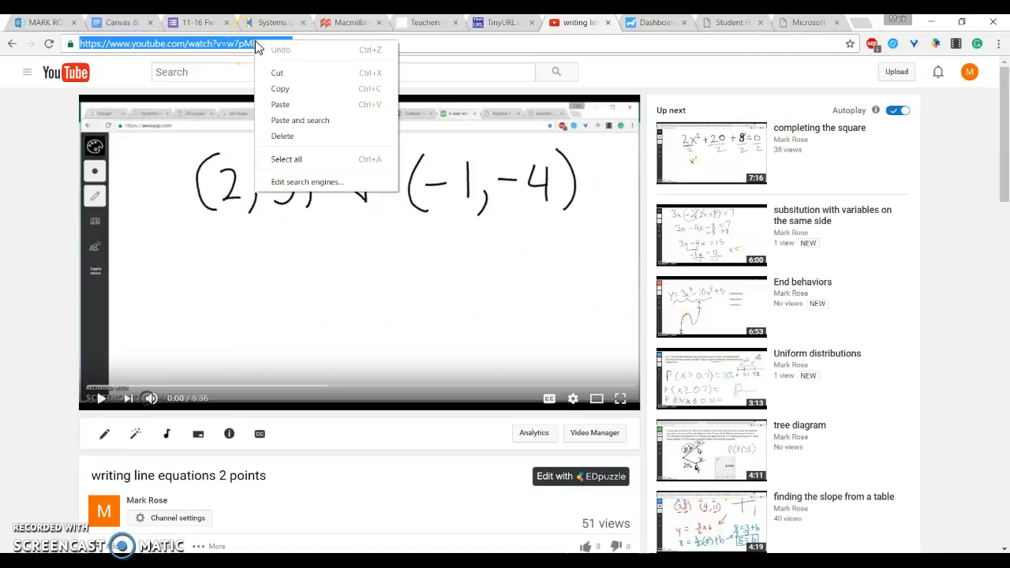
{"action": "left_click", "coordinate": [289, 92]}
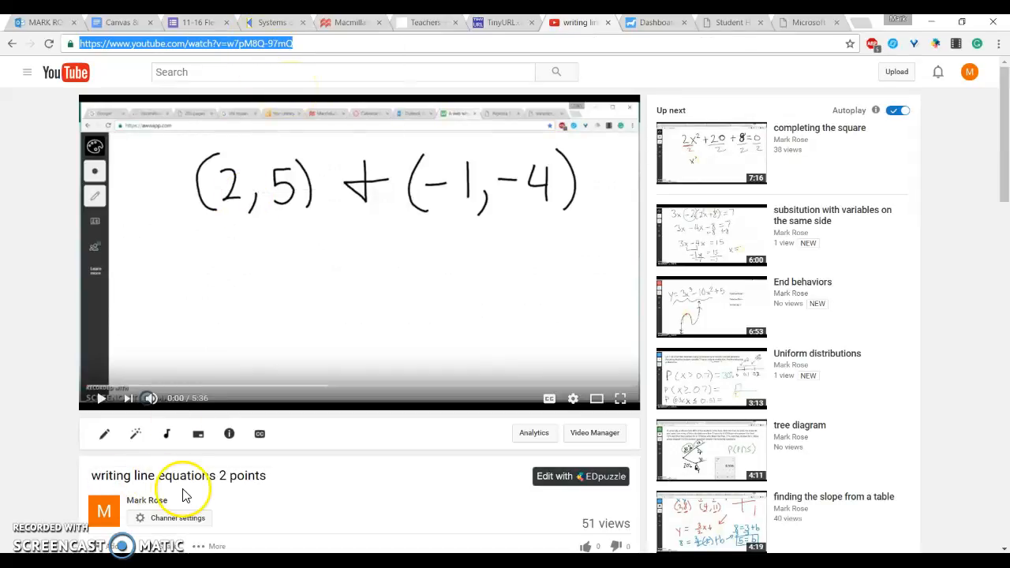
Step: Paste the copied YouTube URL as the bulb's video URL and continue
{"action": "left_click", "coordinate": [648, 28]}
{"action": "right_click", "coordinate": [355, 239]}
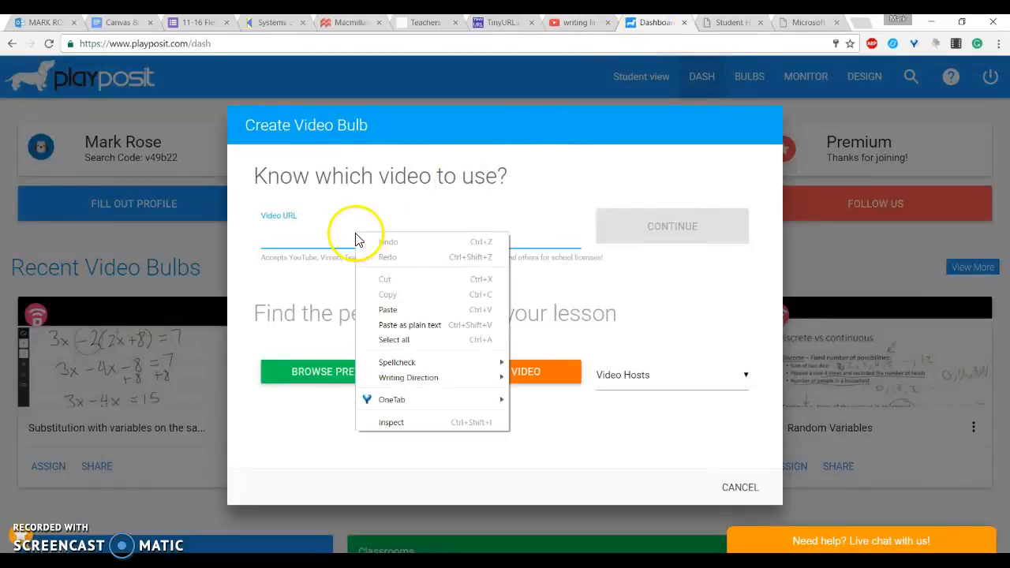
{"action": "left_click", "coordinate": [389, 310]}
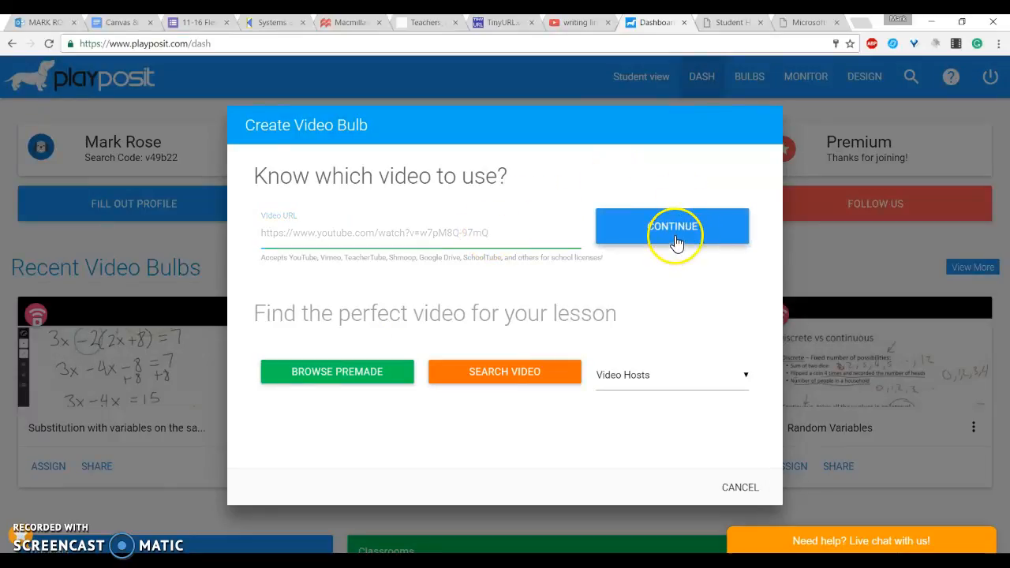
{"action": "left_click", "coordinate": [675, 243]}
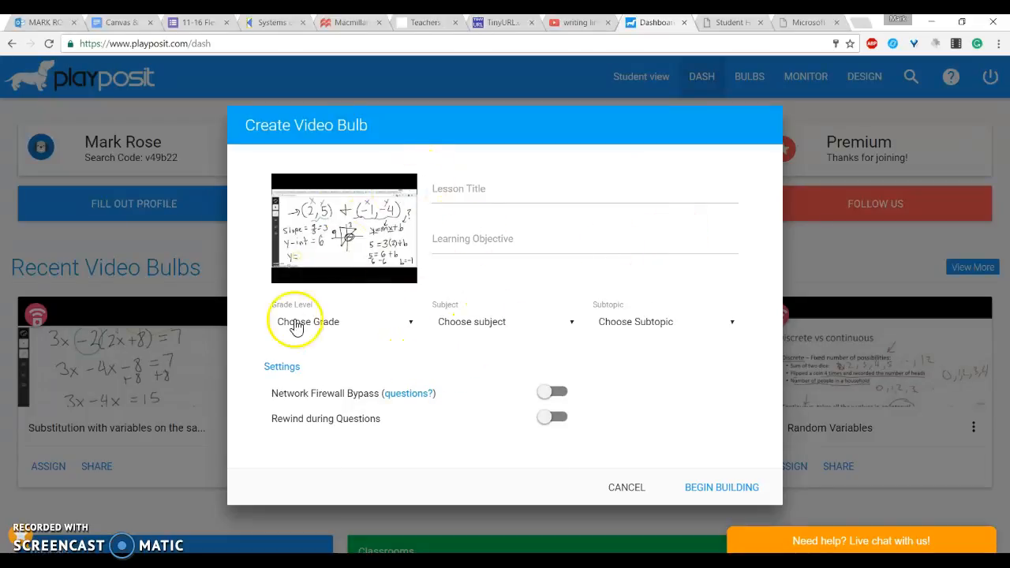
Step: Title the lesson 'Writing a line equation given two points' and set the grade level to 9th-12th
{"action": "left_click", "coordinate": [484, 195]}
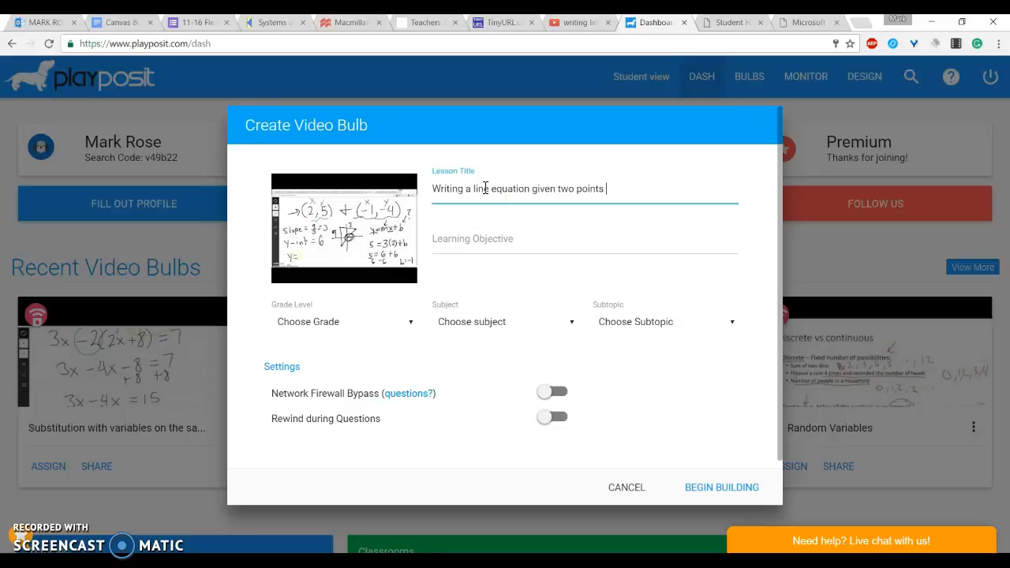
{"action": "left_click", "coordinate": [385, 323]}
{"action": "left_click", "coordinate": [357, 381]}
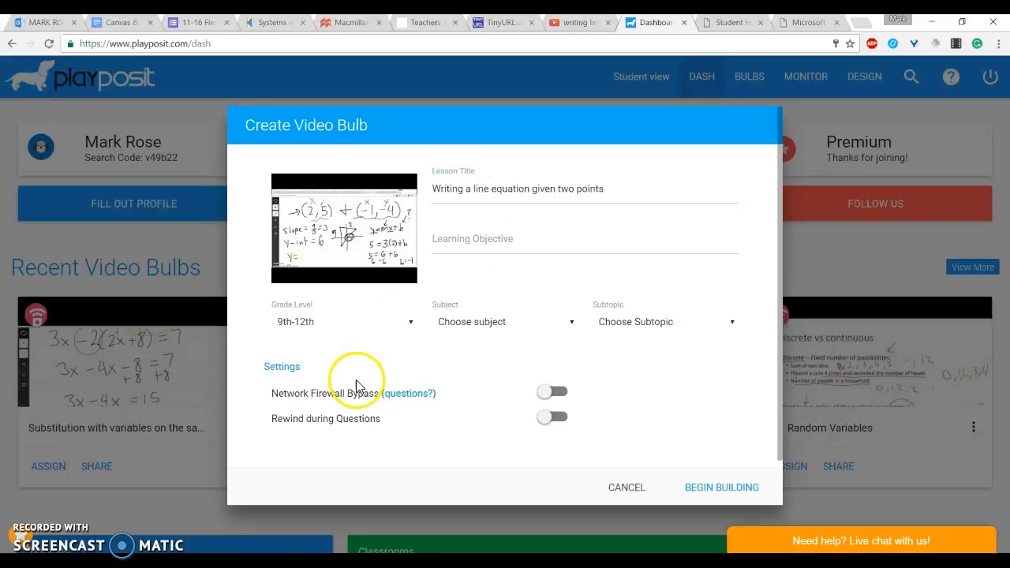
Step: Set the lesson's subject to Math and its subtopic to Algebra I
{"action": "left_click", "coordinate": [491, 321]}
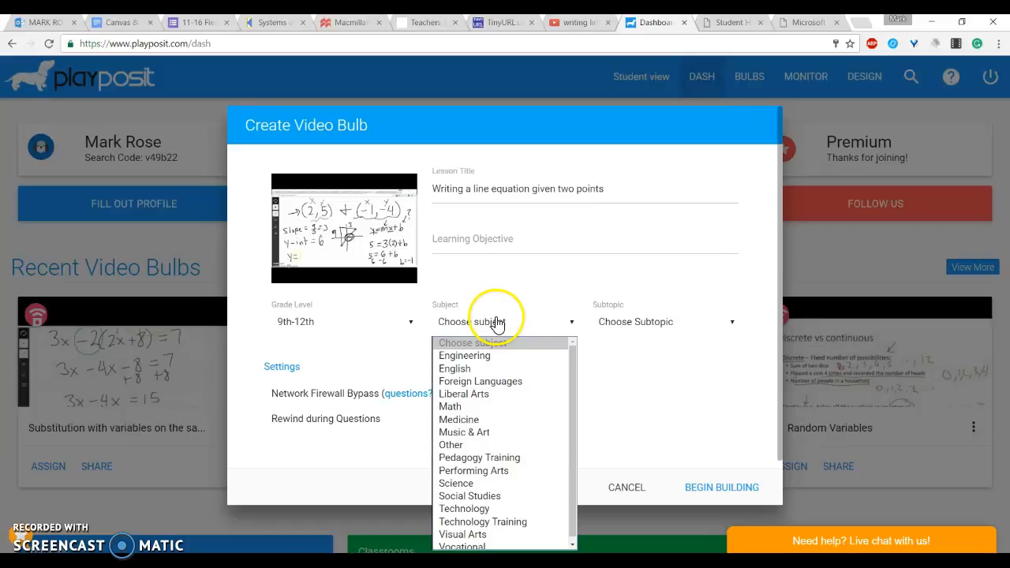
{"action": "left_click", "coordinate": [490, 407]}
{"action": "left_click", "coordinate": [613, 321]}
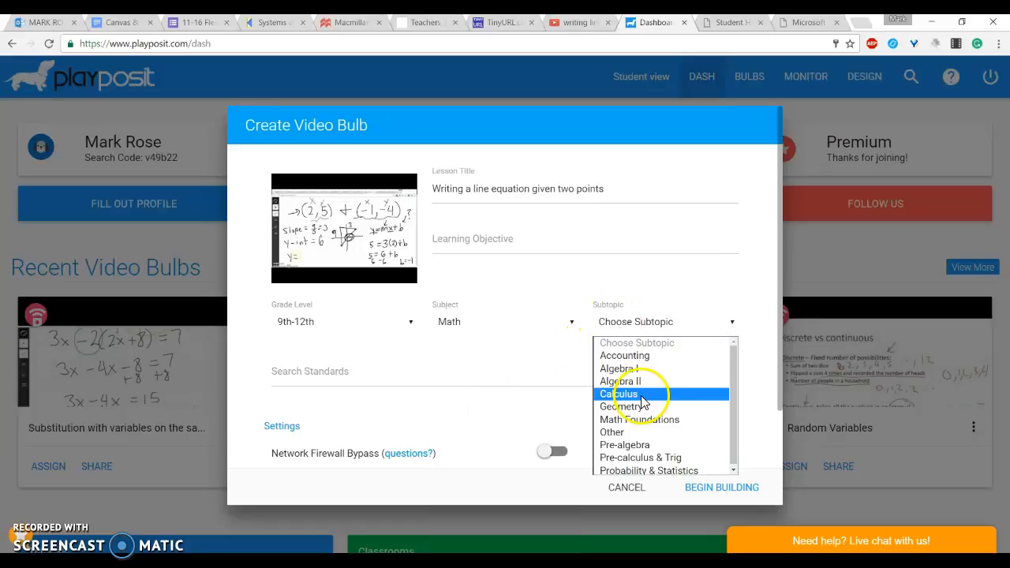
{"action": "left_click", "coordinate": [620, 369]}
Step: Enter 'Writing a line equation given two points' as the learning objective
{"action": "left_click", "coordinate": [499, 238]}
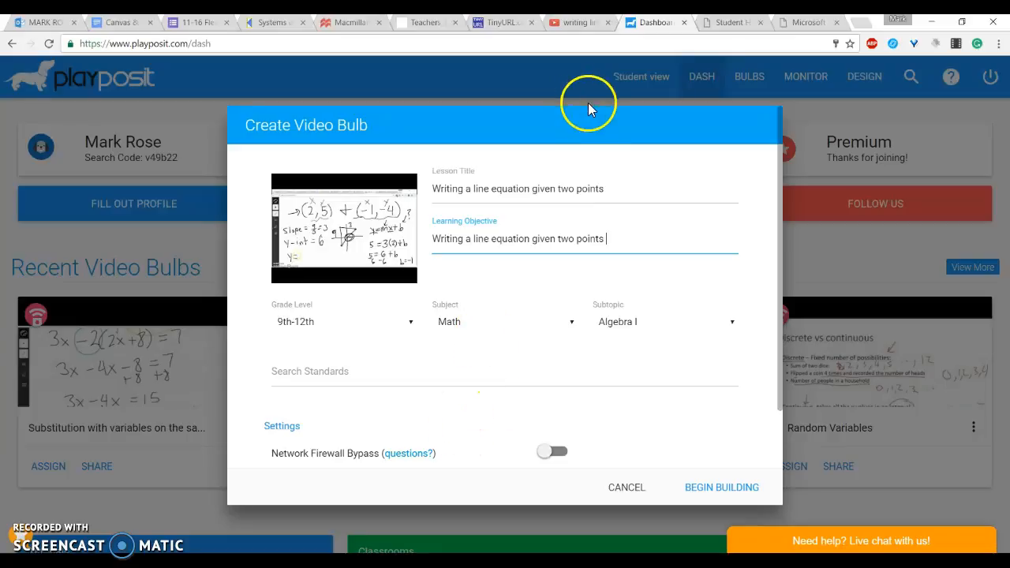
Step: Search the standards for 's', browse the suggestions, and clear the search
{"action": "left_click", "coordinate": [344, 376]}
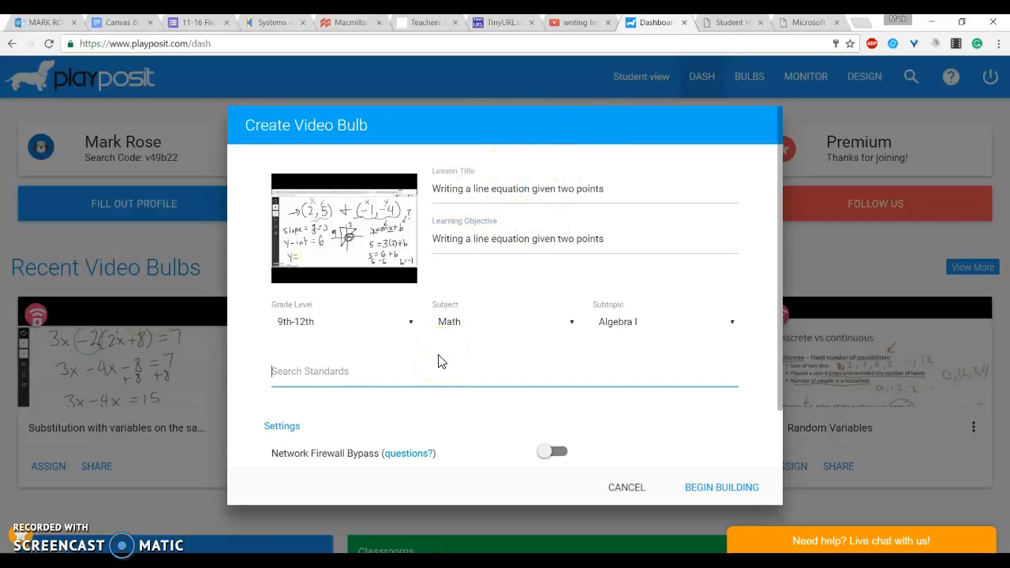
{"action": "type", "text": "s"}
{"action": "key", "text": "BackSpace"}
{"action": "type", "text": "s"}
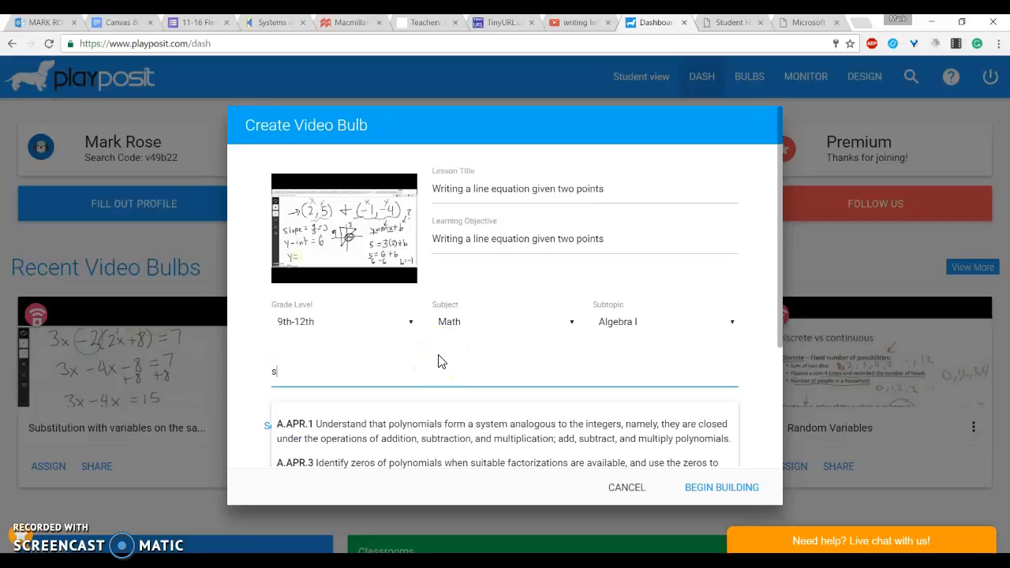
{"action": "scroll", "coordinate": [439, 360], "scroll_direction": "down", "scroll_amount": 1}
{"action": "scroll", "coordinate": [477, 441], "scroll_direction": "down", "scroll_amount": 3}
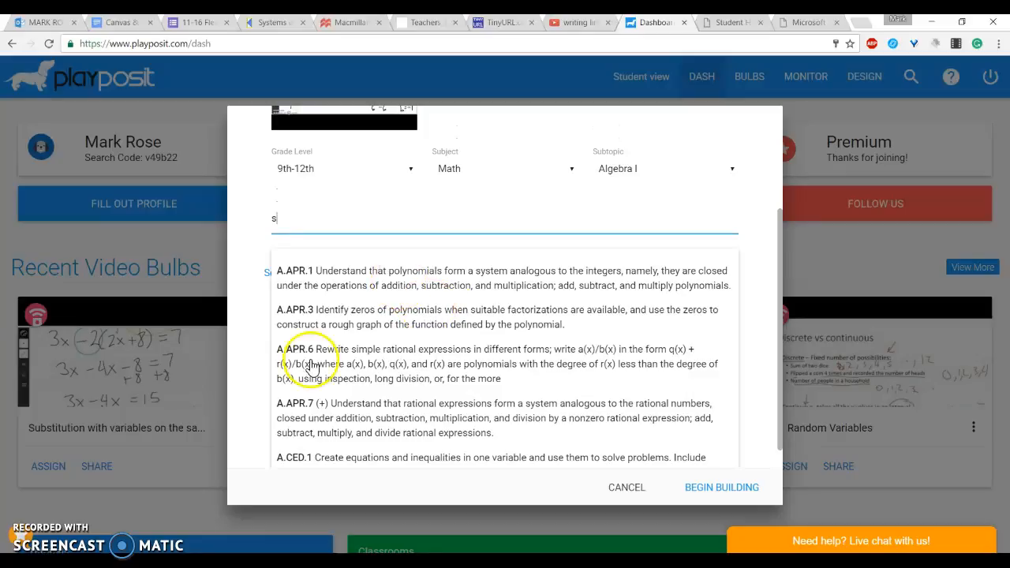
{"action": "scroll", "coordinate": [338, 247], "scroll_direction": "down", "scroll_amount": 1}
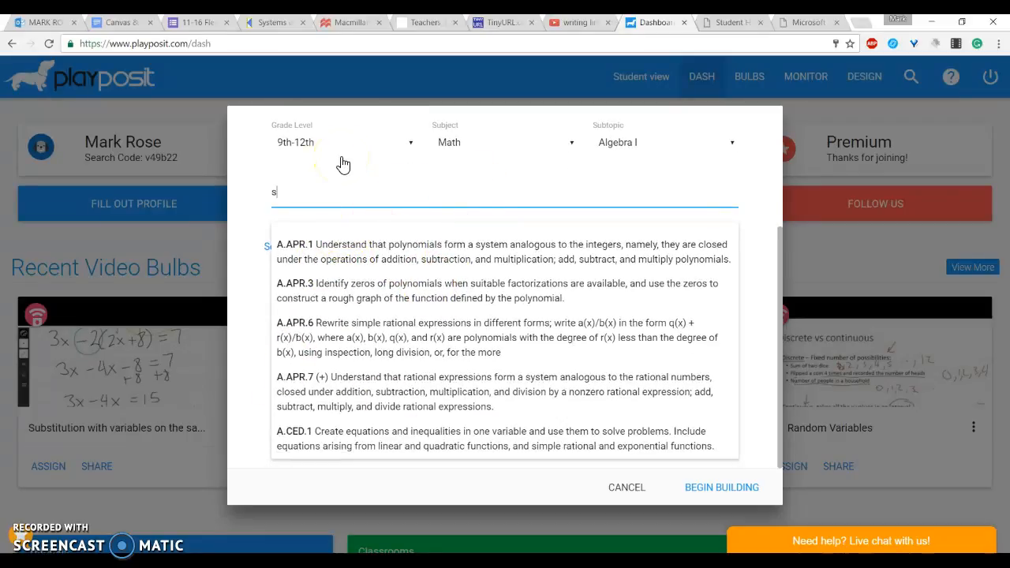
{"action": "key", "text": "BackSpace"}
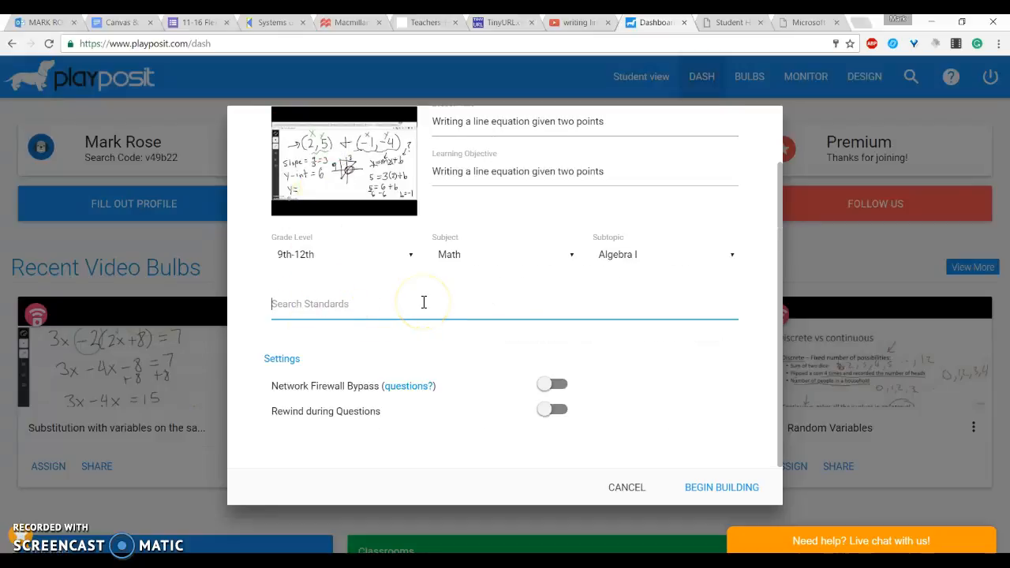
Step: Begin building the video bulb
{"action": "scroll", "coordinate": [349, 311], "scroll_direction": "up", "scroll_amount": 2}
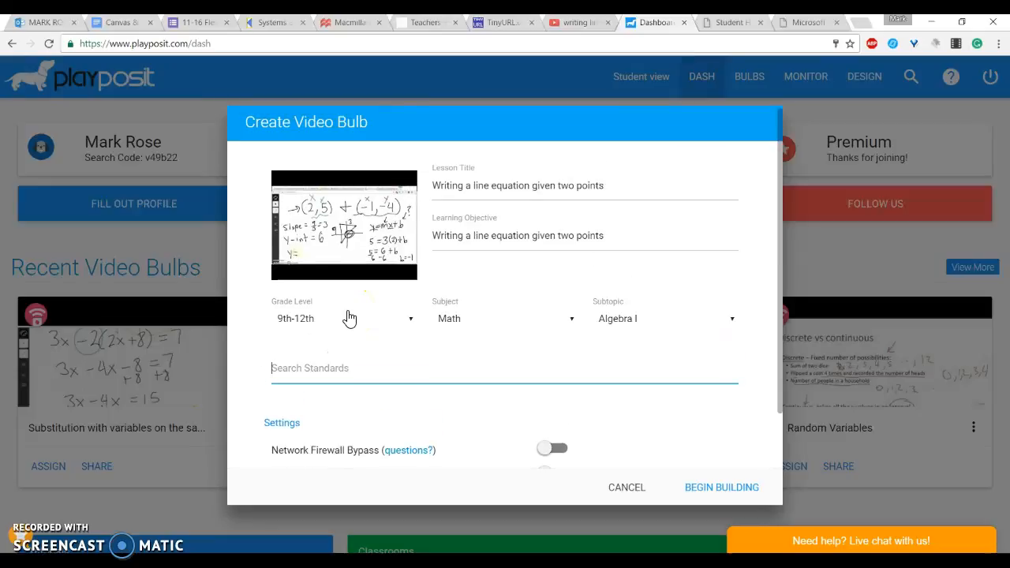
{"action": "scroll", "coordinate": [349, 318], "scroll_direction": "down", "scroll_amount": 2}
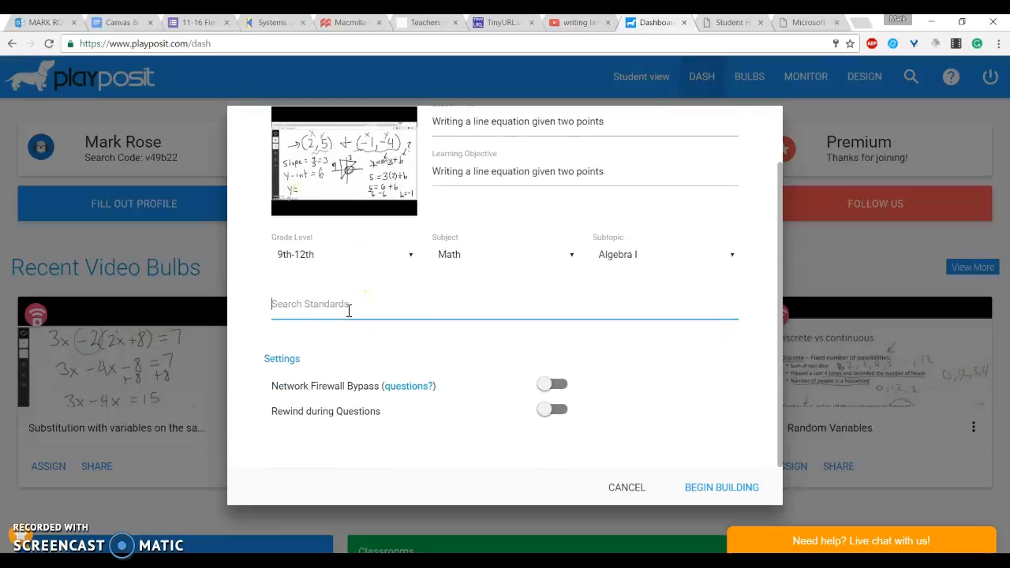
{"action": "scroll", "coordinate": [348, 312], "scroll_direction": "up", "scroll_amount": 2}
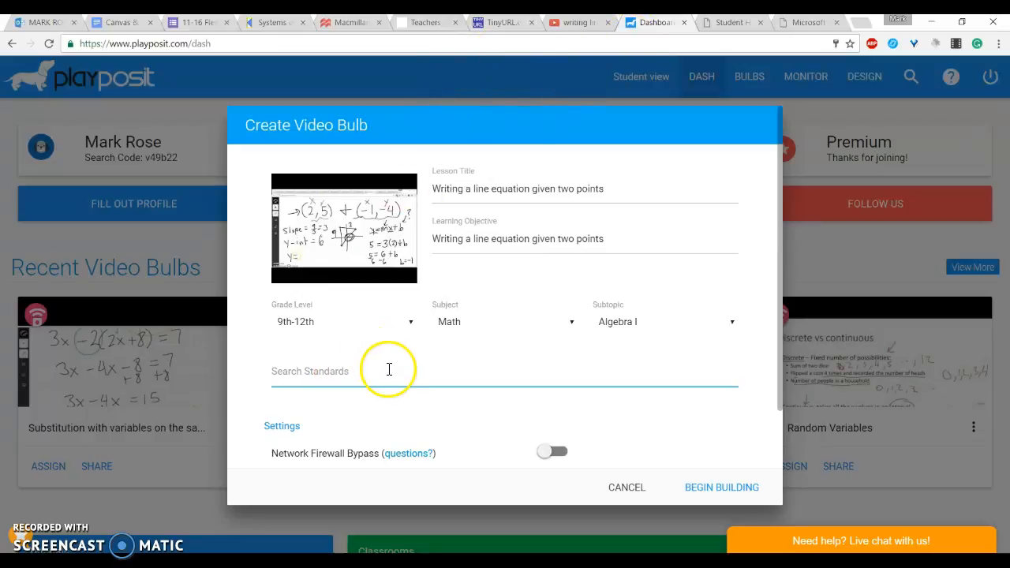
{"action": "scroll", "coordinate": [385, 366], "scroll_direction": "down", "scroll_amount": 2}
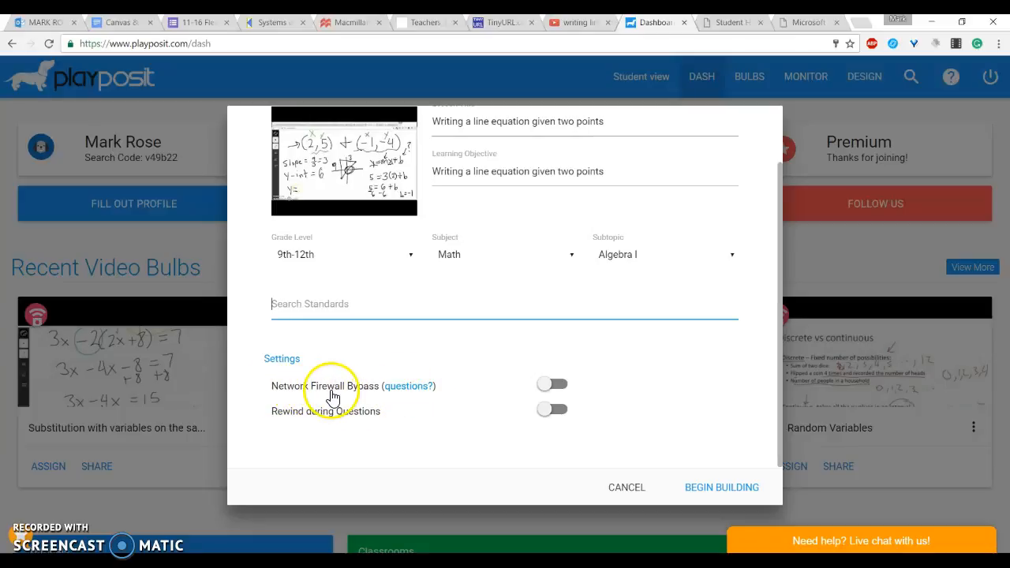
{"action": "left_click", "coordinate": [700, 489]}
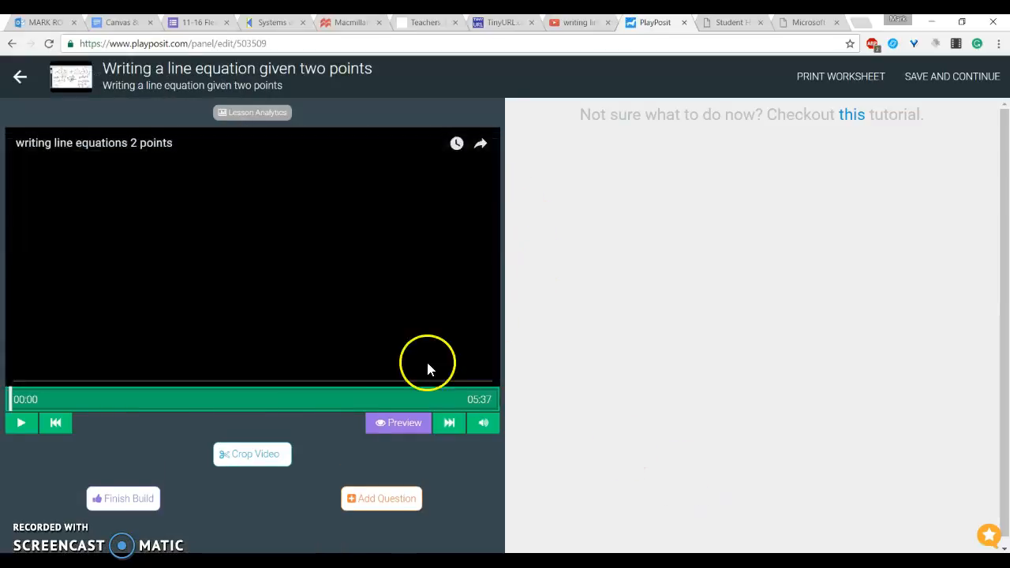
Step: Play the video and jump to about 0:43 on the timeline
{"action": "left_click", "coordinate": [23, 423]}
{"action": "left_click", "coordinate": [27, 424]}
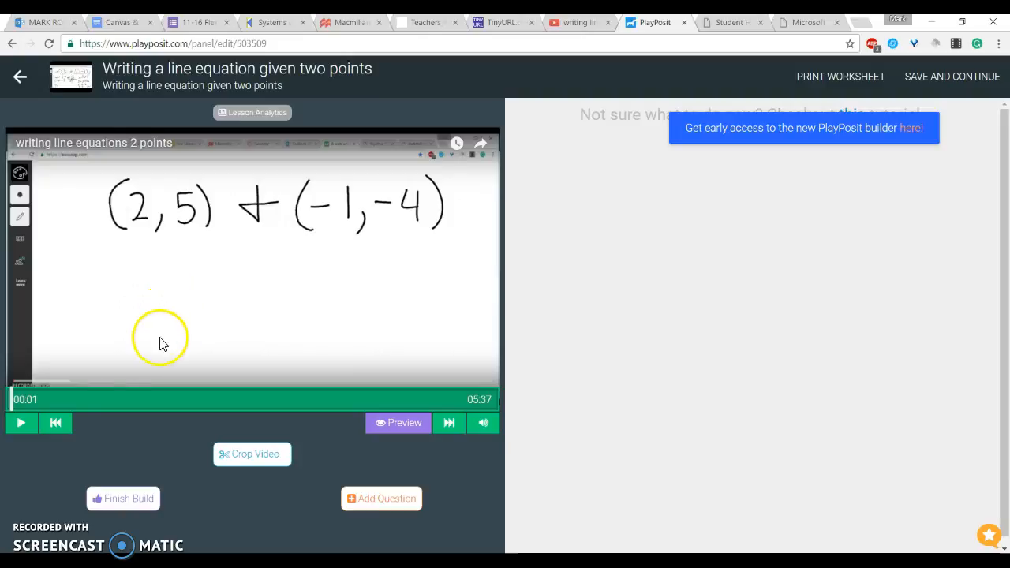
{"action": "left_click", "coordinate": [71, 400]}
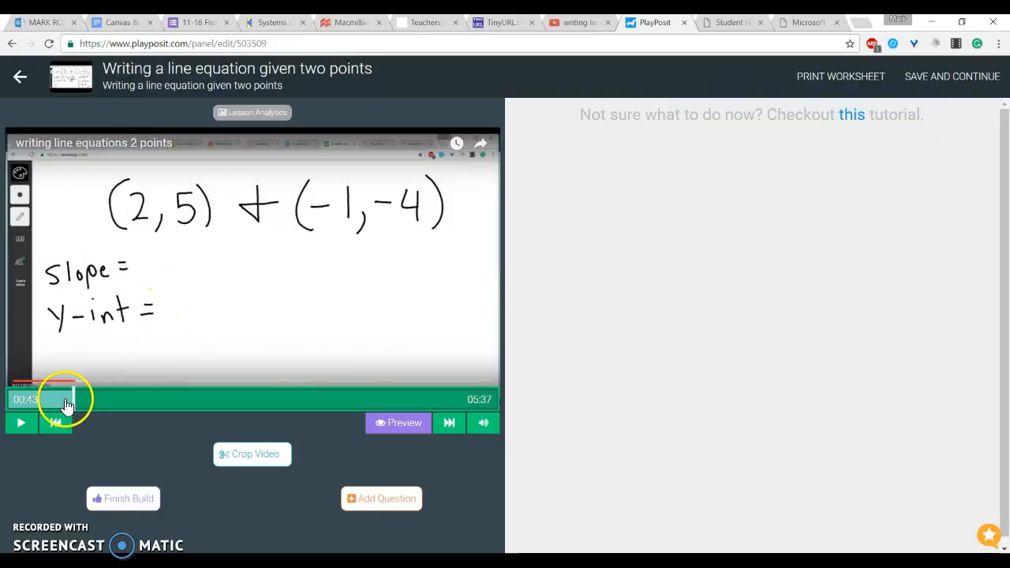
Step: Try cropping the video to start at 1:02, restoring the start to 0:00 and closing the crop controls
{"action": "left_click", "coordinate": [243, 458]}
{"action": "left_click", "coordinate": [40, 478]}
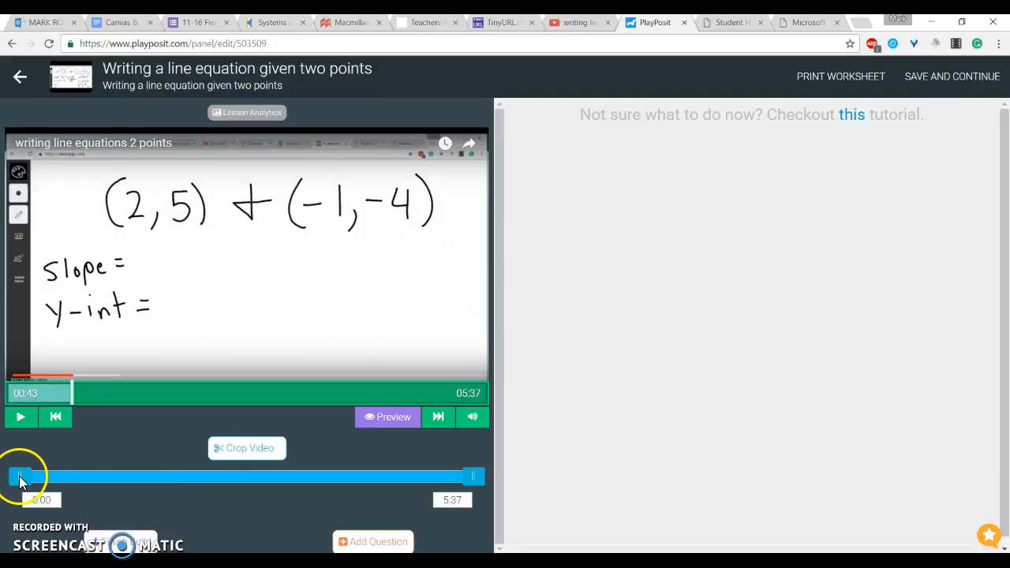
{"action": "left_click_drag", "start_coordinate": [21, 479], "coordinate": [104, 477]}
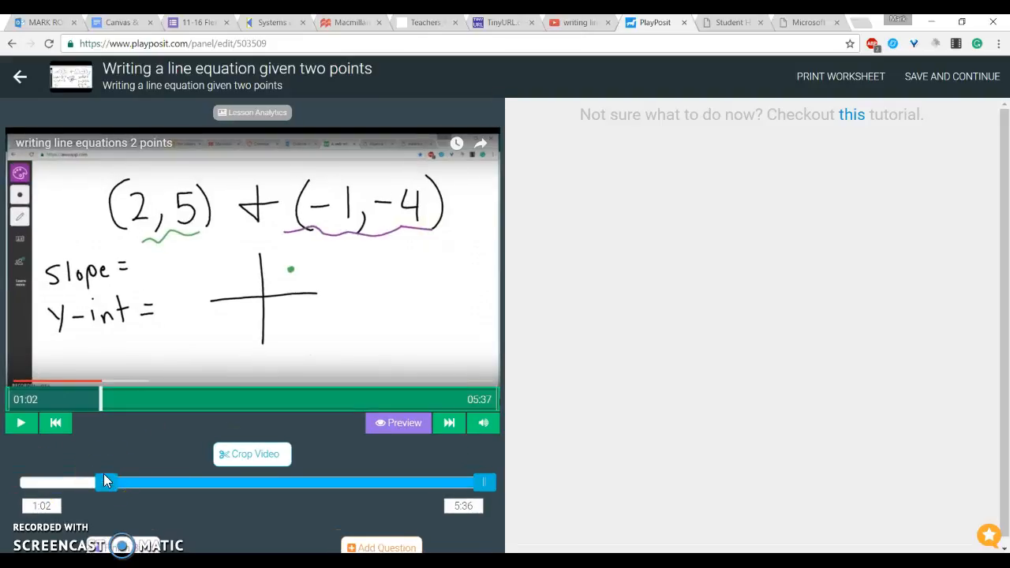
{"action": "scroll", "coordinate": [200, 498], "scroll_direction": "down", "scroll_amount": 1}
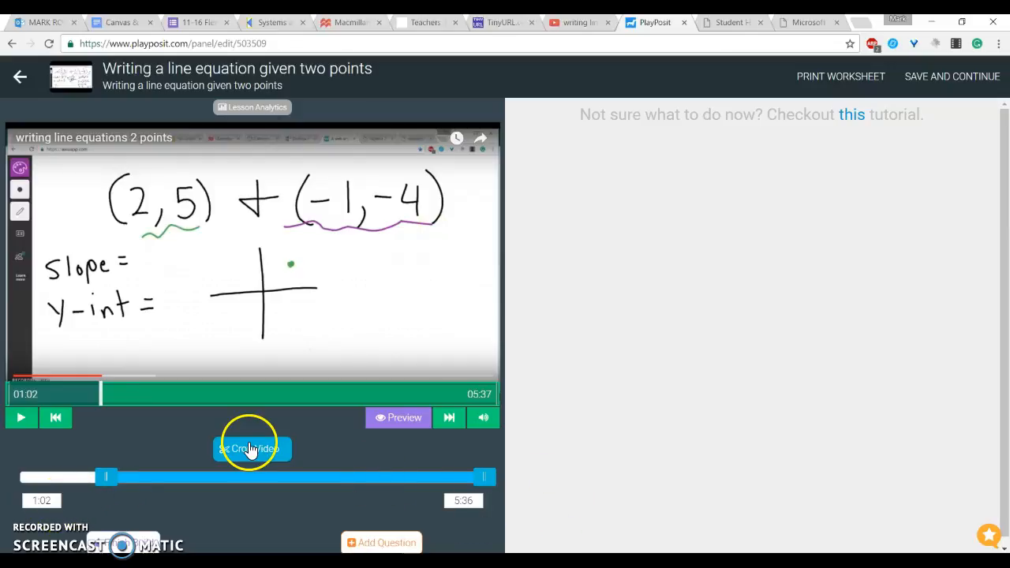
{"action": "left_click_drag", "start_coordinate": [106, 478], "coordinate": [20, 478]}
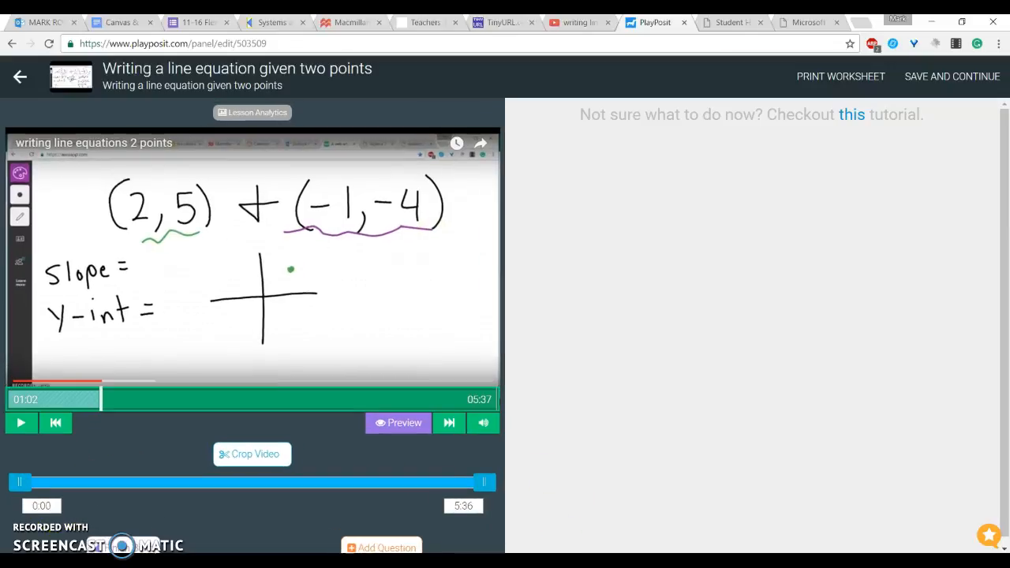
{"action": "left_click", "coordinate": [232, 454]}
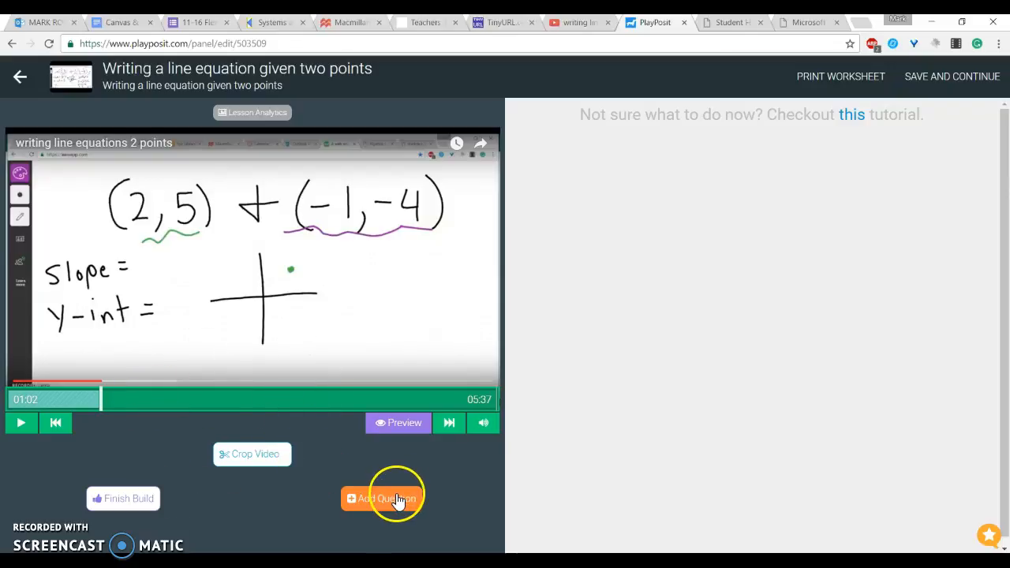
Step: Move the video playhead to 0:41 for placing a question
{"action": "left_click", "coordinate": [151, 401]}
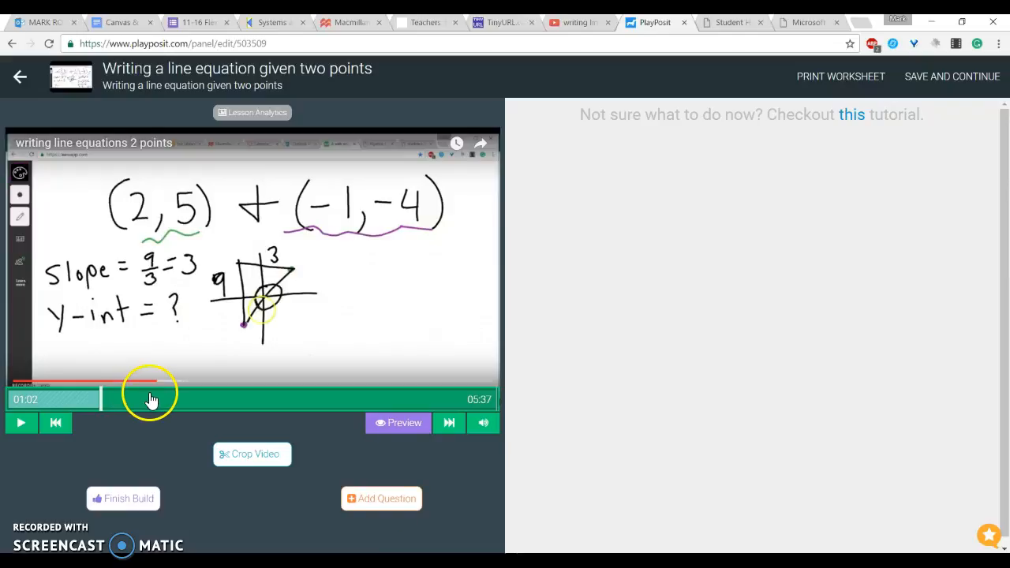
{"action": "left_click", "coordinate": [192, 399]}
{"action": "left_click", "coordinate": [69, 401]}
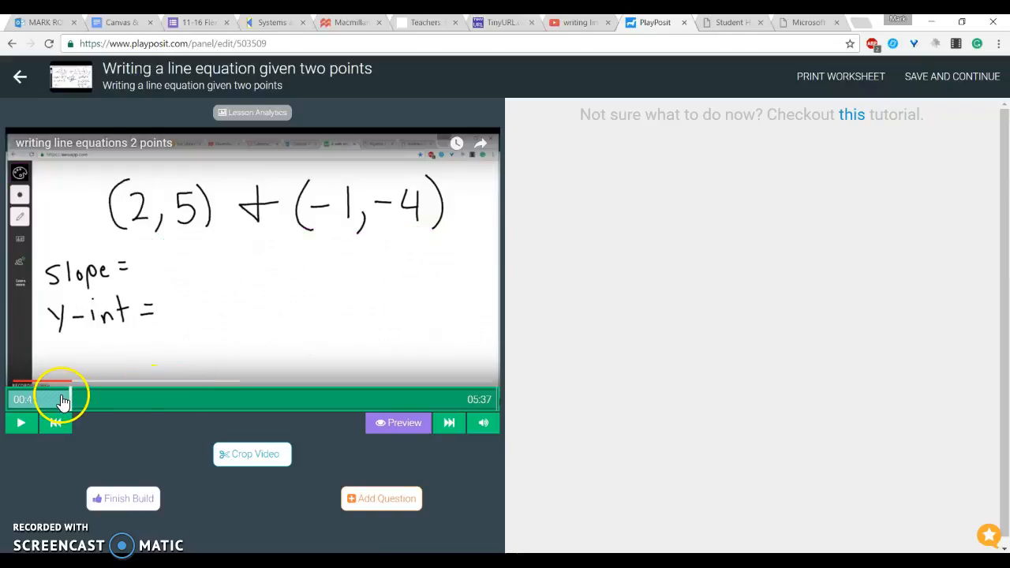
Step: Open a Reflective pause question at 0:41 and delete it
{"action": "left_click", "coordinate": [368, 499]}
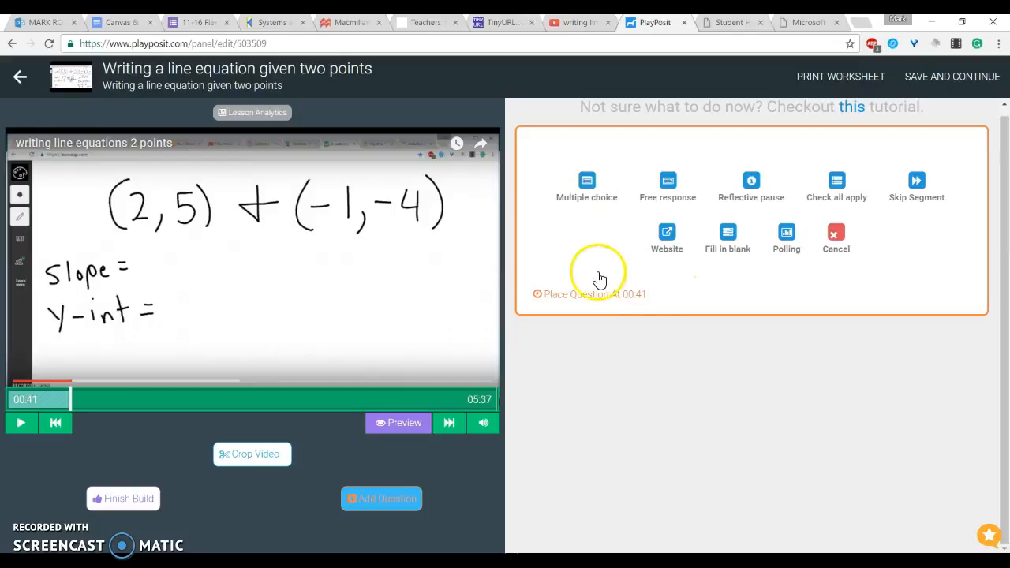
{"action": "left_click", "coordinate": [587, 197]}
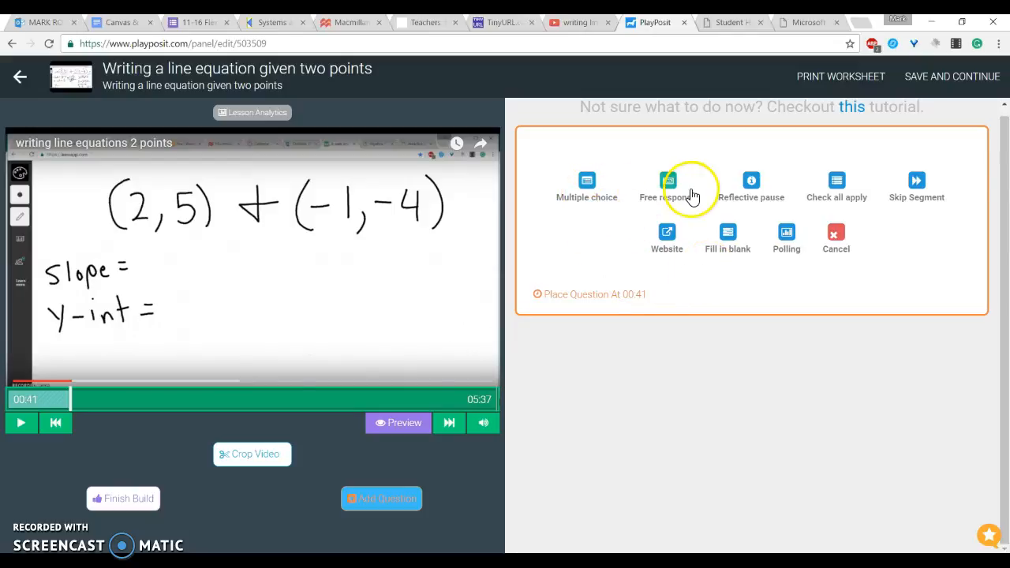
{"action": "left_click", "coordinate": [750, 183]}
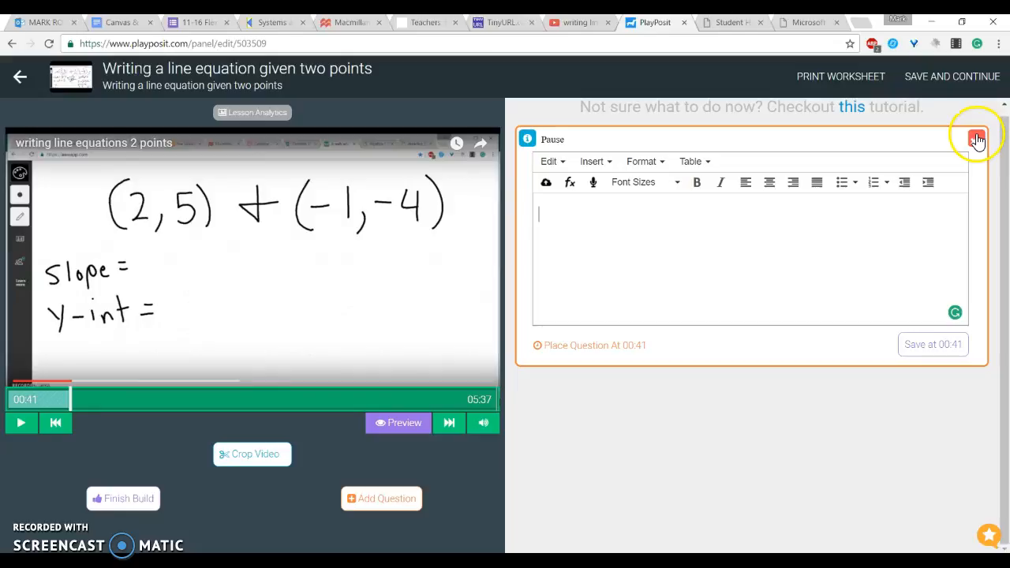
{"action": "left_click", "coordinate": [650, 281]}
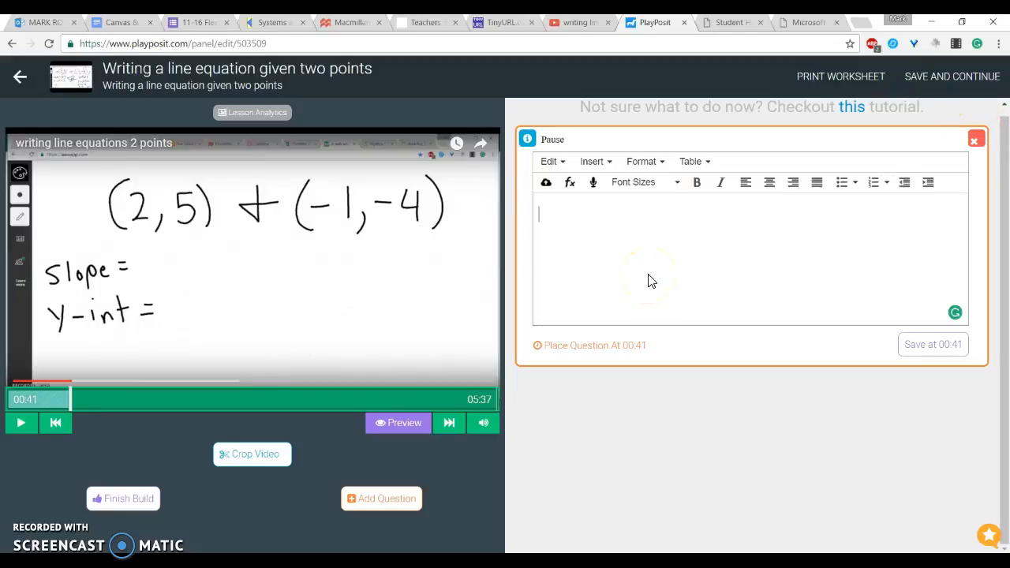
{"action": "left_click", "coordinate": [971, 138]}
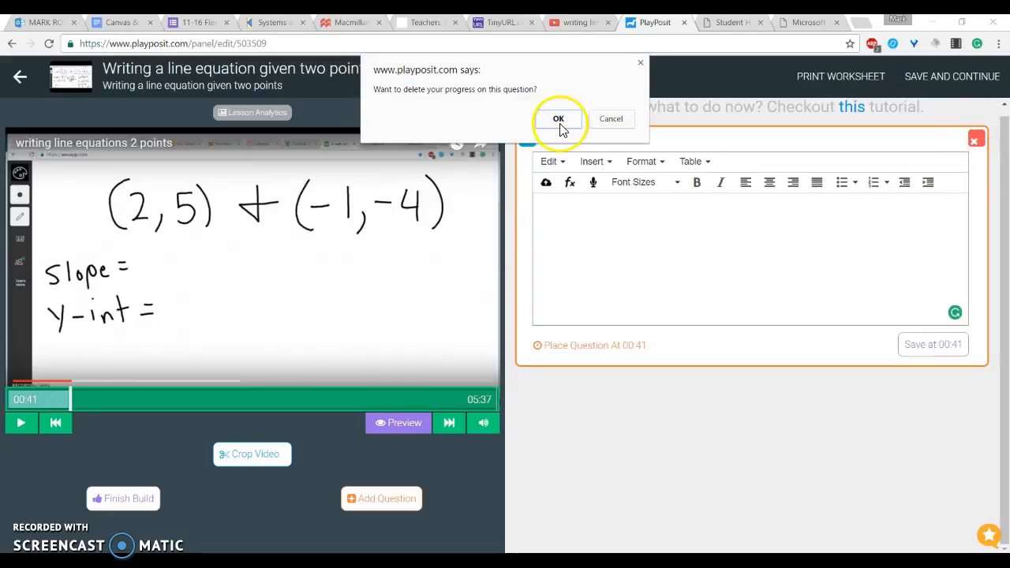
{"action": "left_click", "coordinate": [560, 124]}
Step: Open a Skip Segment question and delete it
{"action": "left_click", "coordinate": [383, 489]}
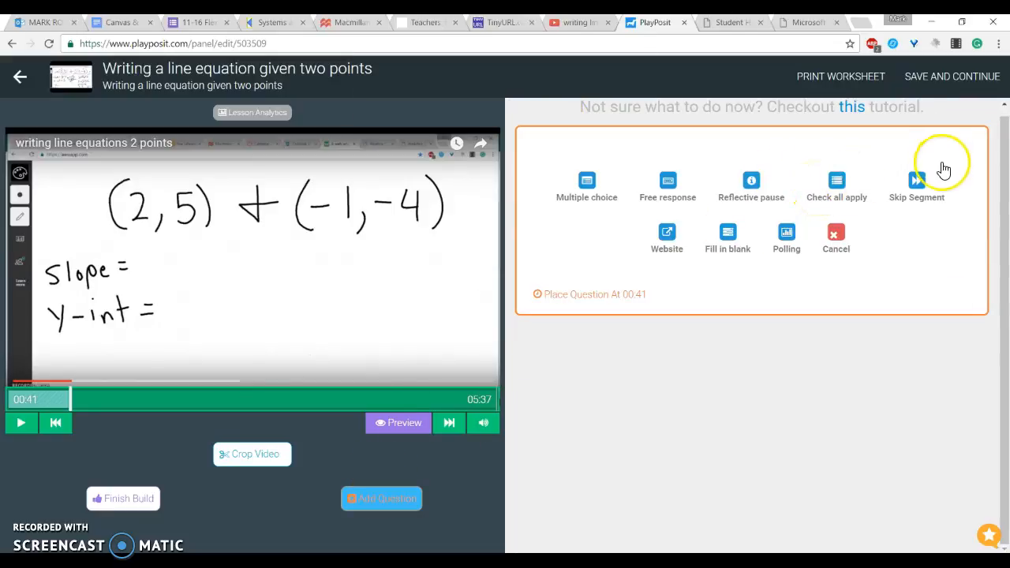
{"action": "left_click", "coordinate": [912, 194]}
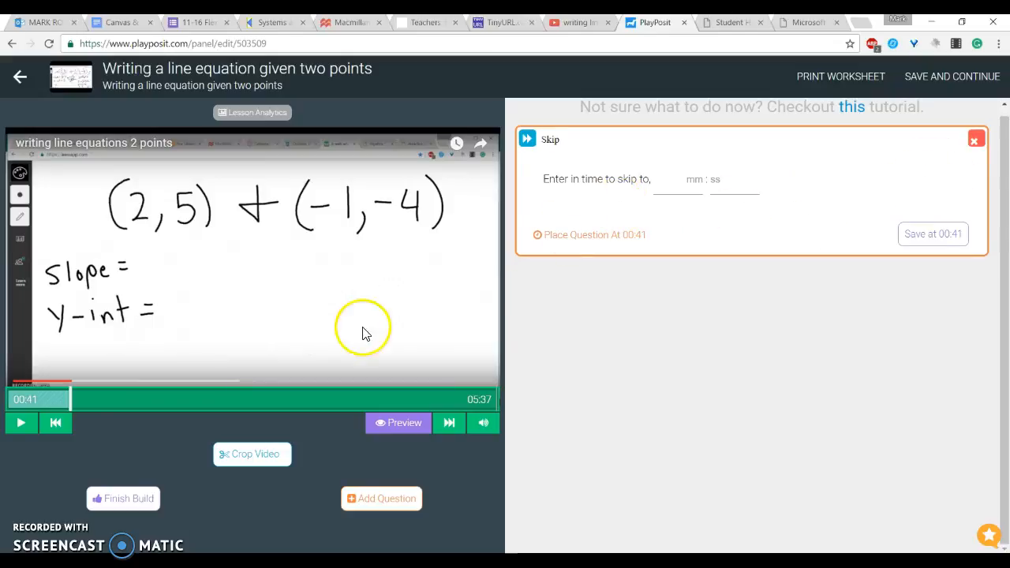
{"action": "left_click", "coordinate": [978, 138]}
{"action": "left_click", "coordinate": [571, 147]}
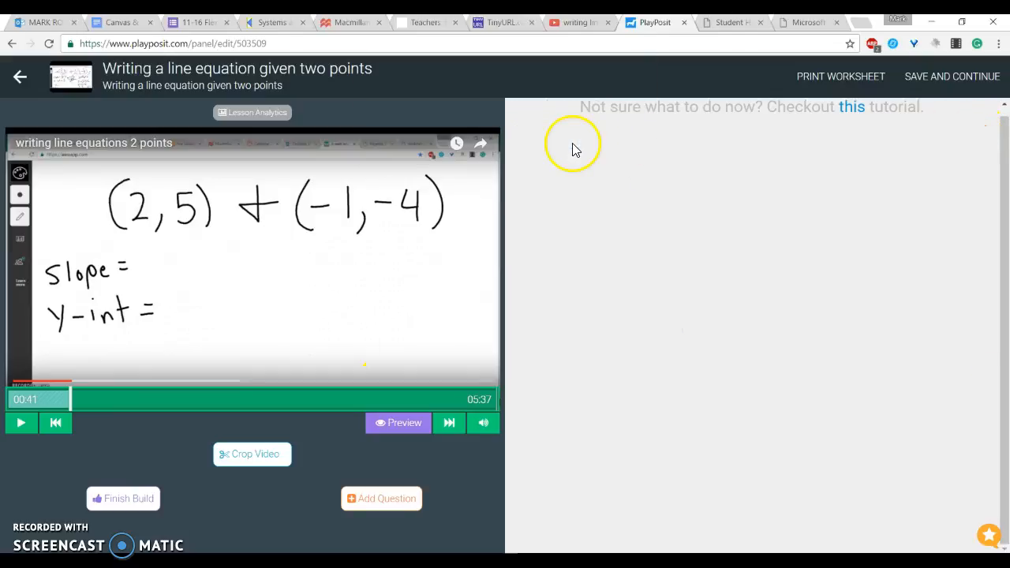
Step: Open a Website question and delete it
{"action": "left_click", "coordinate": [396, 509]}
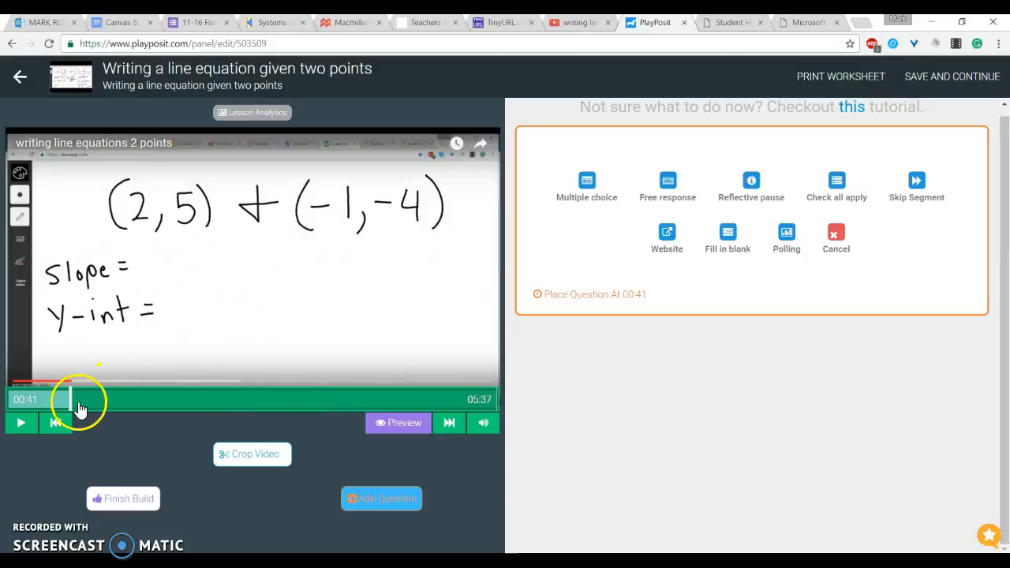
{"action": "left_click", "coordinate": [671, 240]}
{"action": "left_click", "coordinate": [583, 220]}
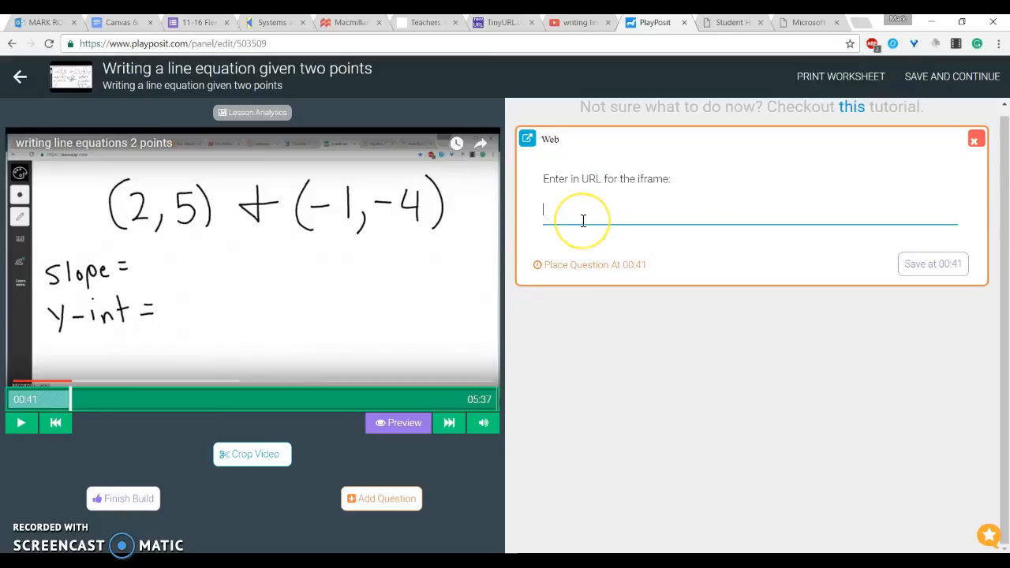
{"action": "left_click", "coordinate": [974, 140]}
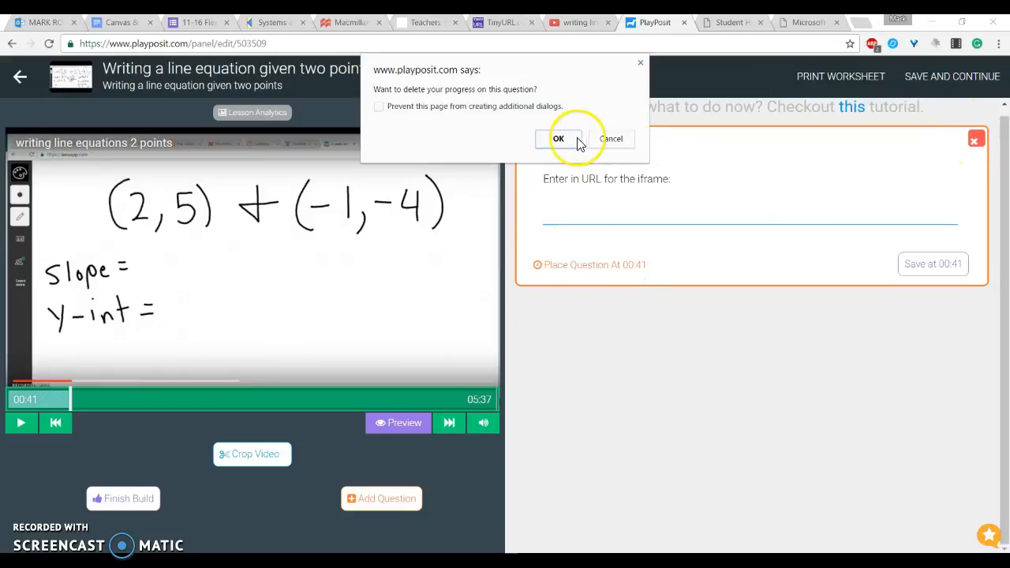
{"action": "left_click", "coordinate": [574, 141]}
Step: Open a Polling question at 0:41 and delete it
{"action": "left_click", "coordinate": [385, 499]}
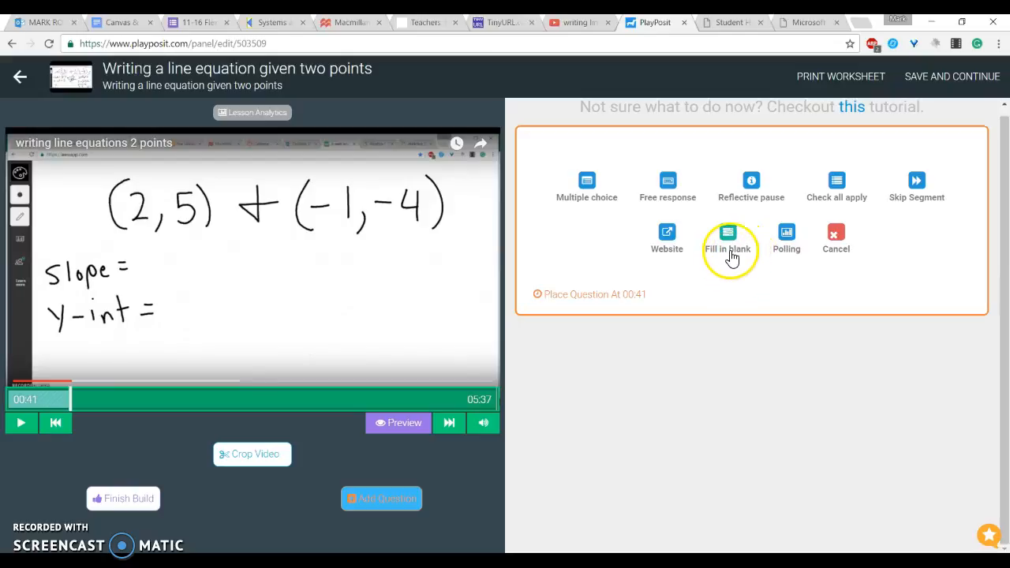
{"action": "left_click", "coordinate": [793, 249]}
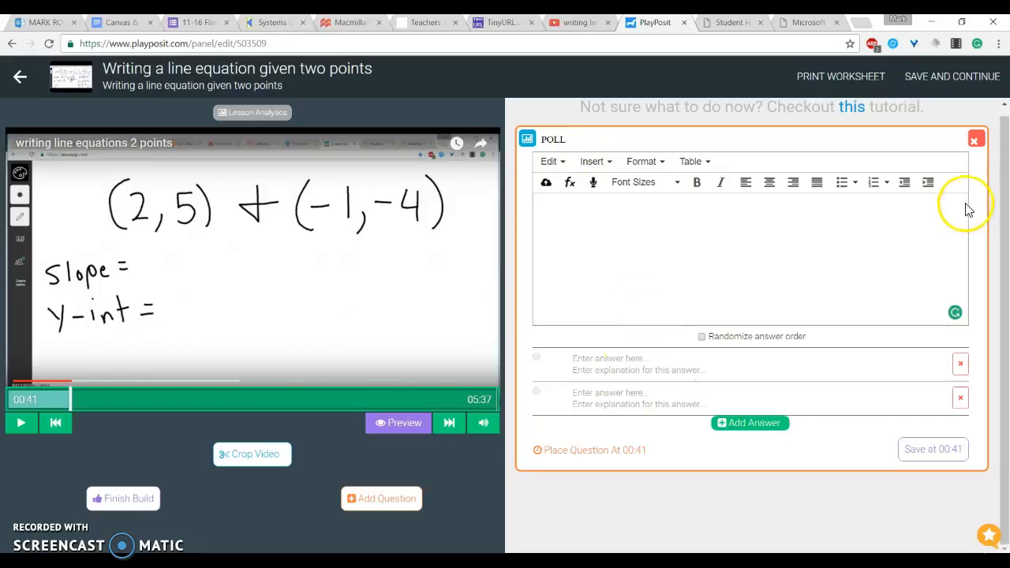
{"action": "left_click", "coordinate": [976, 140]}
{"action": "left_click", "coordinate": [558, 139]}
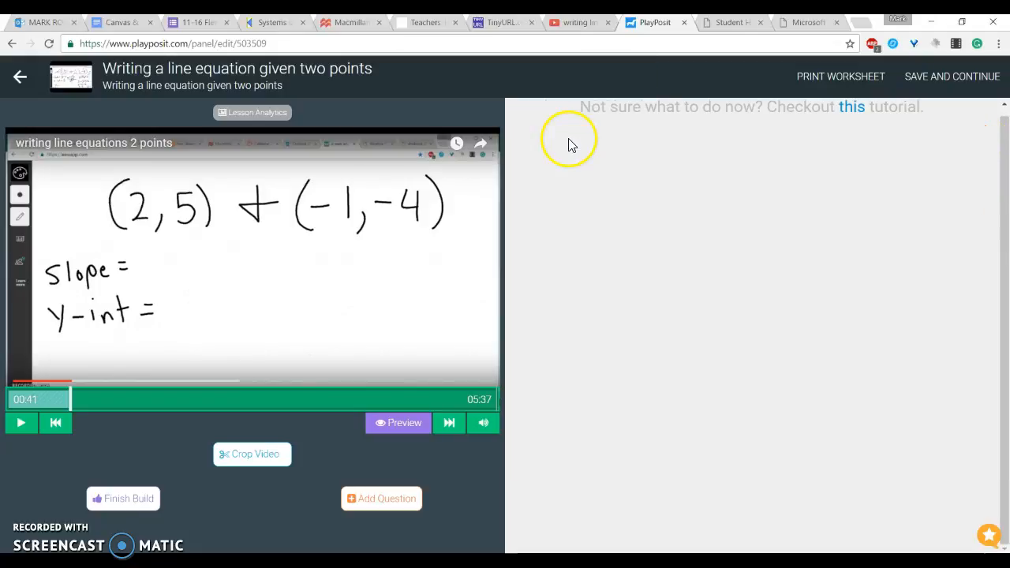
Step: Add a Multiple choice question at 0:41 and try to upload an image into its prompt
{"action": "left_click", "coordinate": [392, 511]}
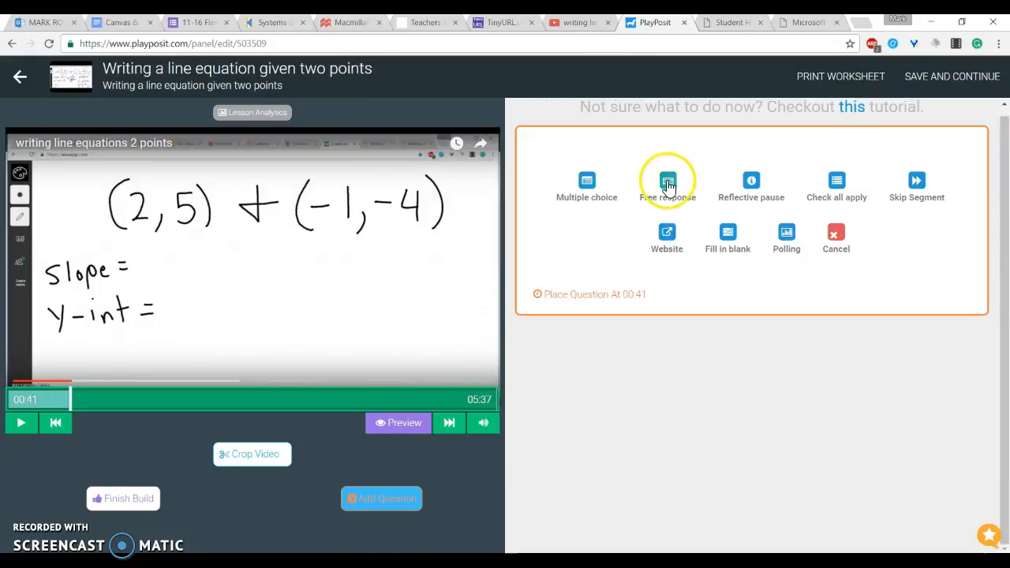
{"action": "left_click", "coordinate": [589, 191]}
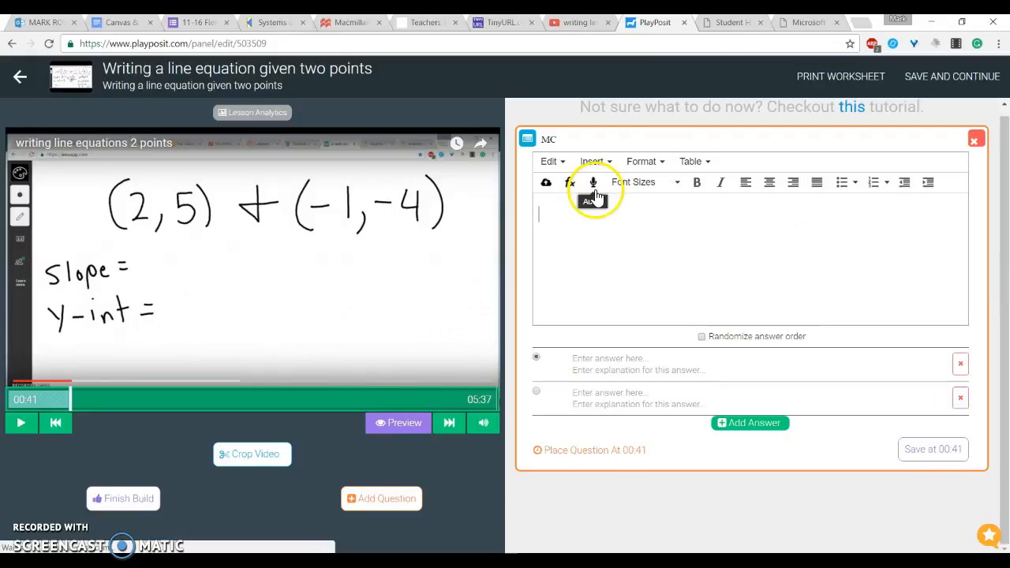
{"action": "left_click", "coordinate": [551, 184]}
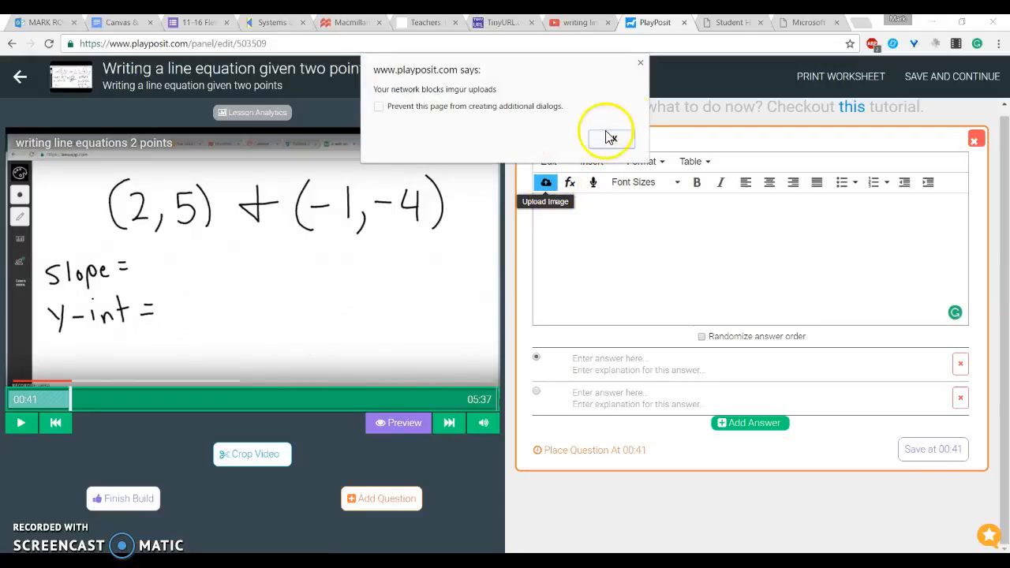
{"action": "left_click", "coordinate": [609, 139]}
{"action": "left_click", "coordinate": [545, 182]}
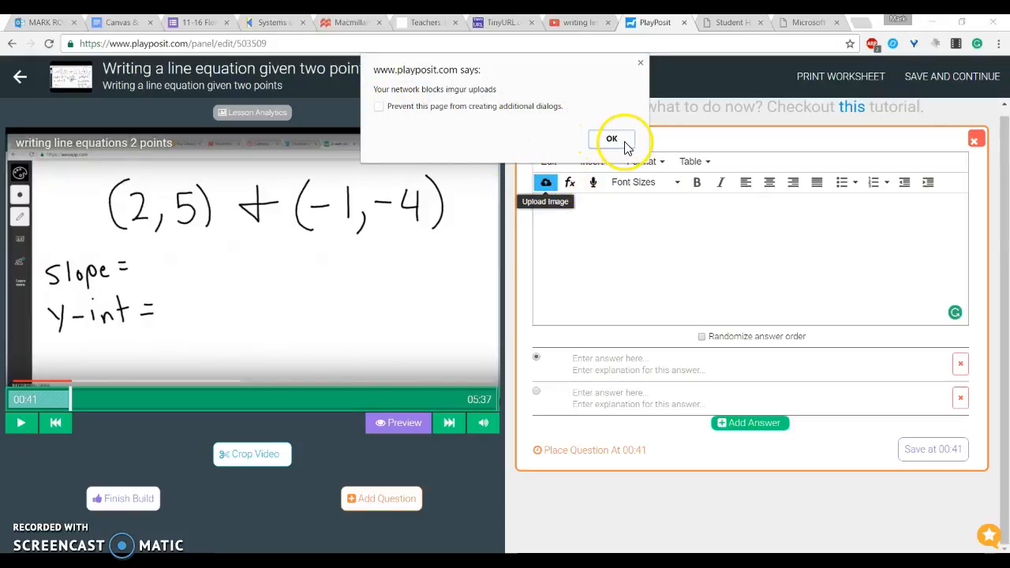
{"action": "left_click", "coordinate": [623, 142]}
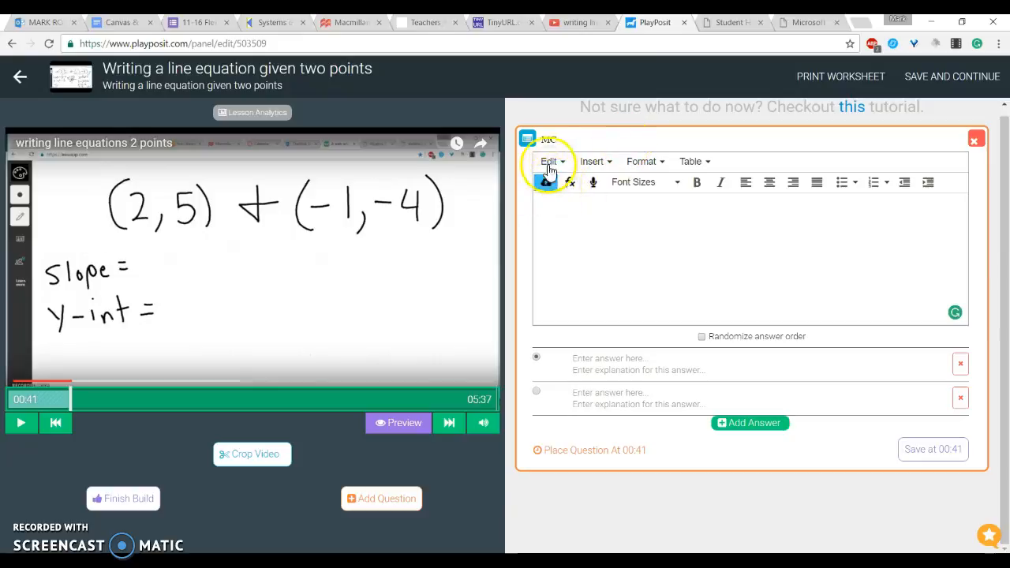
Step: Open the Insert image dialog for the prompt and cancel it
{"action": "left_click", "coordinate": [590, 161]}
{"action": "left_click", "coordinate": [615, 196]}
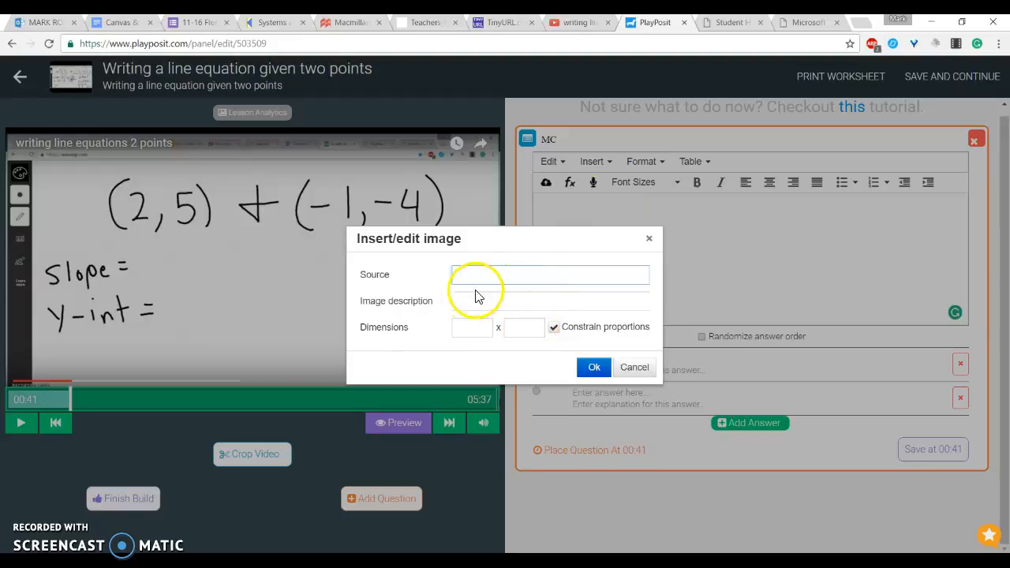
{"action": "left_click", "coordinate": [467, 280]}
{"action": "left_click", "coordinate": [634, 367]}
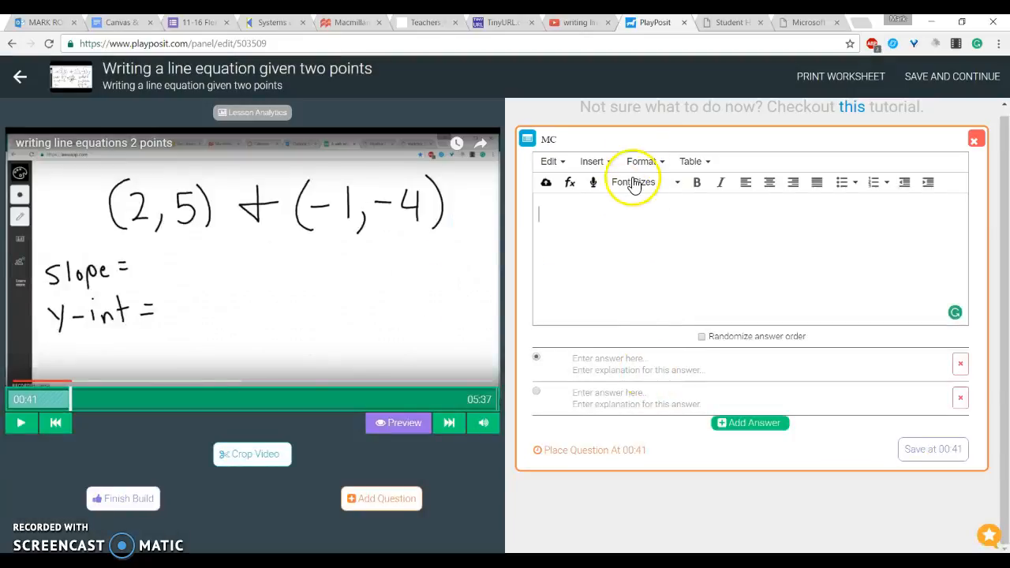
{"action": "left_click", "coordinate": [595, 161]}
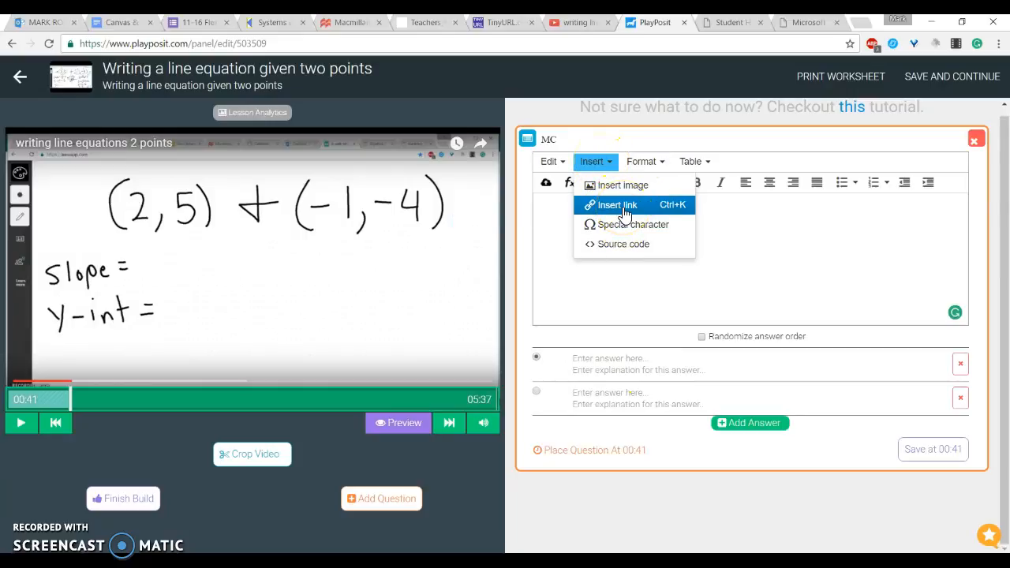
{"action": "left_click", "coordinate": [625, 231]}
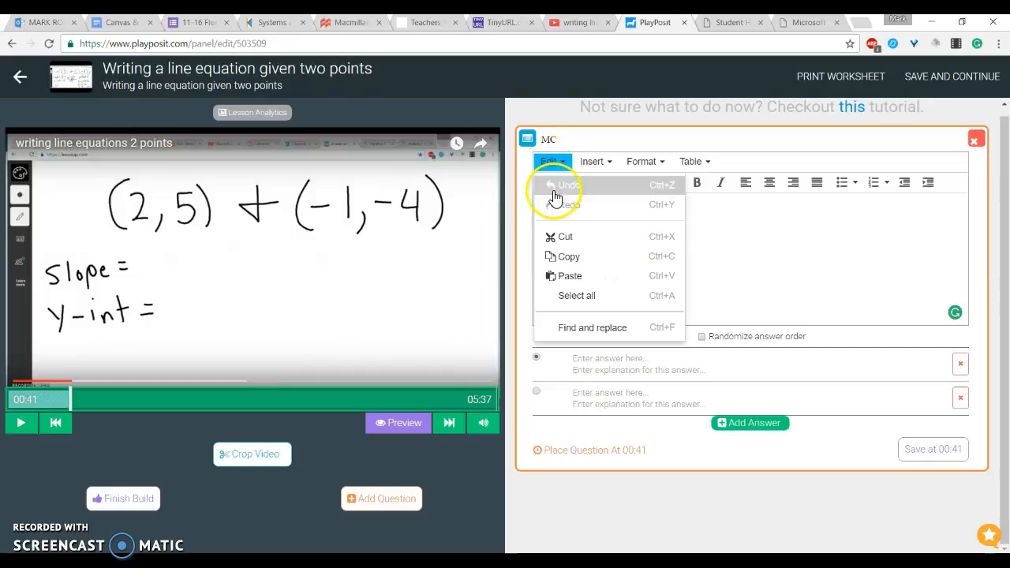
{"action": "left_click", "coordinate": [727, 229]}
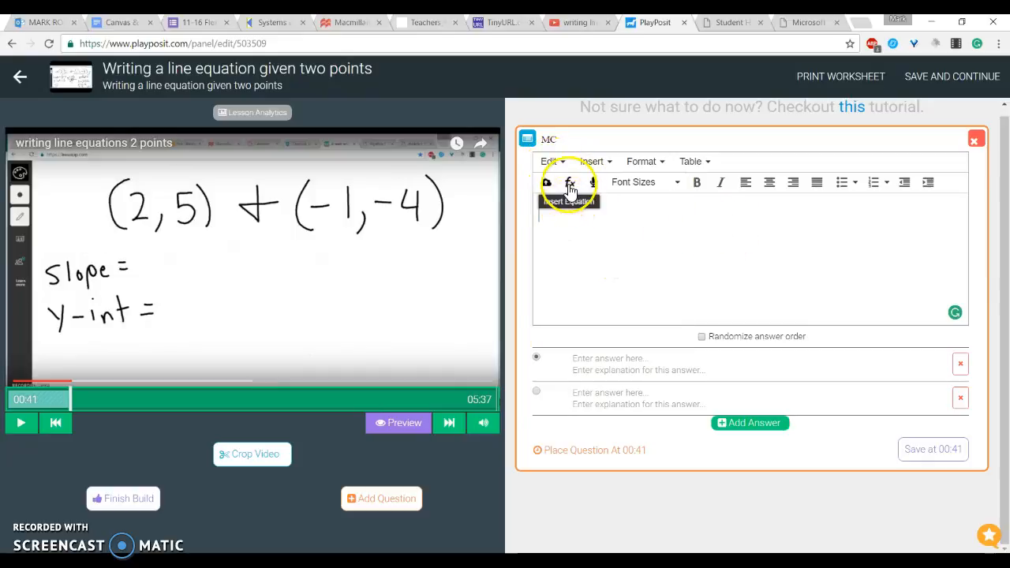
Step: Try entering x^{2} in the Equation Editor for the prompt, then cancel the editor
{"action": "left_click", "coordinate": [569, 189]}
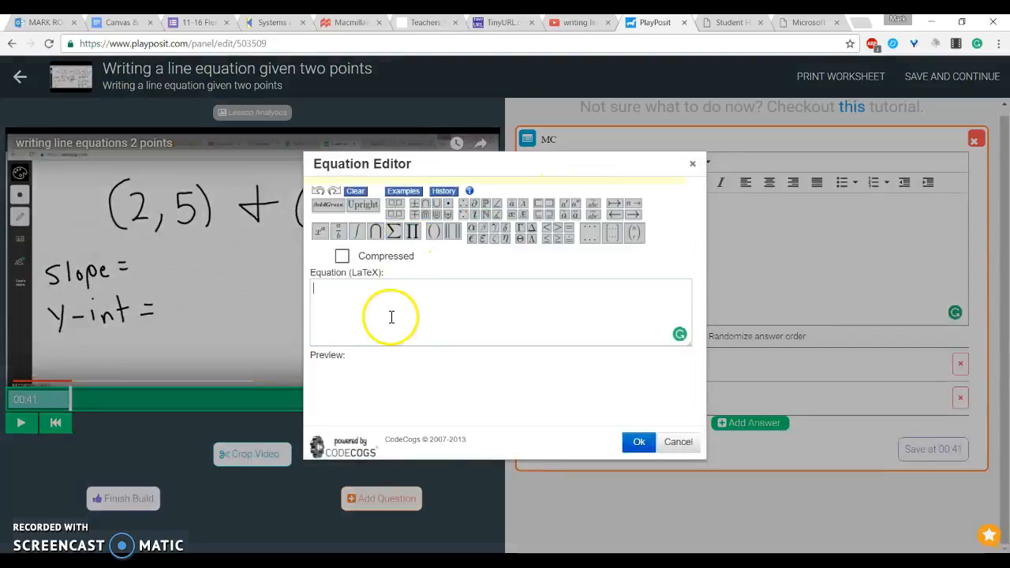
{"action": "left_click", "coordinate": [377, 290]}
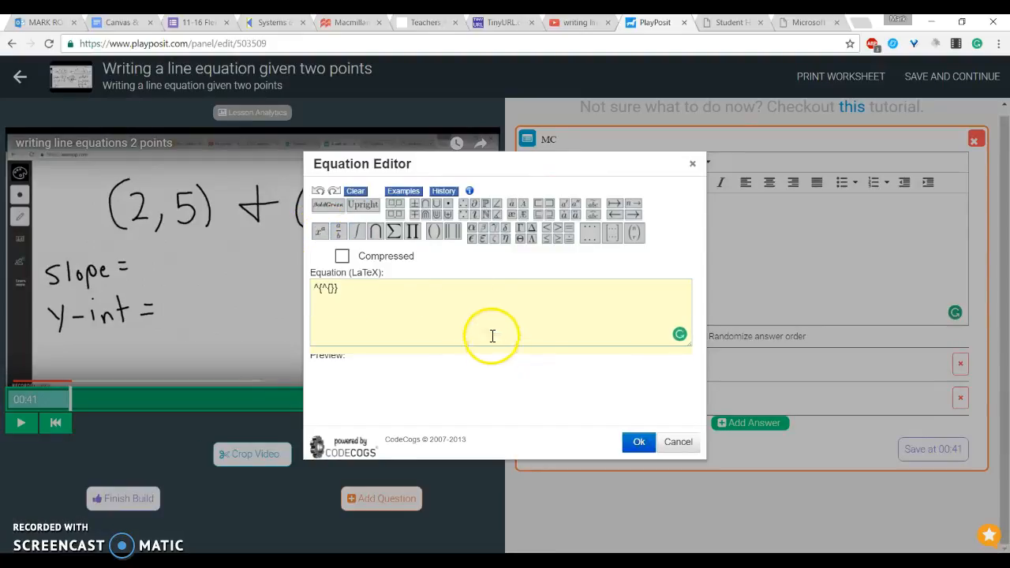
{"action": "left_click", "coordinate": [315, 288]}
{"action": "type", "text": "x"}
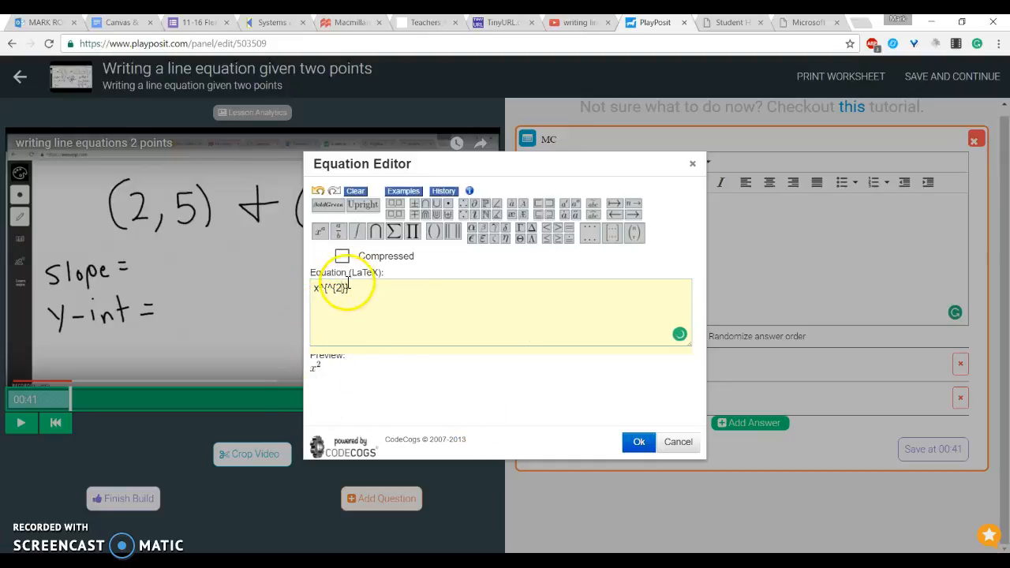
{"action": "left_click_drag", "start_coordinate": [354, 293], "coordinate": [309, 293]}
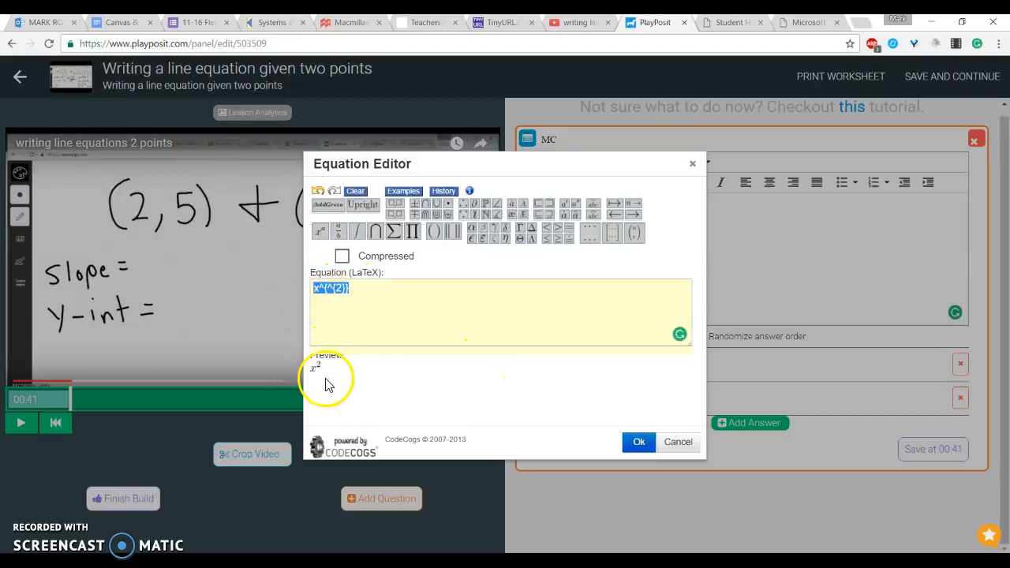
{"action": "left_click", "coordinate": [682, 443]}
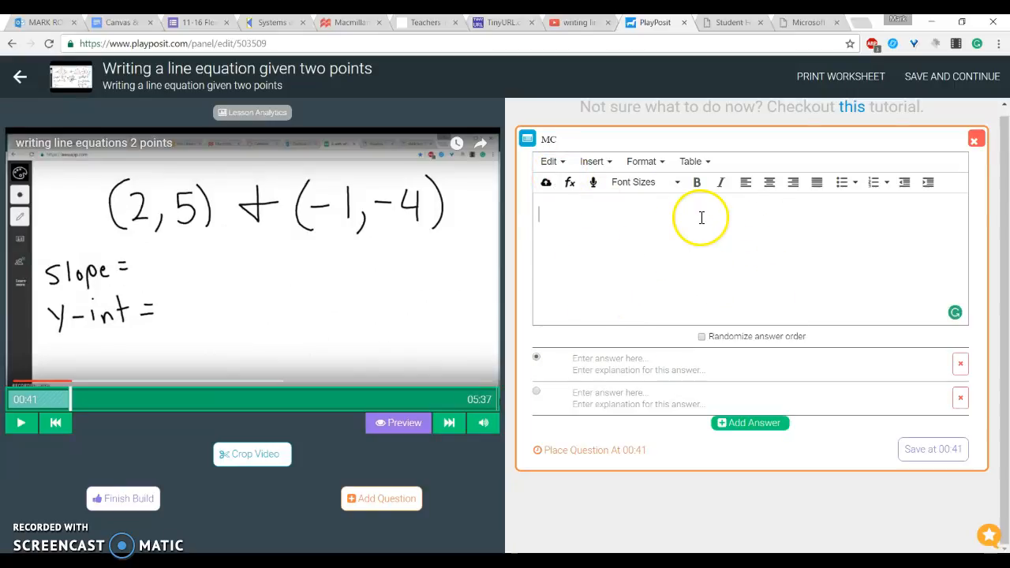
Step: Delete the unfinished multiple choice question at 0:41
{"action": "left_click", "coordinate": [696, 164]}
{"action": "left_click", "coordinate": [639, 155]}
{"action": "left_click", "coordinate": [646, 160]}
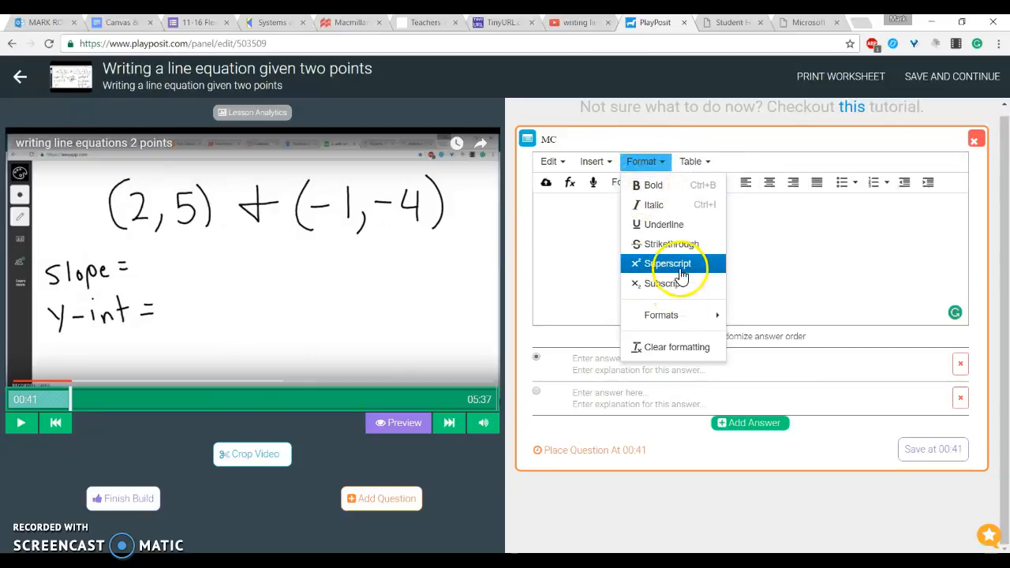
{"action": "mouse_move", "coordinate": [594, 161]}
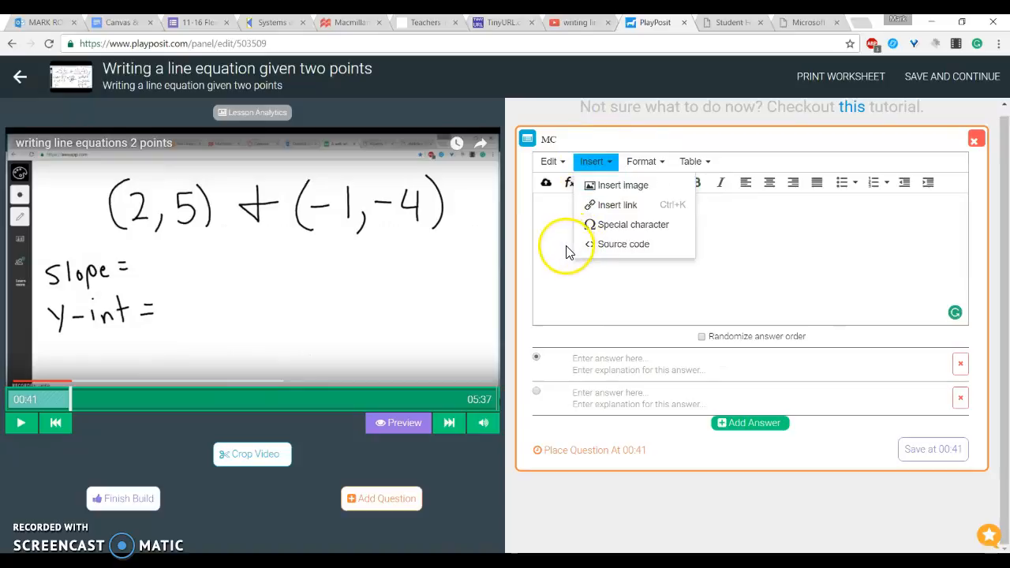
{"action": "left_click", "coordinate": [566, 251]}
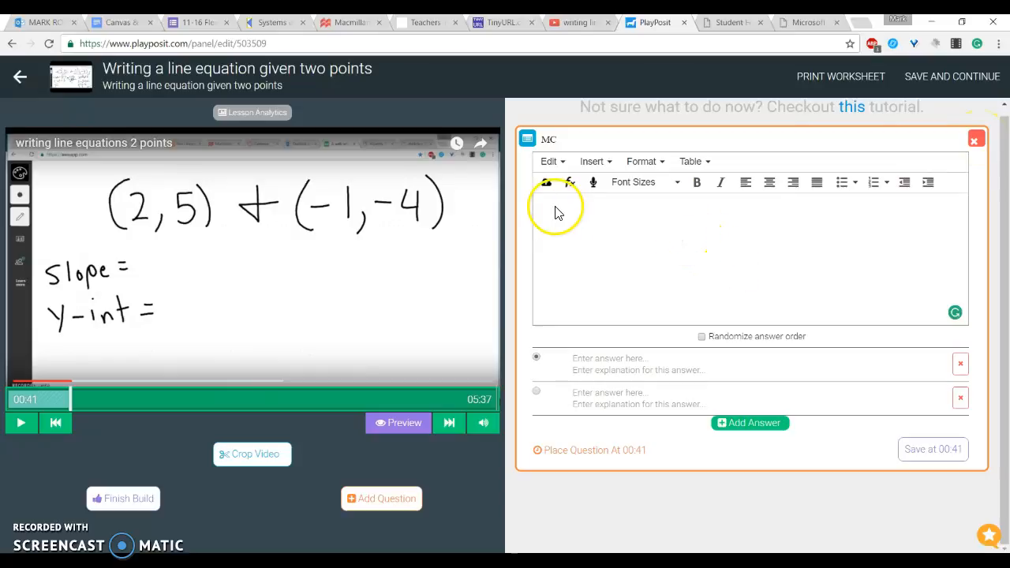
{"action": "left_click", "coordinate": [973, 140]}
{"action": "left_click", "coordinate": [556, 139]}
Step: Add a multiple choice question at 1:51 asking "Guess where the y-intercept might be given this graph"
{"action": "left_click_drag", "start_coordinate": [92, 399], "coordinate": [135, 402]}
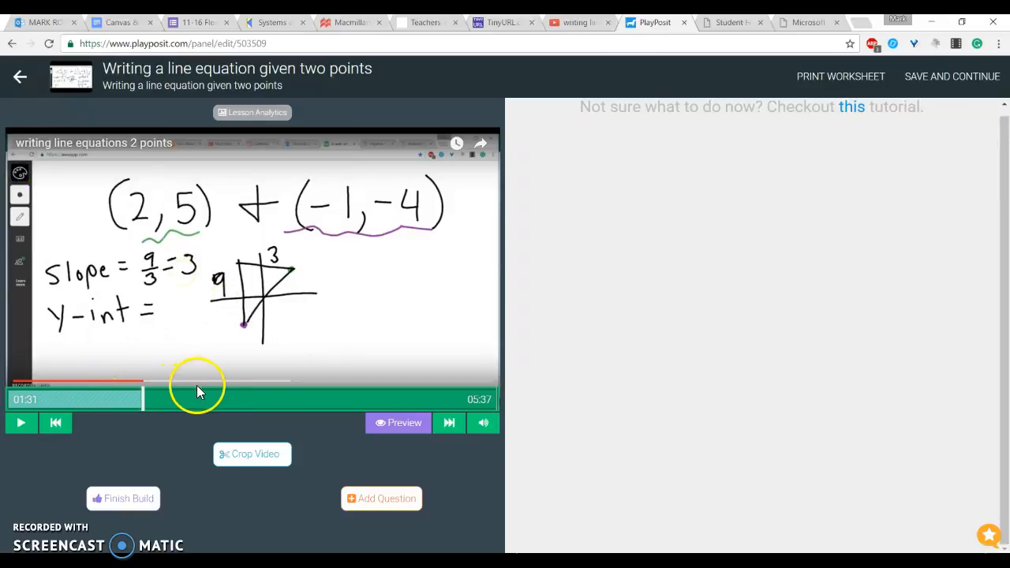
{"action": "left_click", "coordinate": [165, 405]}
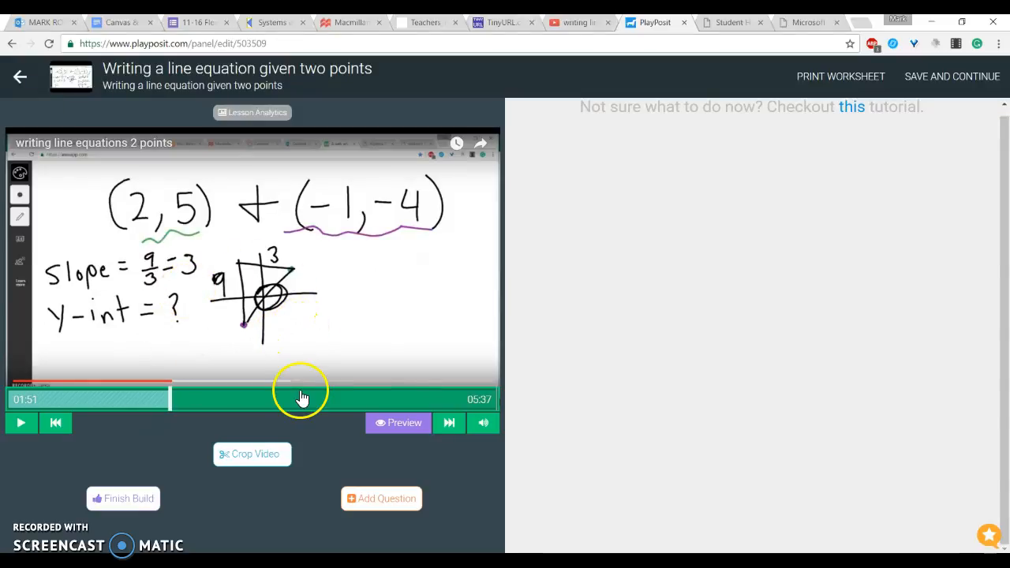
{"action": "left_click", "coordinate": [388, 499]}
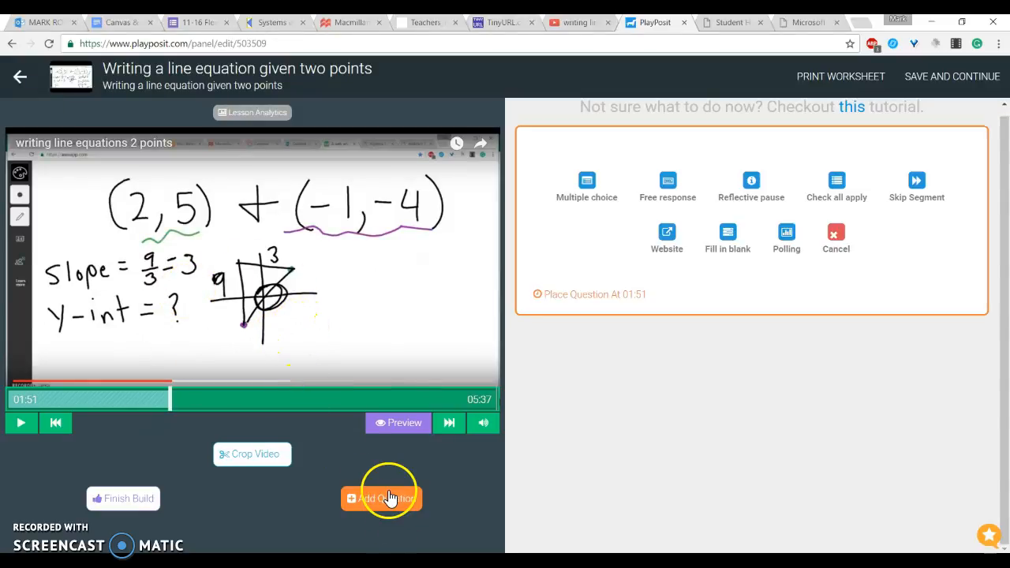
{"action": "left_click", "coordinate": [600, 198]}
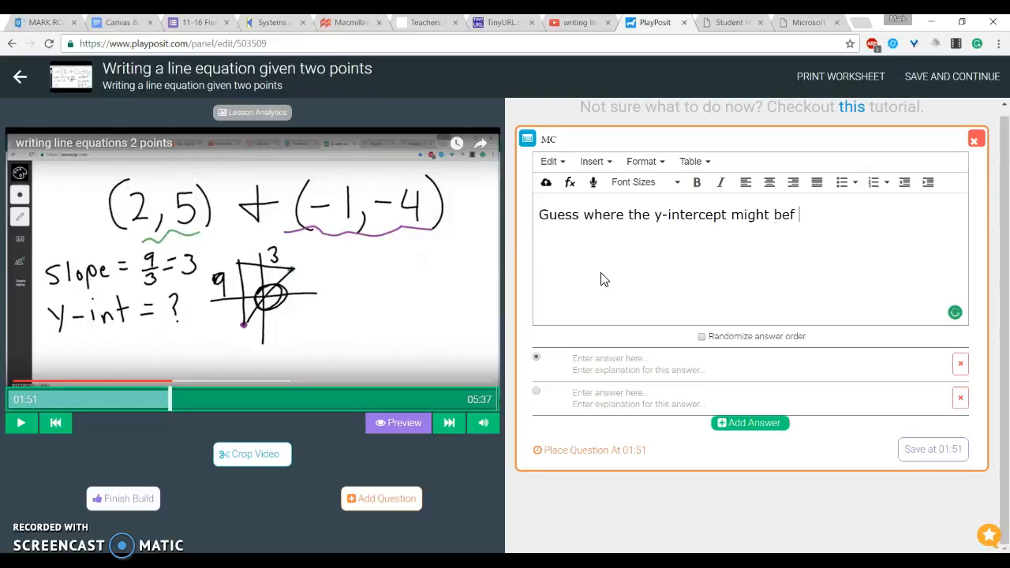
{"action": "type", "text": "iven this graph"}
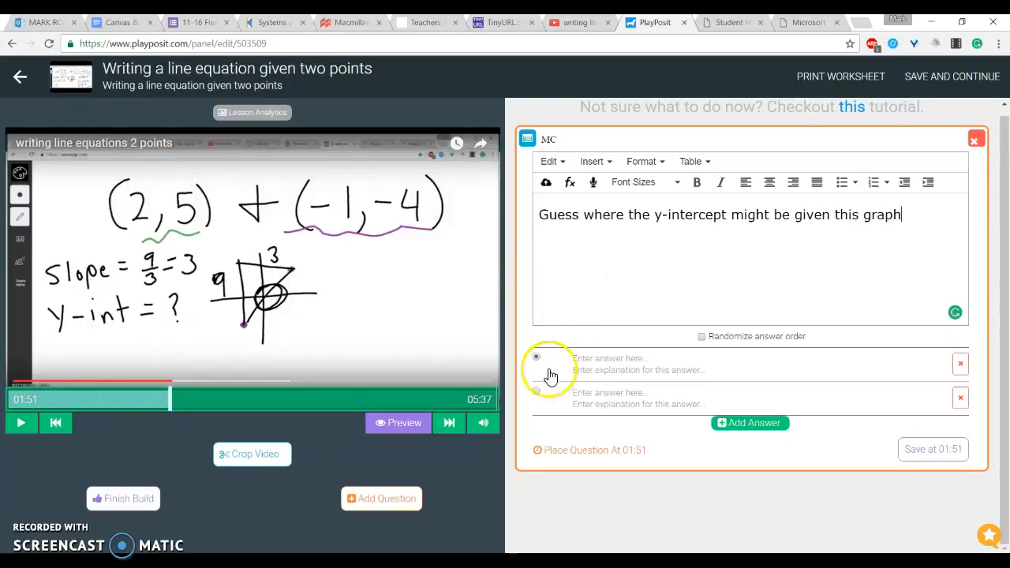
Step: Enter the answer choices 5, 0, 3 and -3, adding answer rows as needed
{"action": "left_click", "coordinate": [597, 364]}
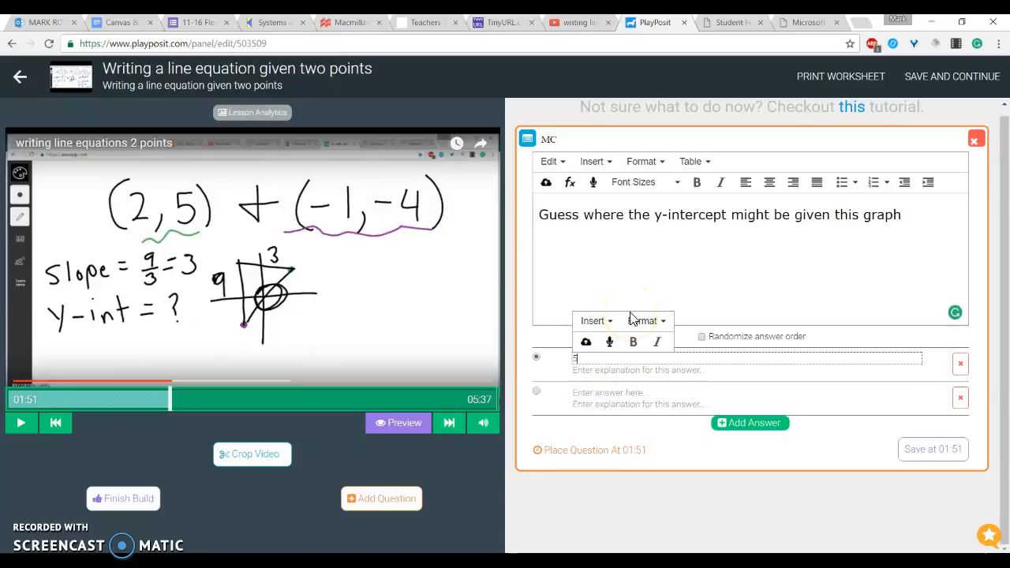
{"action": "left_click", "coordinate": [621, 394]}
{"action": "type", "text": "0"}
{"action": "left_click", "coordinate": [756, 424]}
{"action": "left_click", "coordinate": [594, 297]}
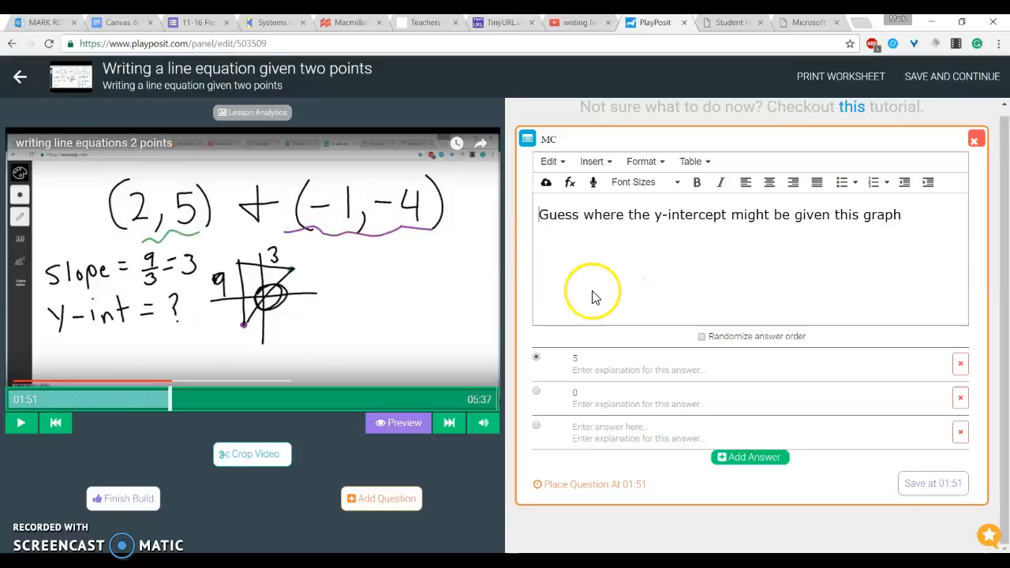
{"action": "left_click", "coordinate": [605, 432]}
{"action": "left_click", "coordinate": [718, 458]}
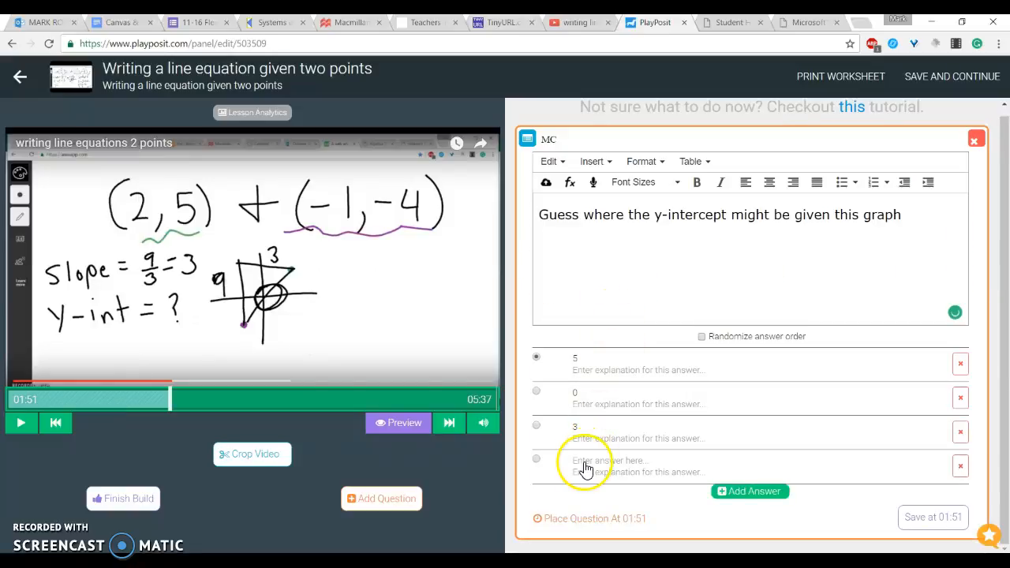
{"action": "left_click", "coordinate": [585, 466]}
{"action": "type", "text": "-3"}
Step: Give answer 5 the explanation "5 might be a little too high look at where it cross the y-axis" and save the question
{"action": "left_click", "coordinate": [612, 380]}
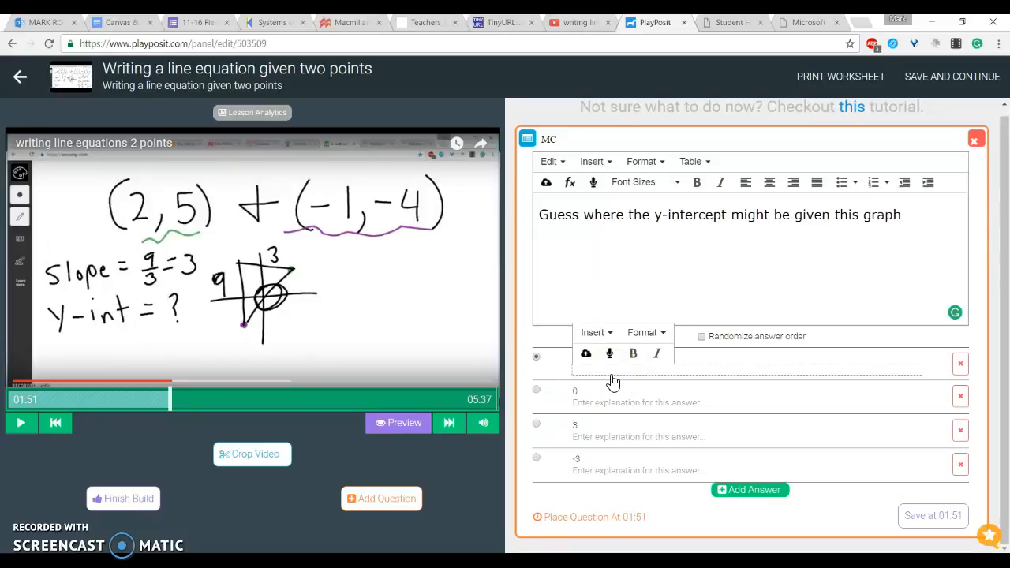
{"action": "type", "text": "3"}
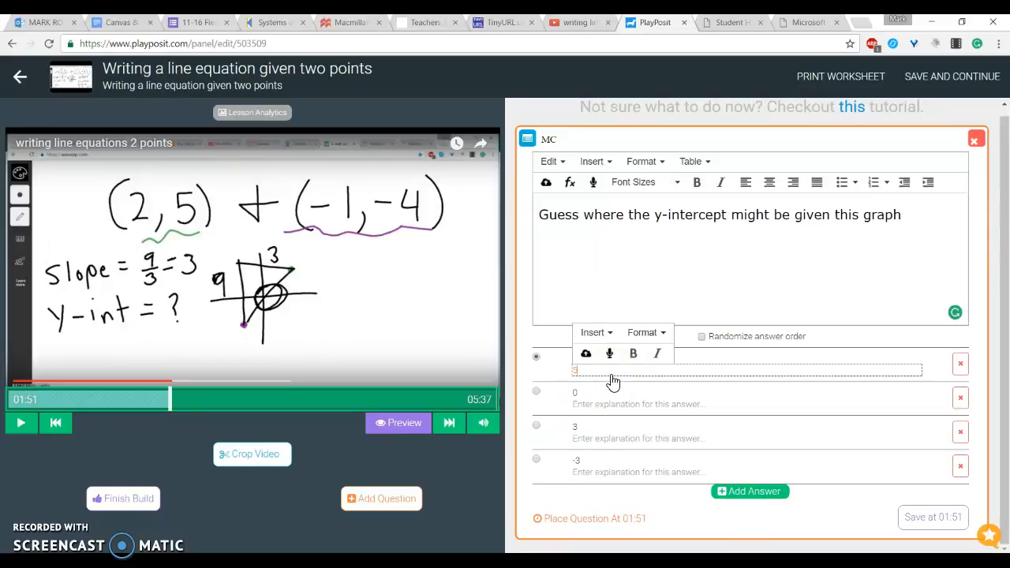
{"action": "type", "text": " might be a little too high look at th"}
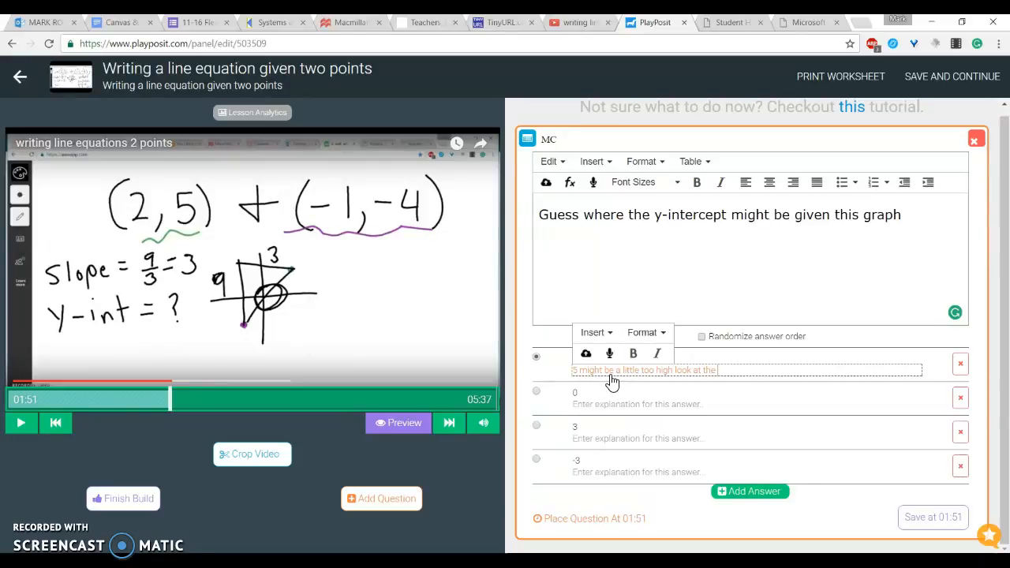
{"action": "type", "text": "e"}
{"action": "left_click", "coordinate": [631, 355]}
{"action": "type", "text": "re it cross"}
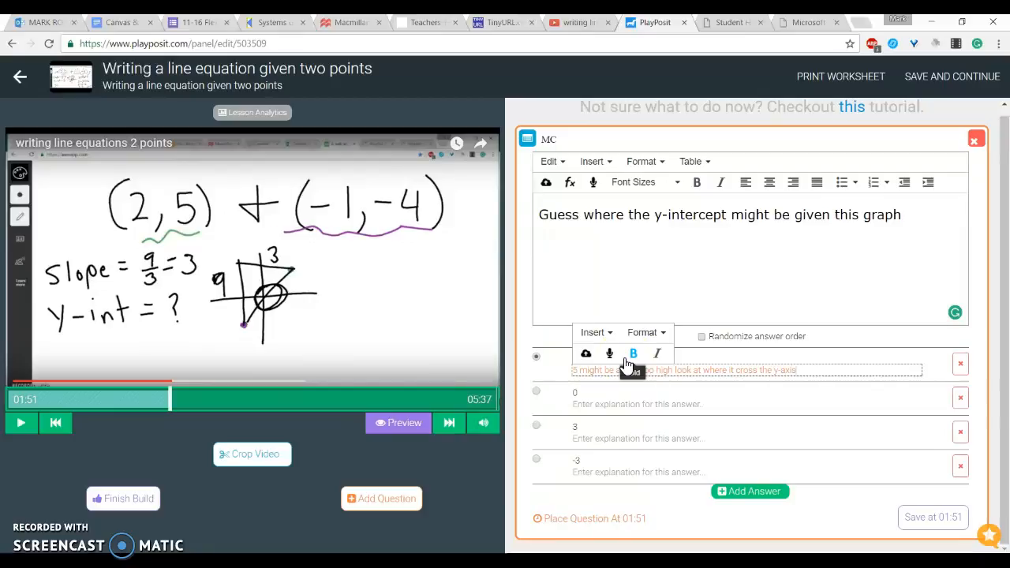
{"action": "left_click", "coordinate": [932, 517]}
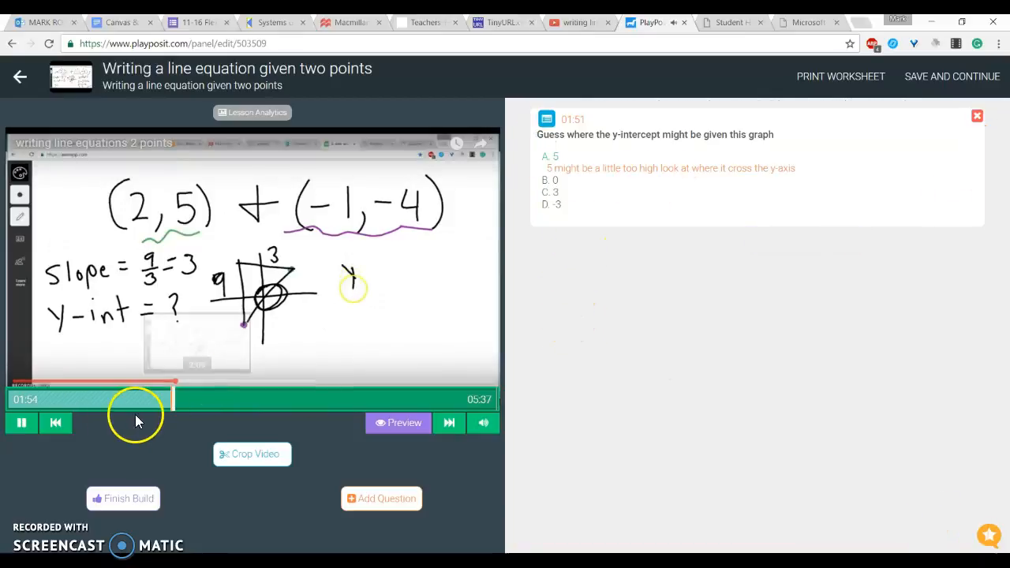
{"action": "left_click", "coordinate": [21, 423]}
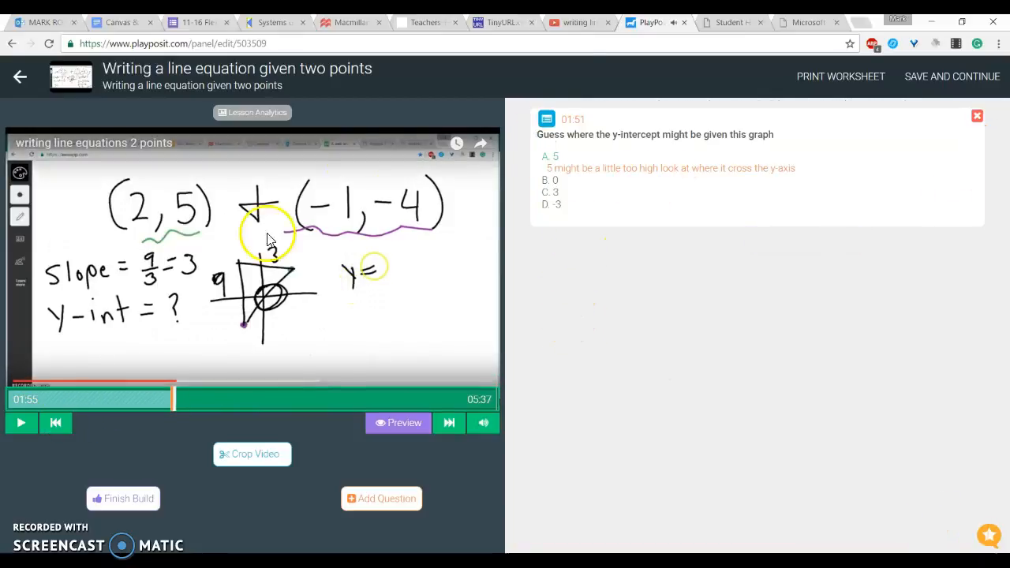
Step: Mark 0 as the correct answer of the y-intercept question and save it at 01:51
{"action": "left_click", "coordinate": [742, 212]}
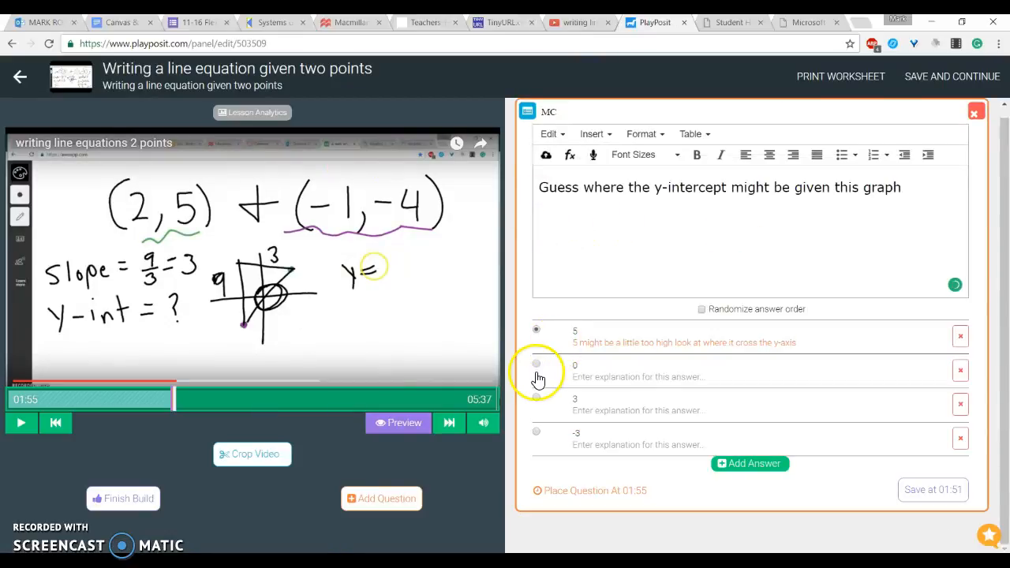
{"action": "left_click", "coordinate": [536, 364]}
{"action": "left_click", "coordinate": [536, 364]}
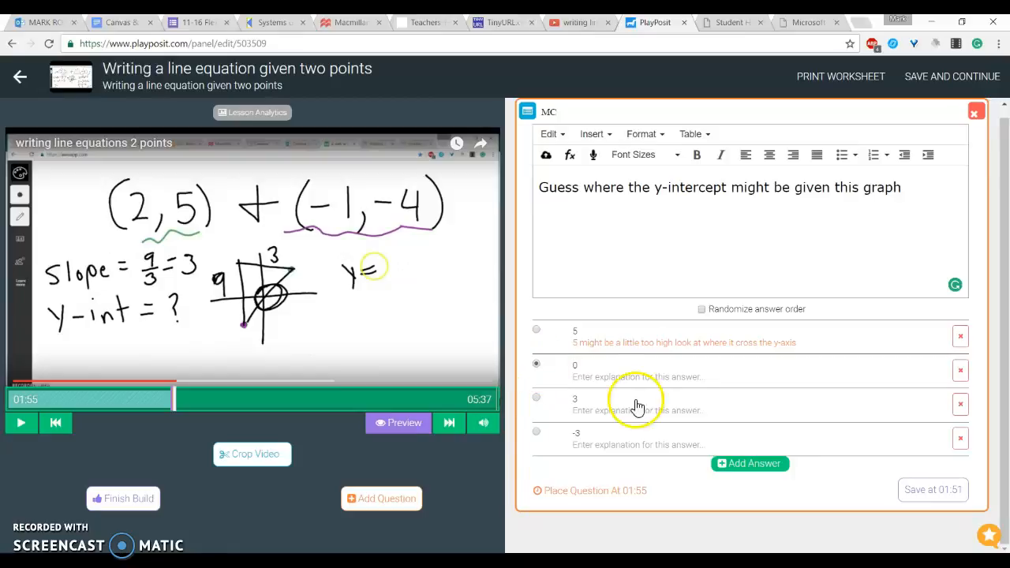
{"action": "left_click", "coordinate": [931, 489]}
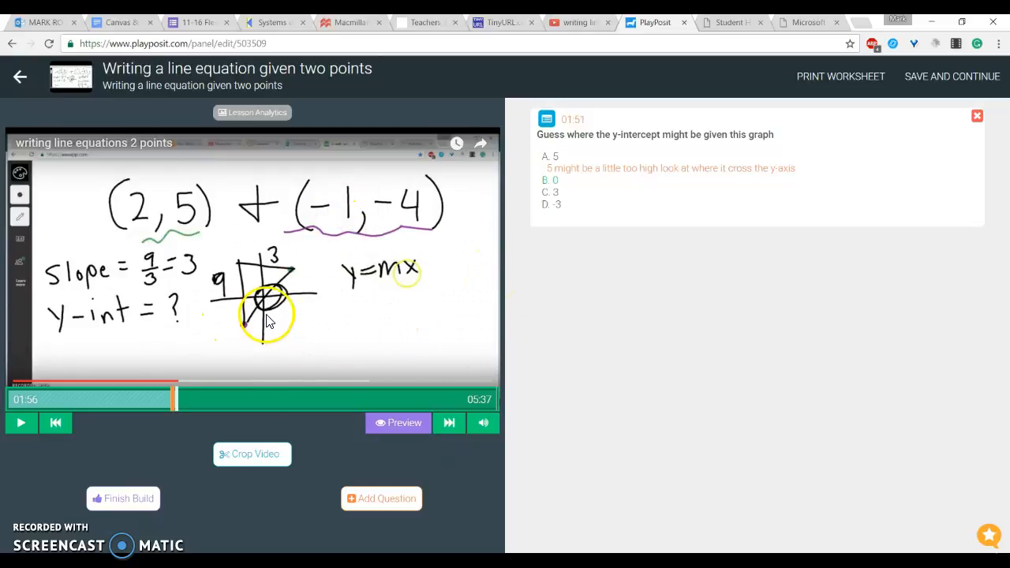
Step: Play the lesson video from about 2:56 and return to the bulbs list
{"action": "left_click", "coordinate": [264, 399]}
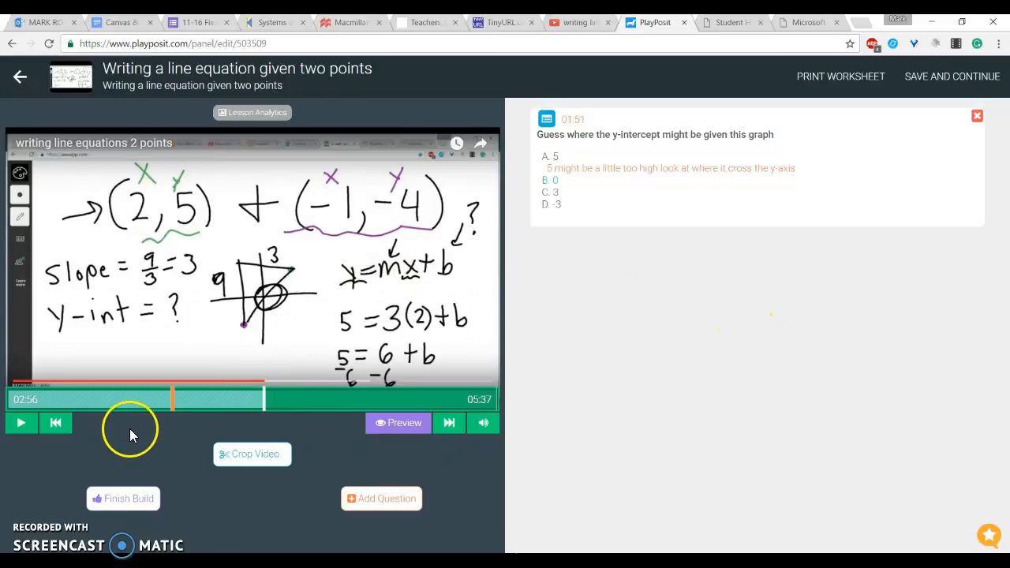
{"action": "left_click", "coordinate": [420, 364]}
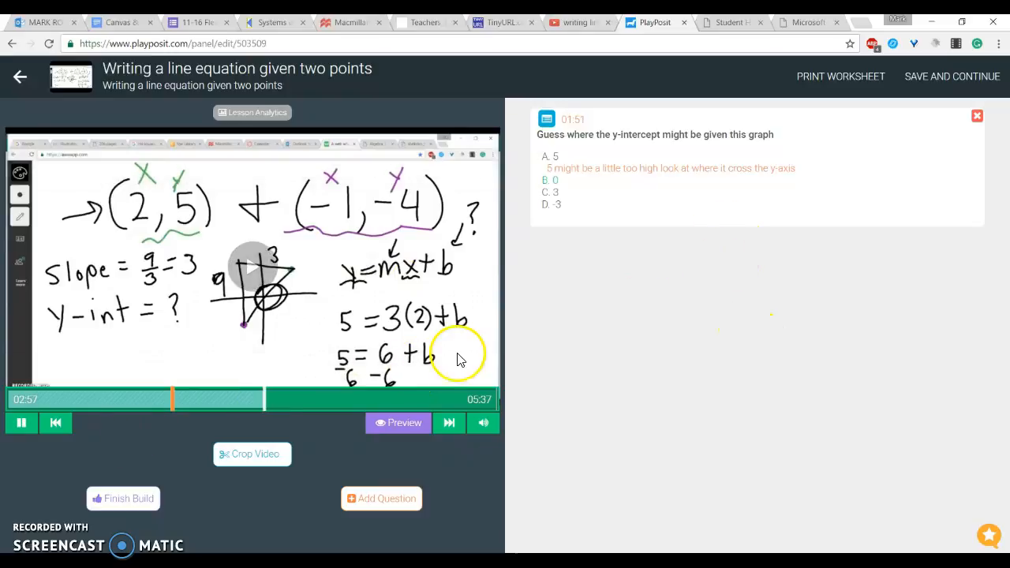
{"action": "left_click", "coordinate": [28, 431]}
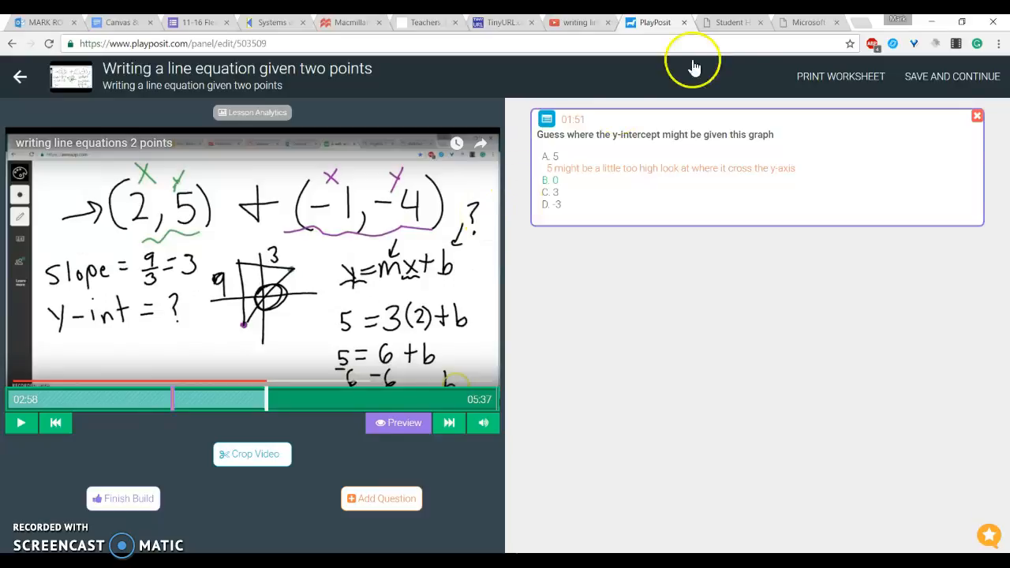
{"action": "left_click", "coordinate": [19, 79]}
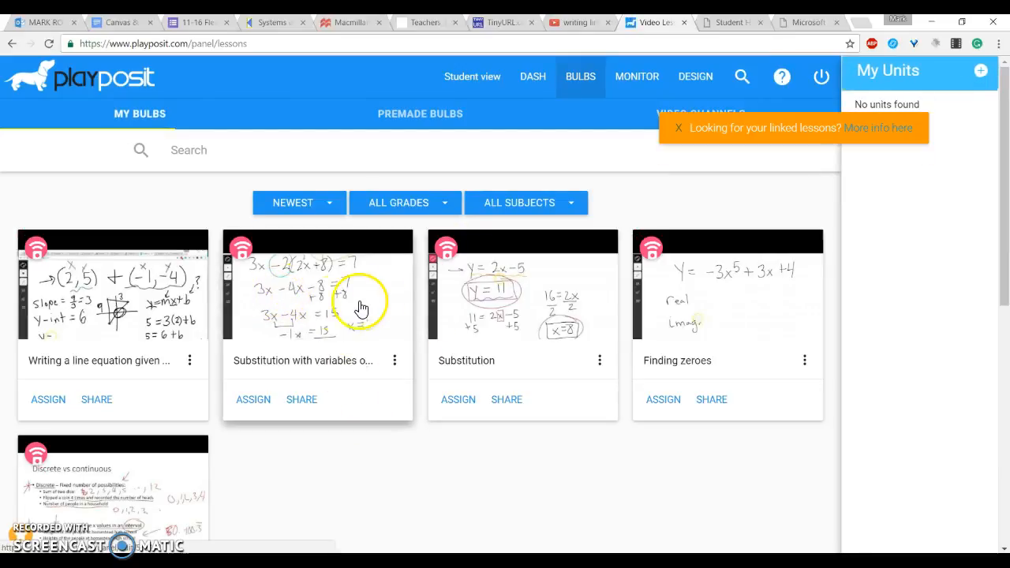
Step: Open the Substitution bulb, finish the build and assign it to ALG IA-Rose due Tue, Nov 15th, 2016
{"action": "left_click", "coordinate": [519, 316]}
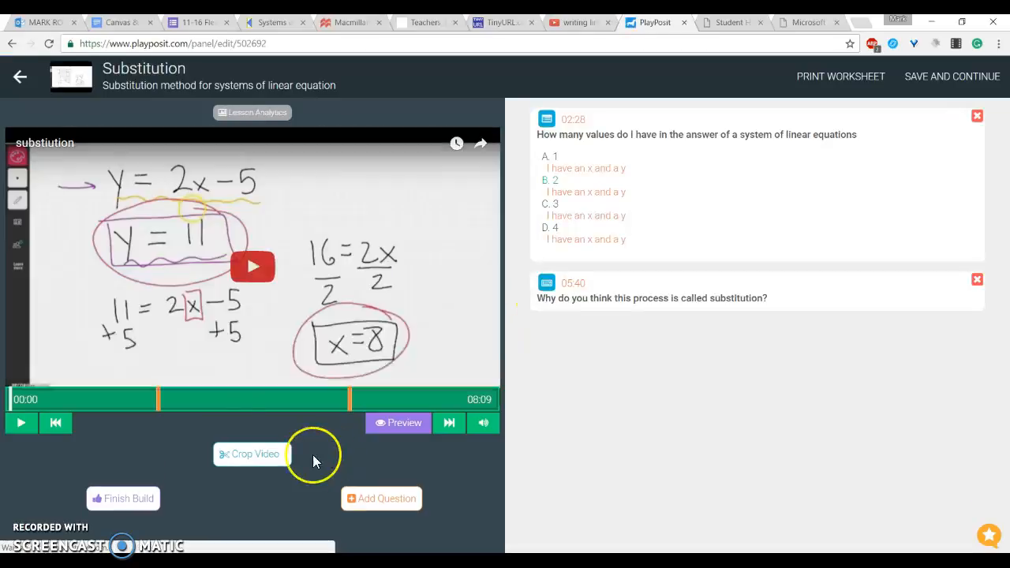
{"action": "left_click", "coordinate": [22, 423]}
{"action": "left_click", "coordinate": [120, 501]}
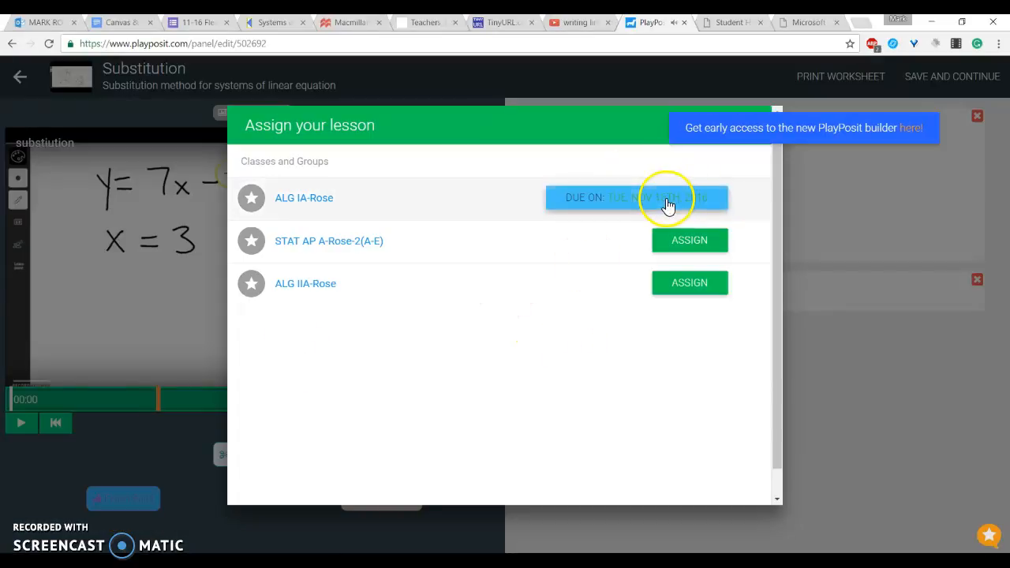
{"action": "left_click", "coordinate": [675, 207]}
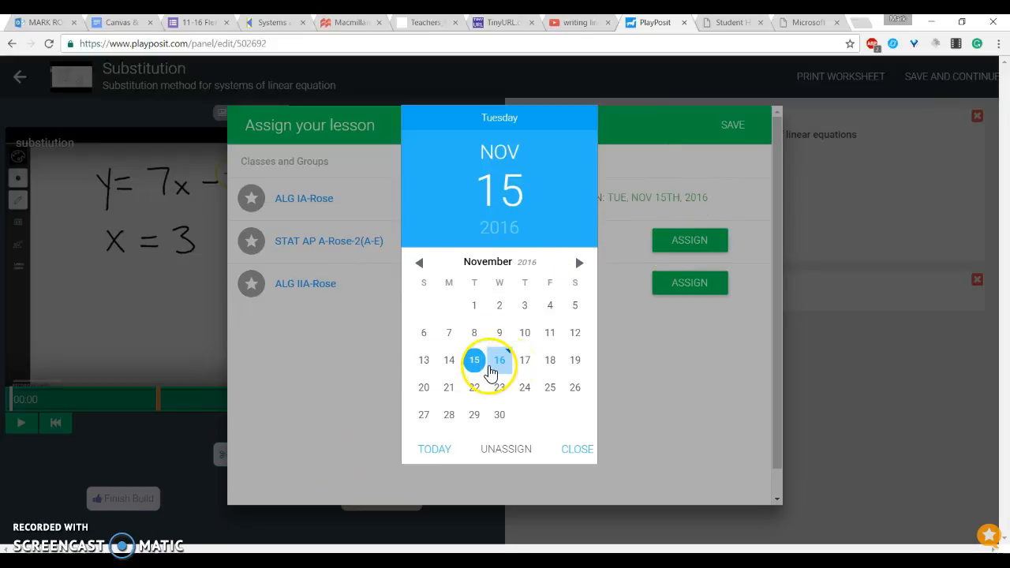
{"action": "left_click", "coordinate": [747, 380]}
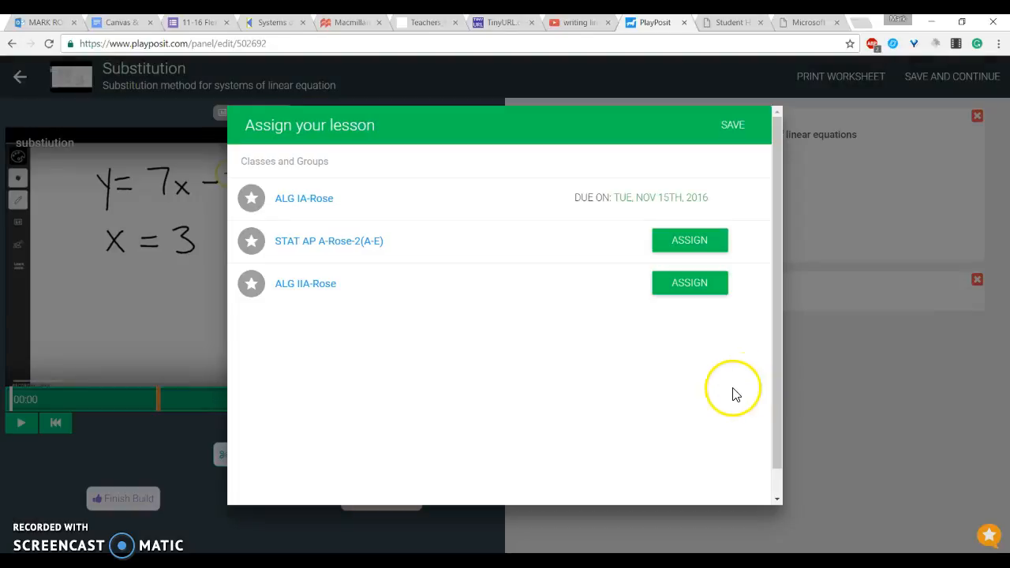
{"action": "left_click", "coordinate": [735, 126]}
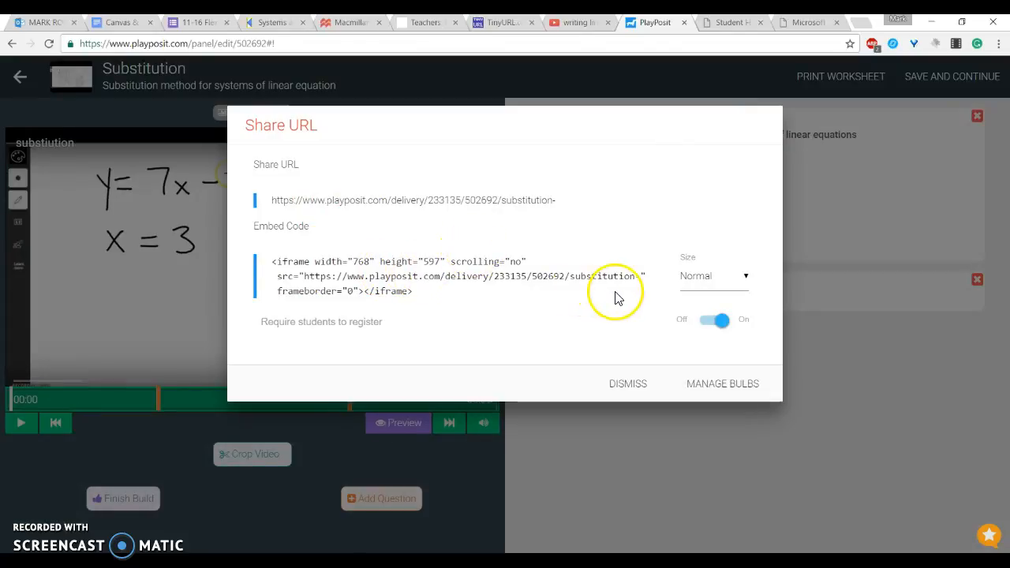
Step: Copy the lesson's share URL and dismiss the Share URL dialog
{"action": "left_click_drag", "start_coordinate": [272, 202], "coordinate": [556, 190]}
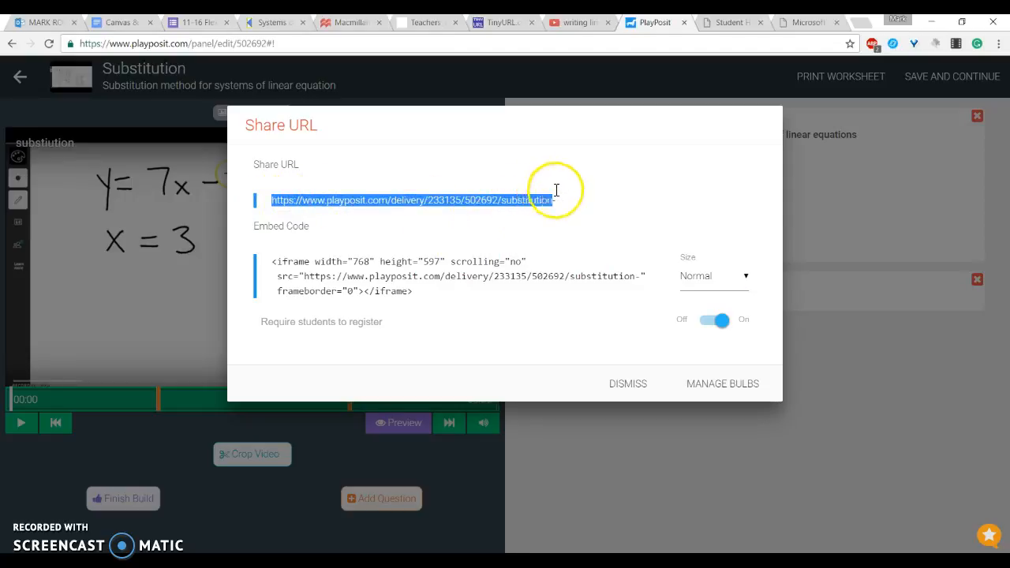
{"action": "right_click", "coordinate": [517, 197]}
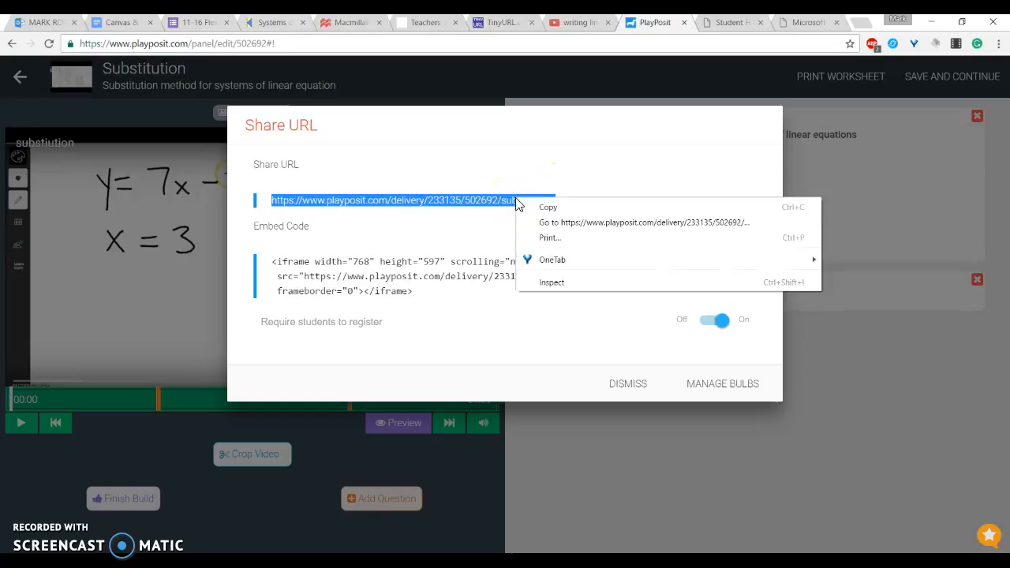
{"action": "left_click", "coordinate": [554, 208]}
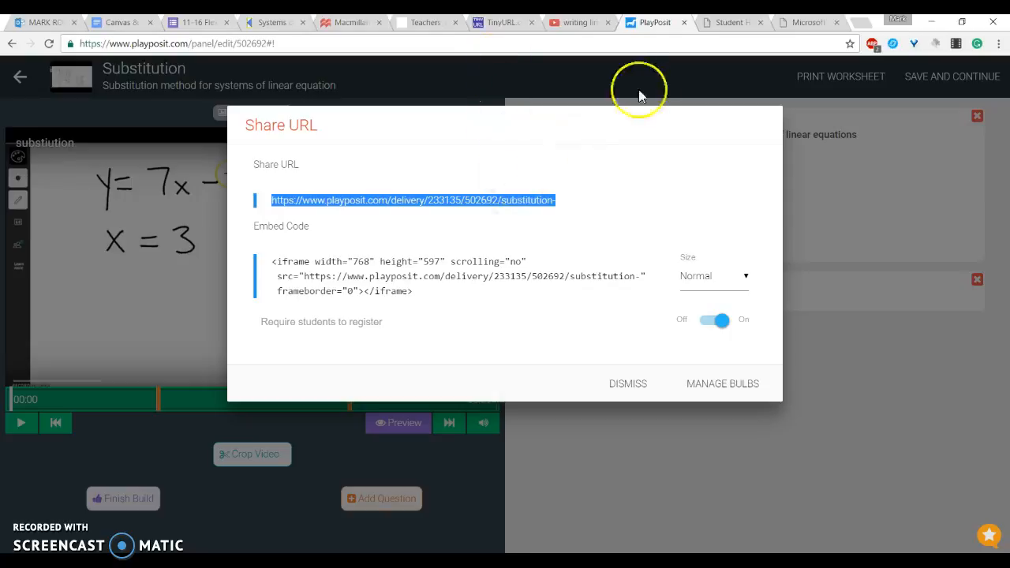
{"action": "left_click", "coordinate": [634, 390]}
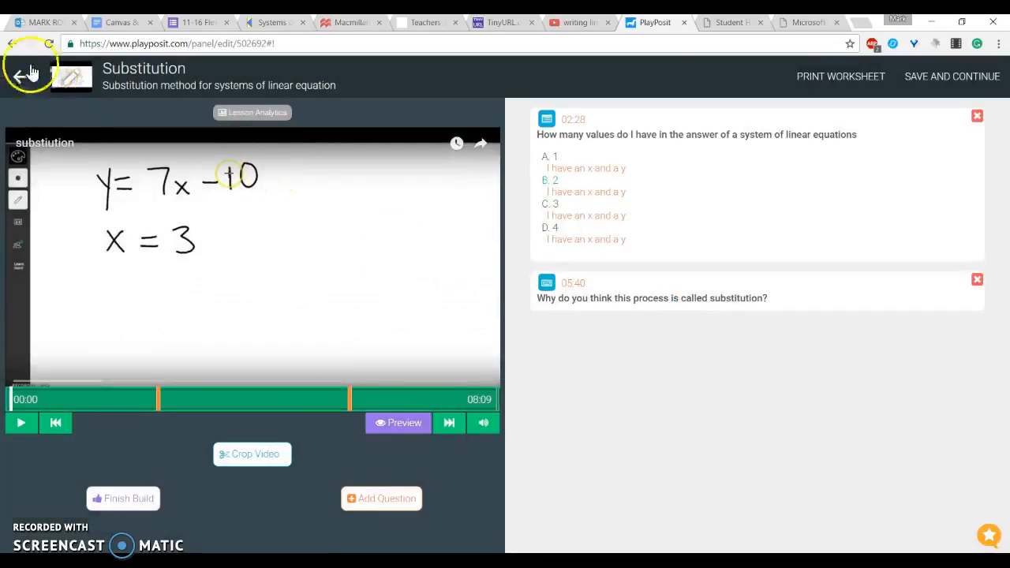
Step: Go back to the bulbs list and open the Monitor view for the Substitution bulb
{"action": "left_click", "coordinate": [13, 45]}
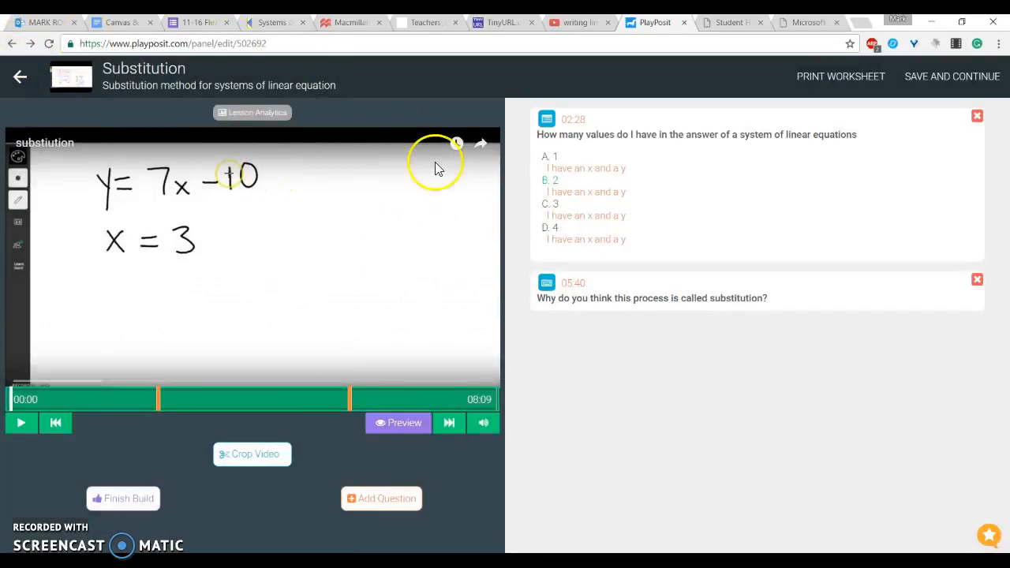
{"action": "left_click", "coordinate": [9, 45]}
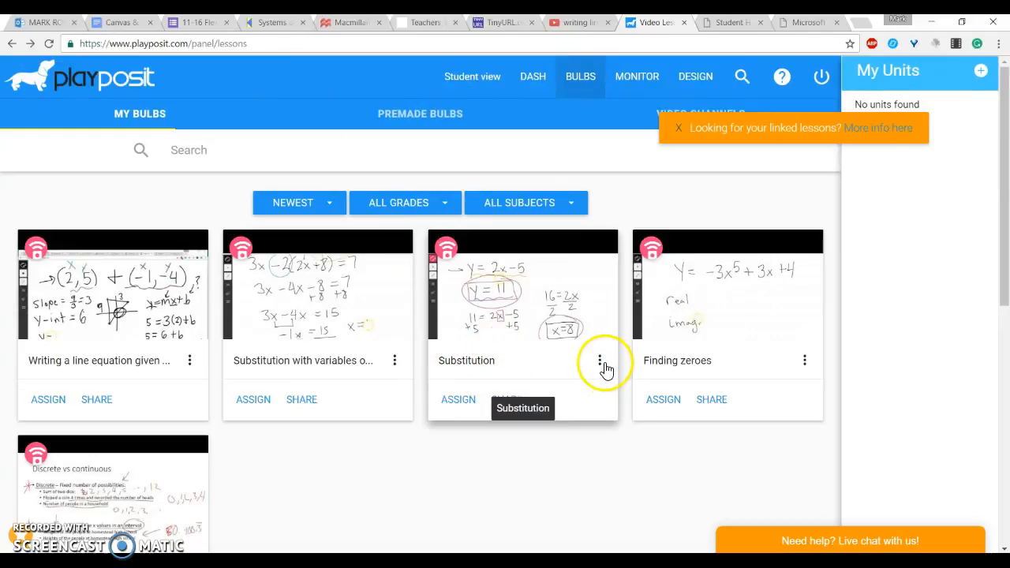
{"action": "left_click", "coordinate": [600, 363]}
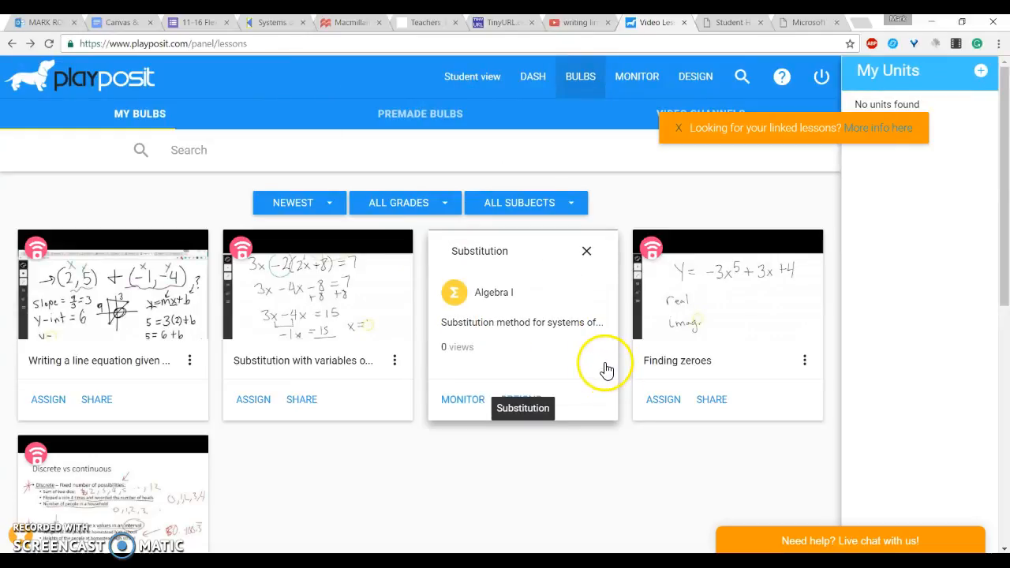
{"action": "left_click", "coordinate": [463, 400]}
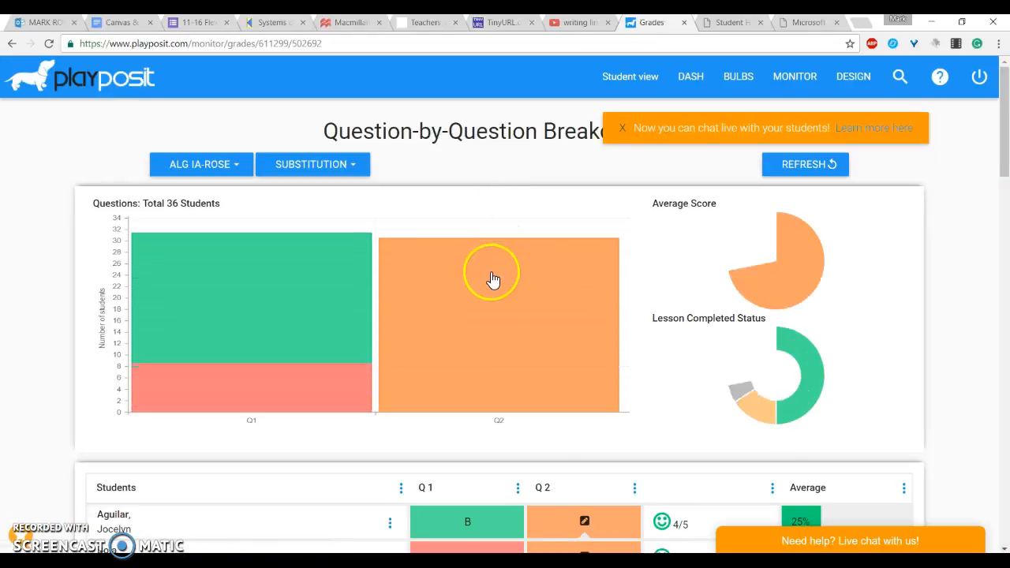
Step: Examine the question-by-question breakdown for Q1 and Q2 of the Substitution lesson
{"action": "scroll", "coordinate": [416, 279], "scroll_direction": "down", "scroll_amount": 3}
{"action": "scroll", "coordinate": [417, 279], "scroll_direction": "up", "scroll_amount": 3}
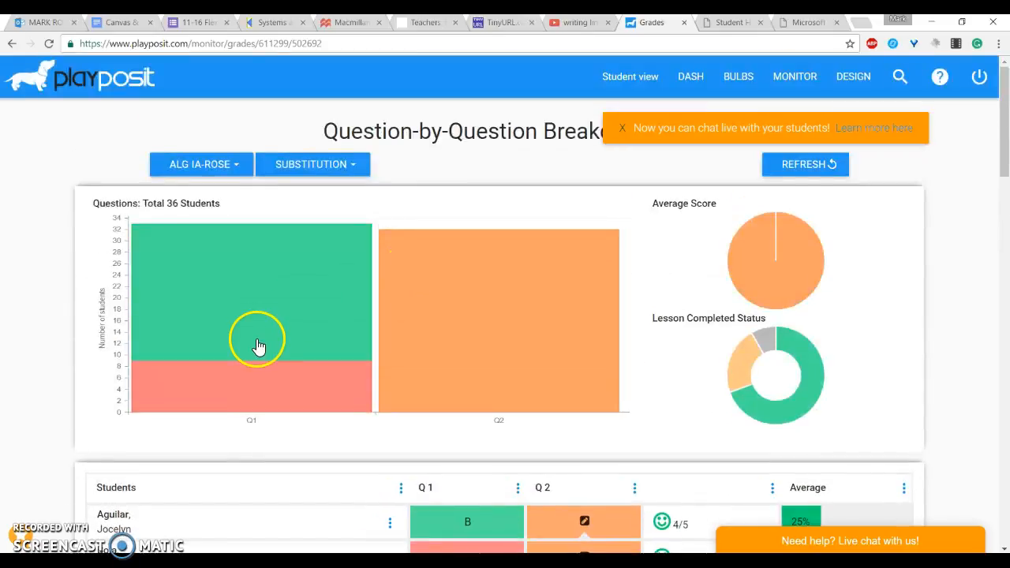
{"action": "left_click", "coordinate": [245, 398]}
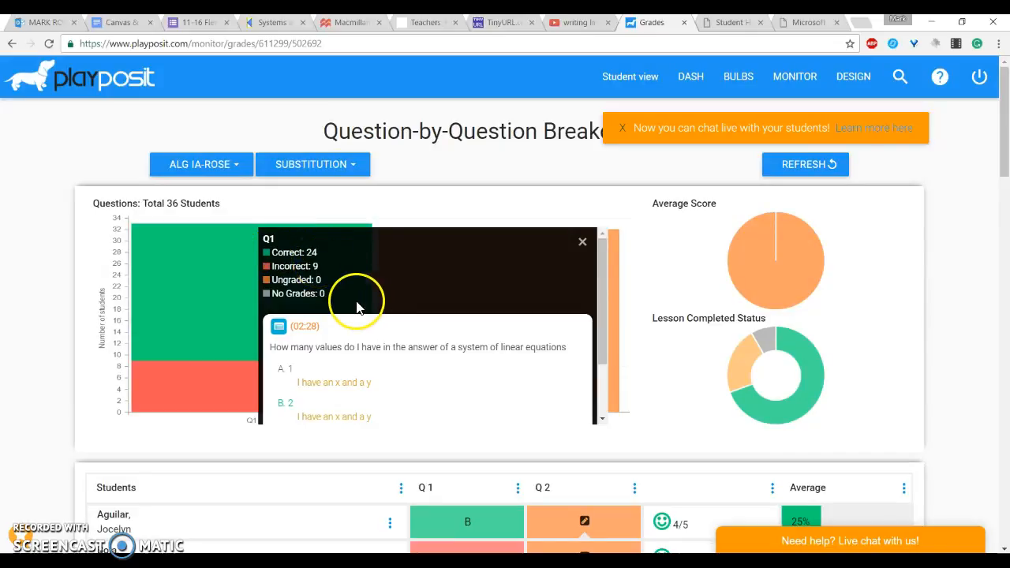
{"action": "scroll", "coordinate": [425, 379], "scroll_direction": "down", "scroll_amount": 1}
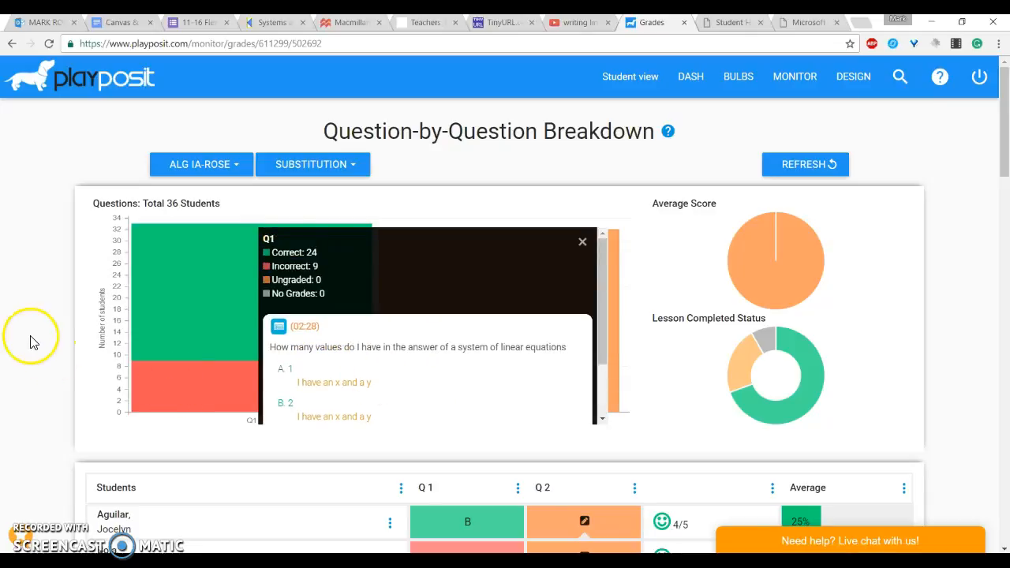
{"action": "mouse_move", "coordinate": [502, 297]}
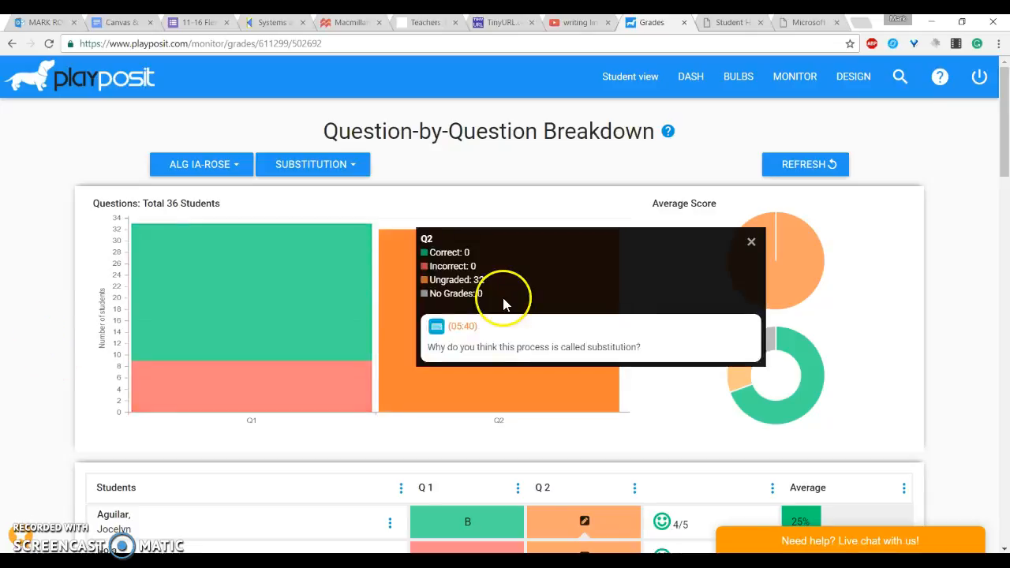
{"action": "scroll", "coordinate": [521, 312], "scroll_direction": "down", "scroll_amount": 1}
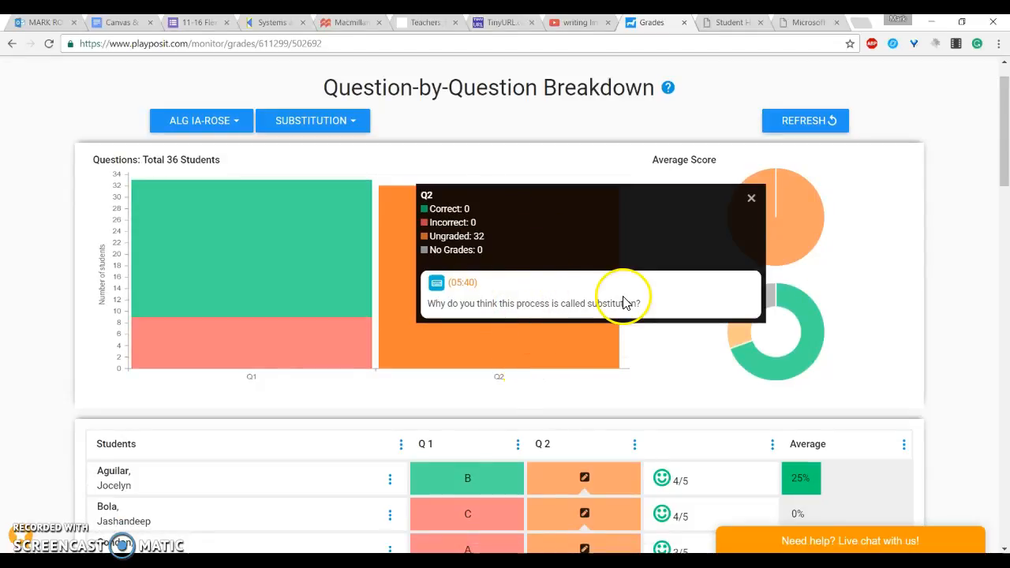
{"action": "scroll", "coordinate": [626, 376], "scroll_direction": "down", "scroll_amount": 4}
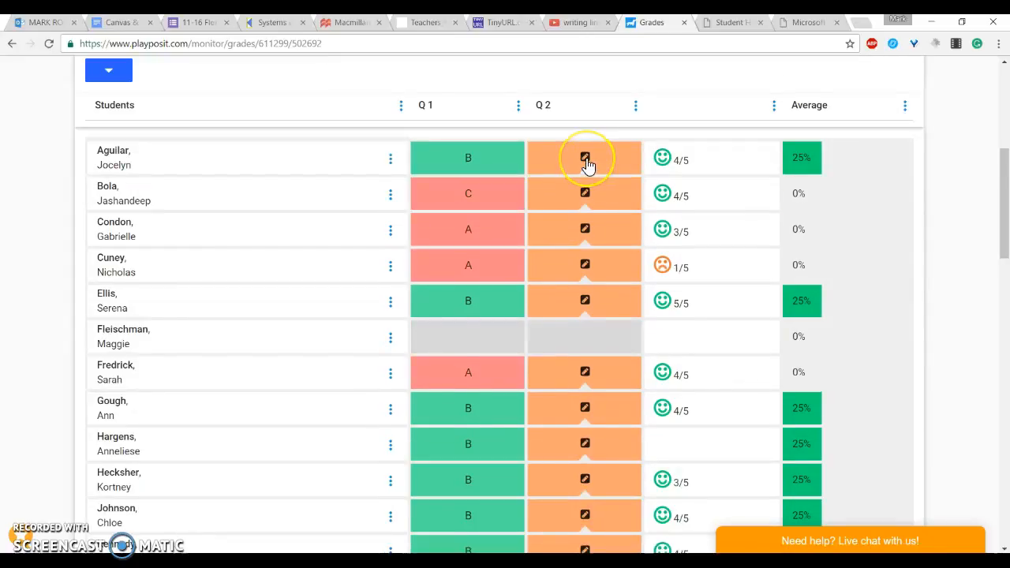
Step: Expand students' Q2 written responses and scroll through the student grades table
{"action": "left_click", "coordinate": [585, 160]}
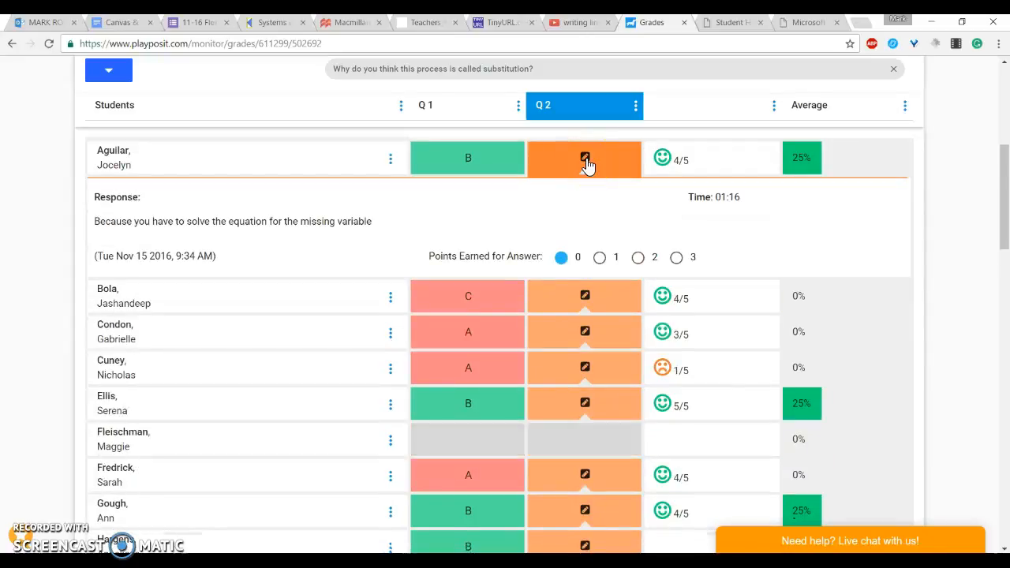
{"action": "left_click", "coordinate": [582, 299]}
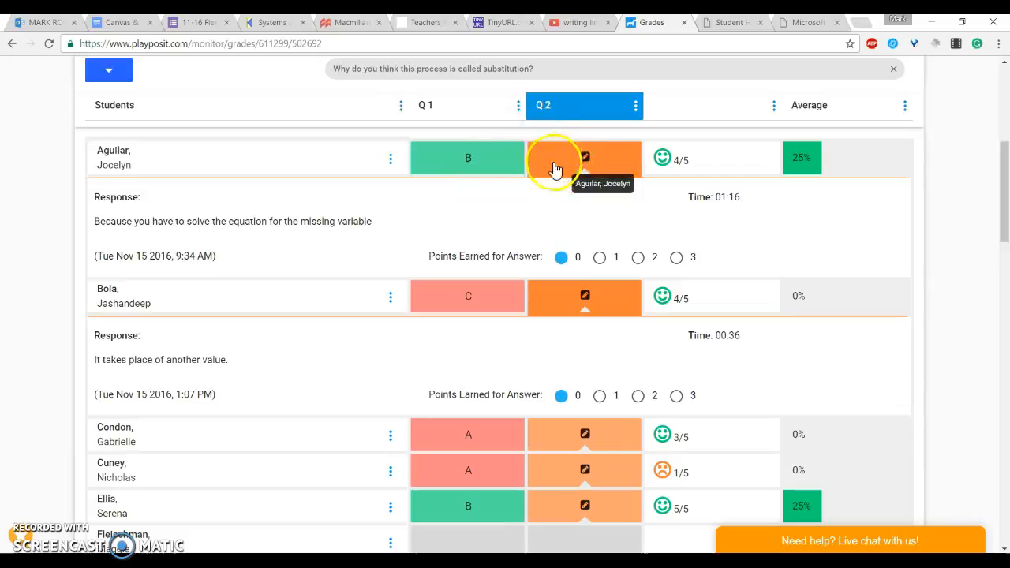
{"action": "scroll", "coordinate": [577, 251], "scroll_direction": "down", "scroll_amount": 1}
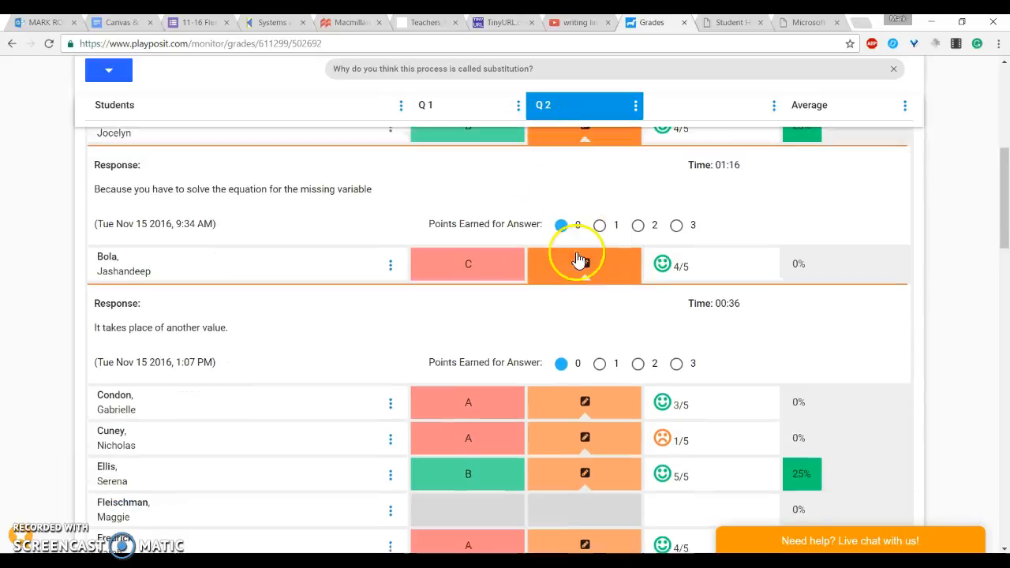
{"action": "scroll", "coordinate": [576, 252], "scroll_direction": "up", "scroll_amount": 2}
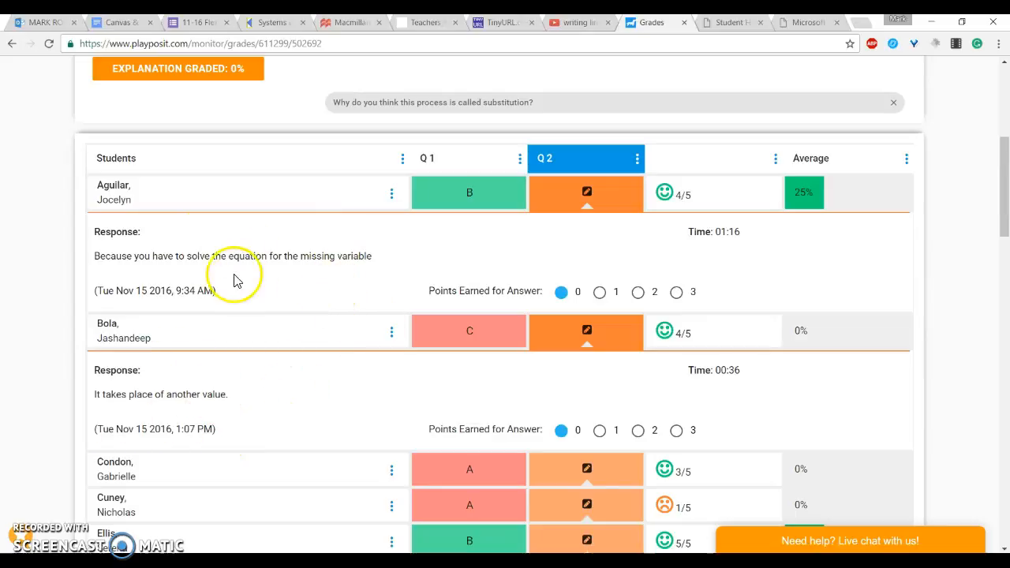
{"action": "scroll", "coordinate": [538, 352], "scroll_direction": "down", "scroll_amount": 1}
{"action": "scroll", "coordinate": [538, 352], "scroll_direction": "down", "scroll_amount": 3}
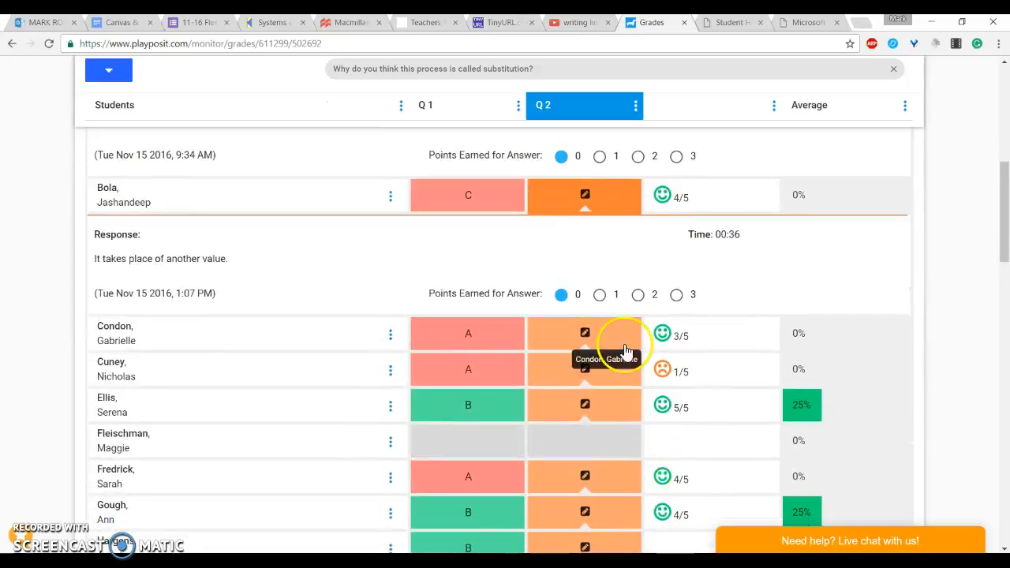
{"action": "left_click", "coordinate": [683, 371]}
{"action": "scroll", "coordinate": [682, 371], "scroll_direction": "down", "scroll_amount": 5}
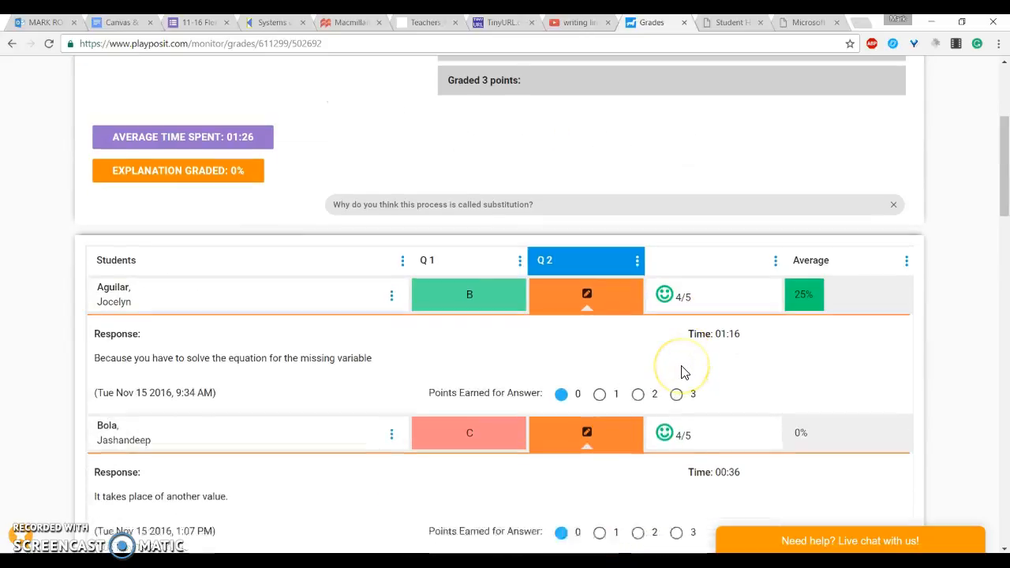
{"action": "scroll", "coordinate": [682, 372], "scroll_direction": "down", "scroll_amount": 10}
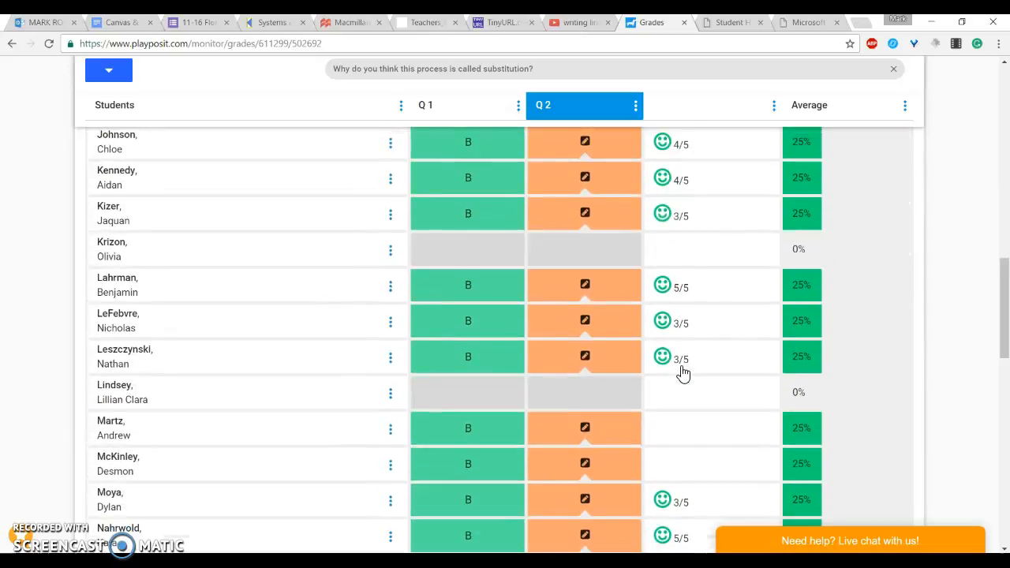
{"action": "scroll", "coordinate": [683, 373], "scroll_direction": "down", "scroll_amount": 8}
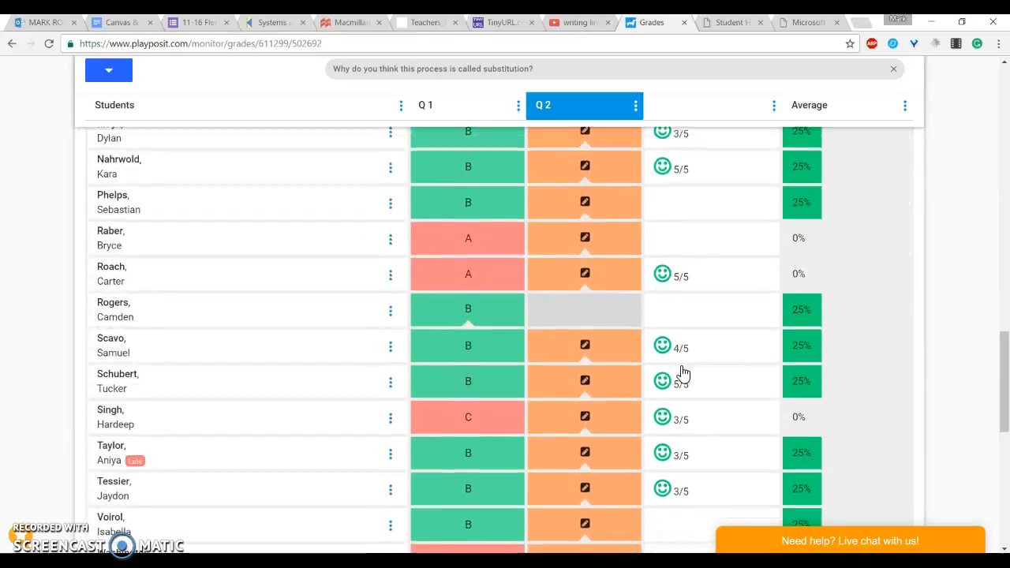
{"action": "scroll", "coordinate": [662, 249], "scroll_direction": "up", "scroll_amount": 5}
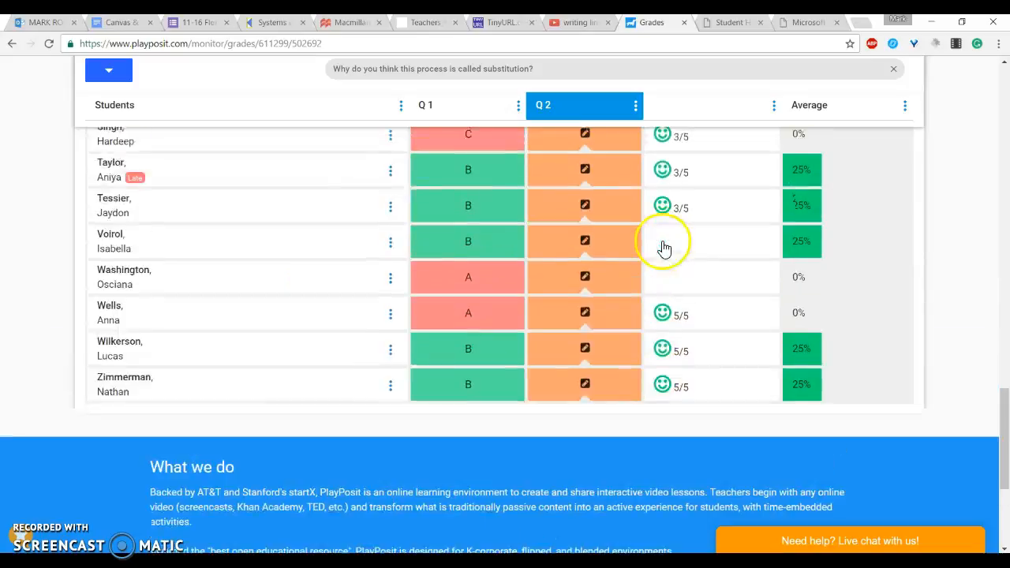
Step: Scroll through the Substitution lesson's grades table and Q2 written responses once more
{"action": "scroll", "coordinate": [669, 440], "scroll_direction": "up", "scroll_amount": 8}
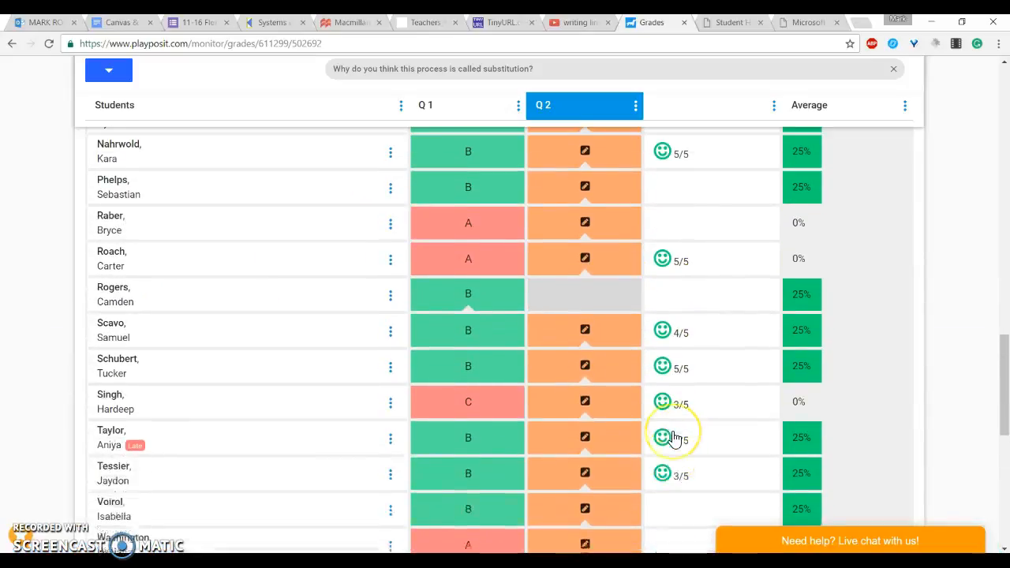
{"action": "scroll", "coordinate": [675, 439], "scroll_direction": "up", "scroll_amount": 4}
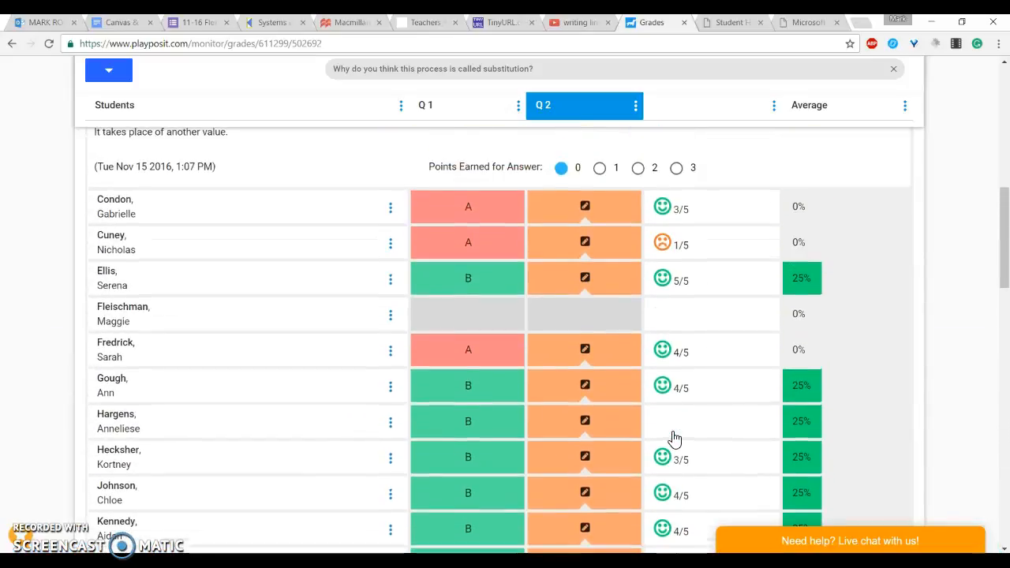
{"action": "left_click", "coordinate": [674, 426]}
{"action": "scroll", "coordinate": [685, 405], "scroll_direction": "down", "scroll_amount": 1}
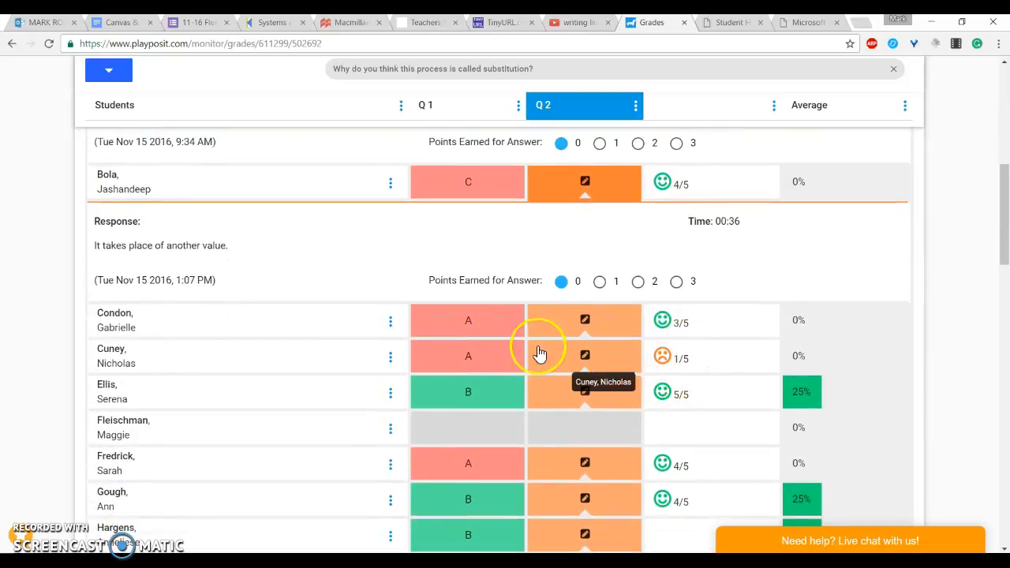
{"action": "scroll", "coordinate": [493, 351], "scroll_direction": "up", "scroll_amount": 3}
{"action": "scroll", "coordinate": [492, 349], "scroll_direction": "up", "scroll_amount": 3}
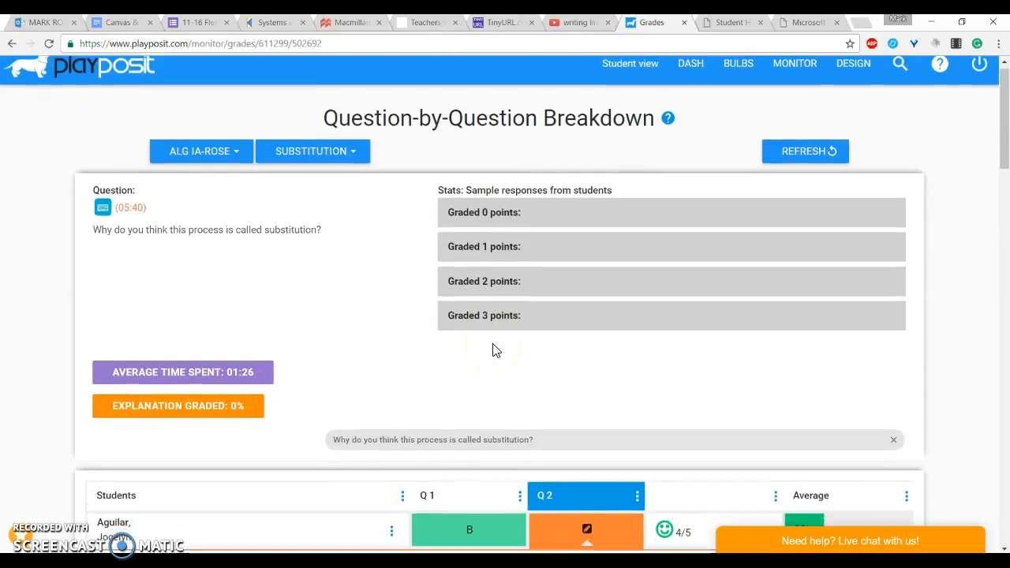
{"action": "scroll", "coordinate": [492, 350], "scroll_direction": "down", "scroll_amount": 6}
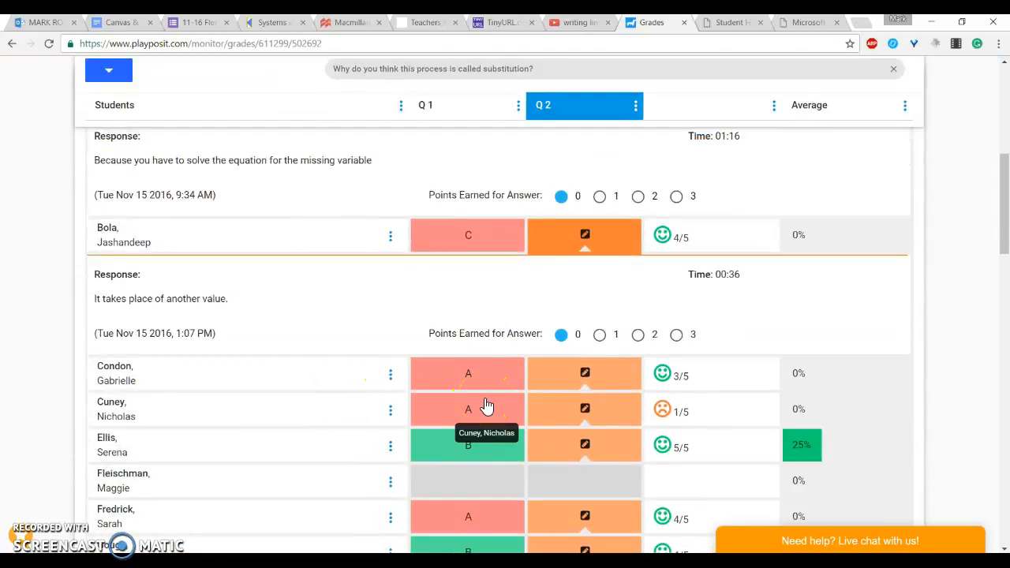
{"action": "scroll", "coordinate": [624, 320], "scroll_direction": "up", "scroll_amount": 3}
{"action": "scroll", "coordinate": [624, 320], "scroll_direction": "down", "scroll_amount": 9}
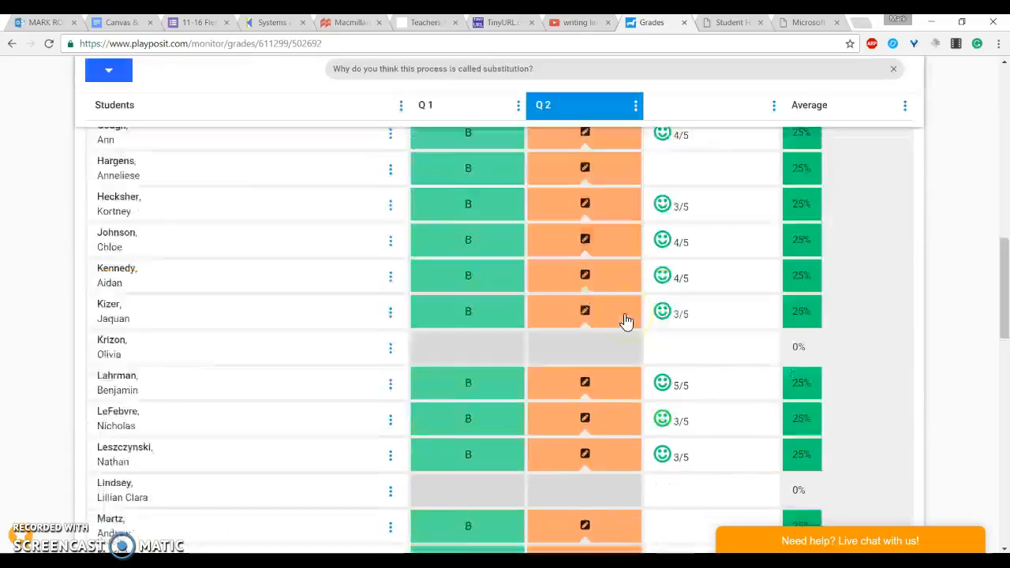
{"action": "scroll", "coordinate": [624, 320], "scroll_direction": "down", "scroll_amount": 10}
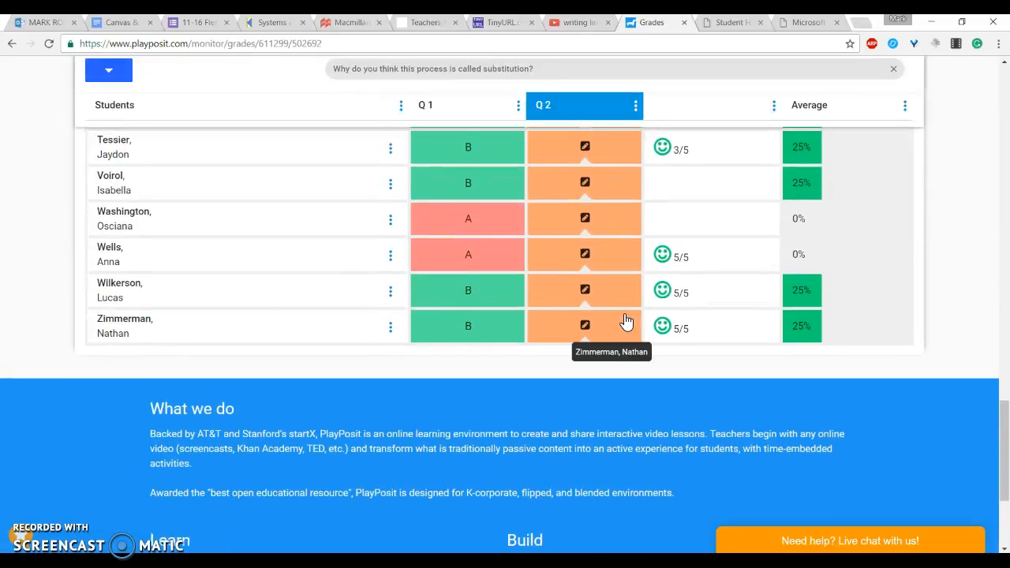
{"action": "scroll", "coordinate": [624, 320], "scroll_direction": "up", "scroll_amount": 15}
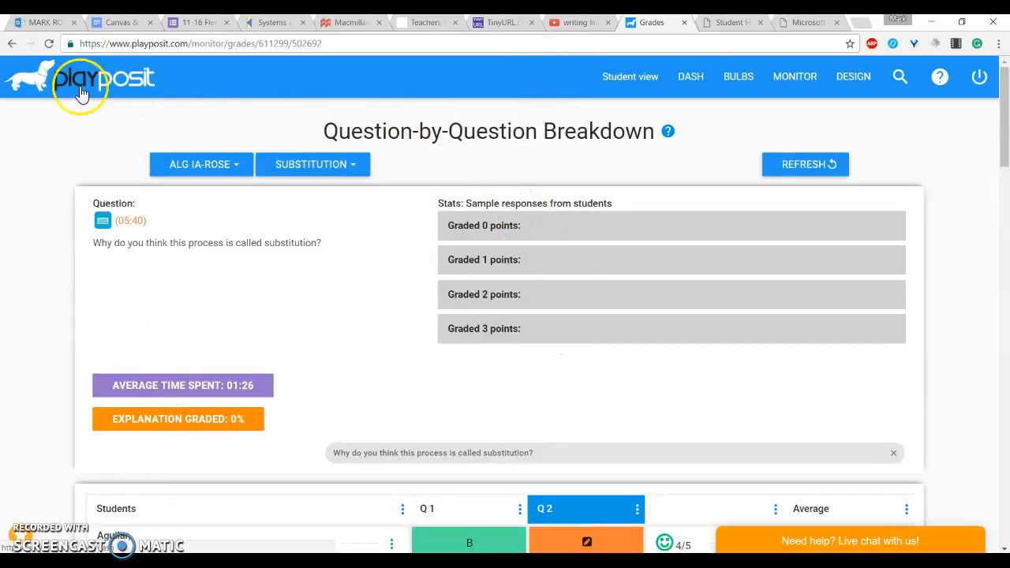
Step: Return to the PlayPosit dashboard and look over the recent video bulbs
{"action": "left_click", "coordinate": [48, 86]}
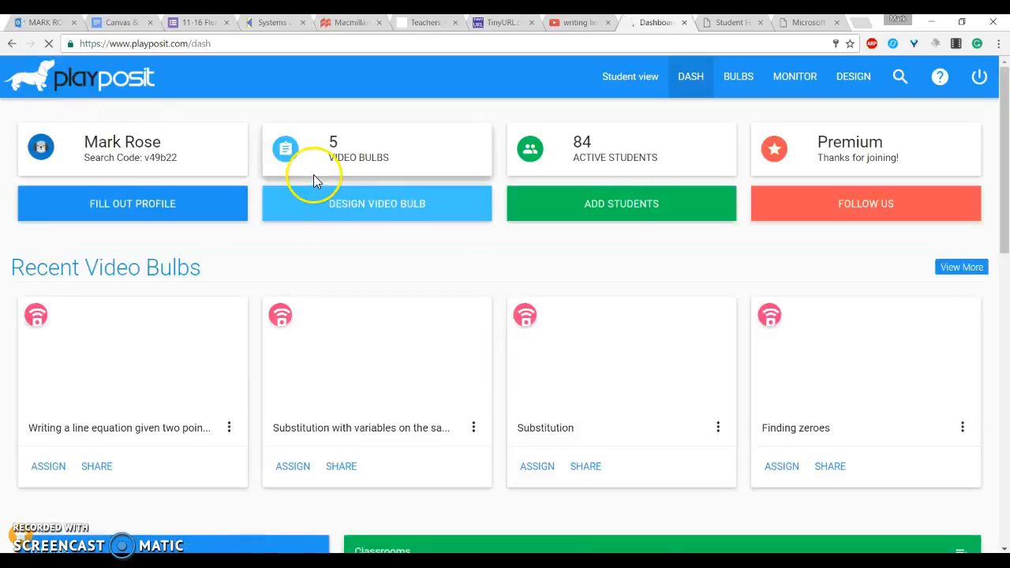
{"action": "scroll", "coordinate": [521, 261], "scroll_direction": "down", "scroll_amount": 1}
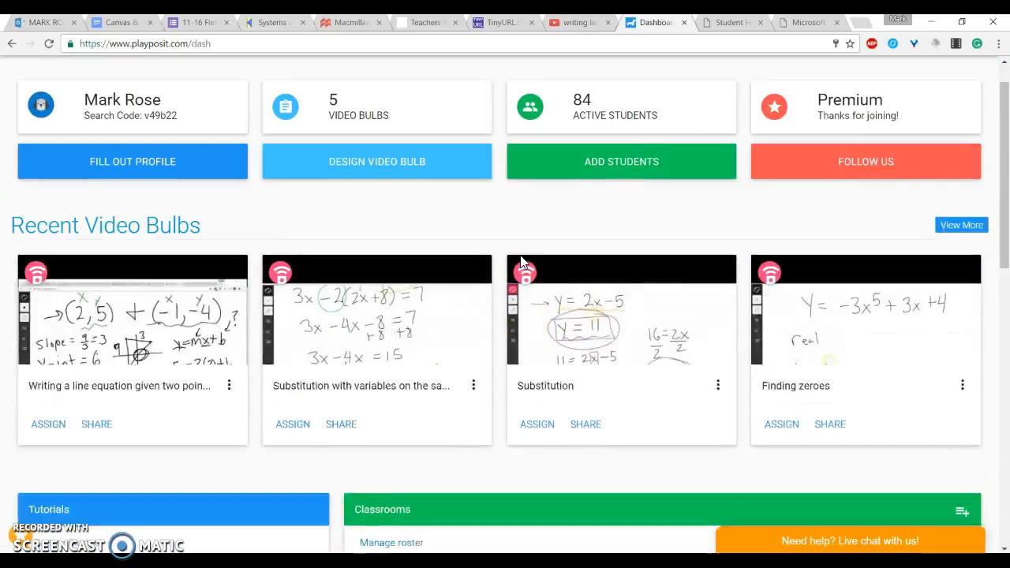
{"action": "scroll", "coordinate": [521, 261], "scroll_direction": "up", "scroll_amount": 1}
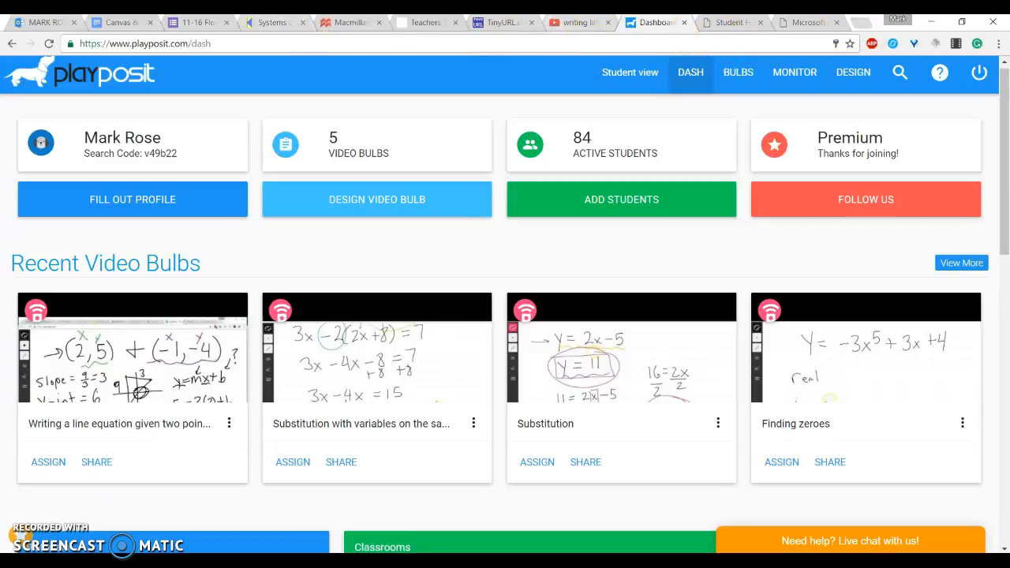
Step: Open the school's Canvas site in a new tab and go to its calendar
{"action": "left_click", "coordinate": [864, 24]}
{"action": "type", "text": "sa"}
{"action": "key", "text": "Return"}
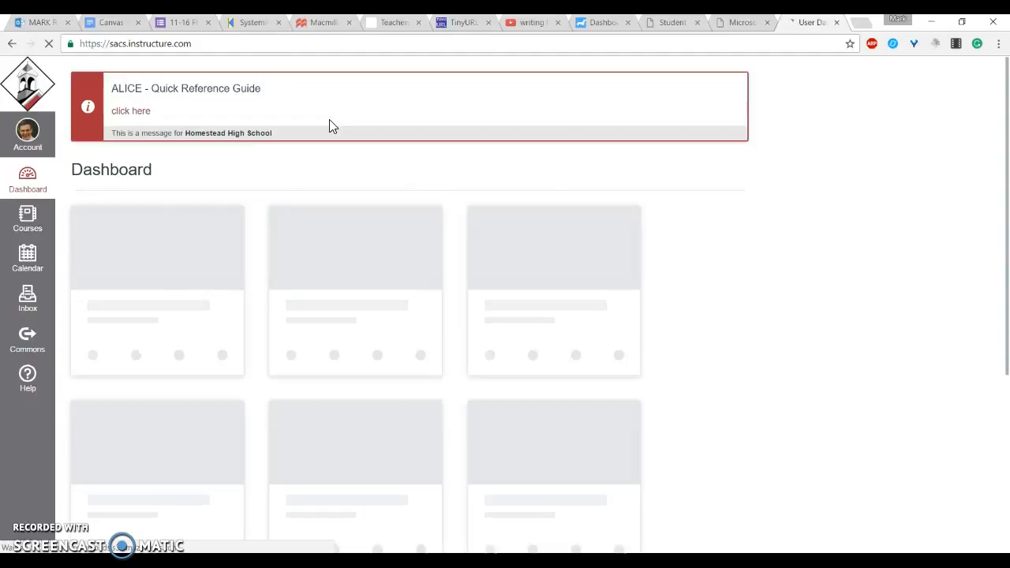
{"action": "left_click", "coordinate": [34, 254]}
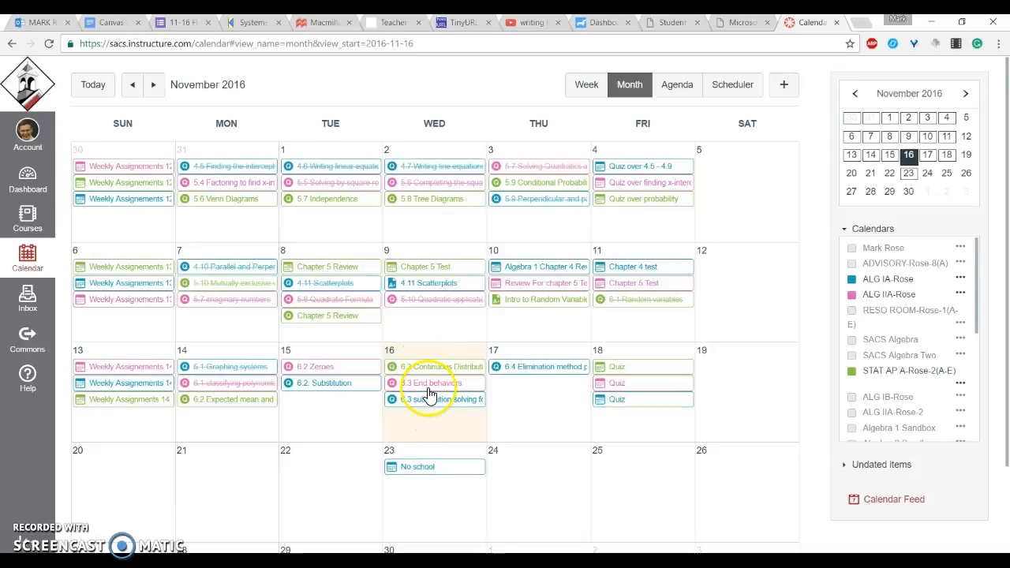
Step: Open the 6.3 substitution solving for a variable calendar event and read its PlayPosit link and instructions
{"action": "left_click", "coordinate": [431, 402]}
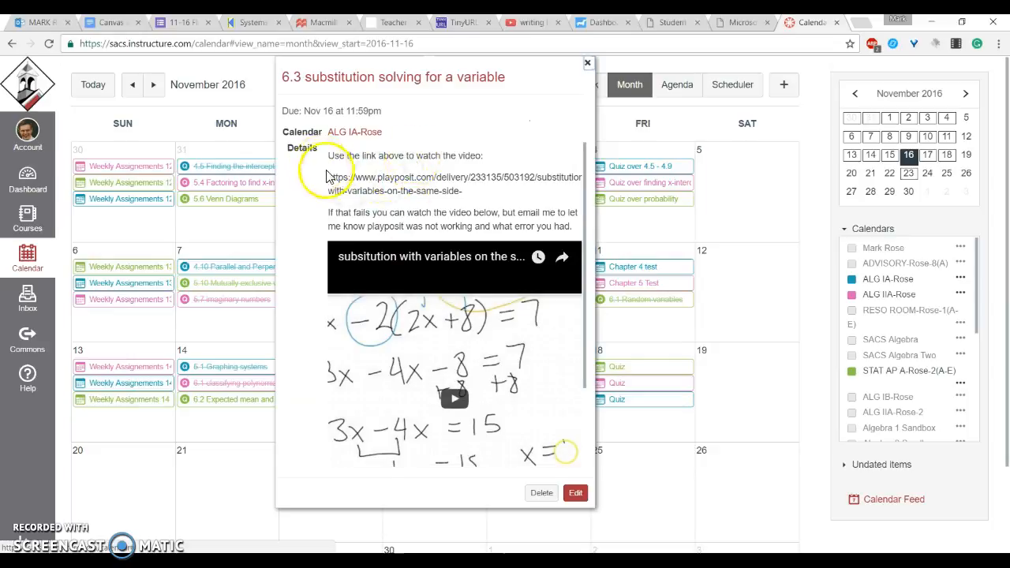
{"action": "scroll", "coordinate": [412, 172], "scroll_direction": "right", "scroll_amount": 1}
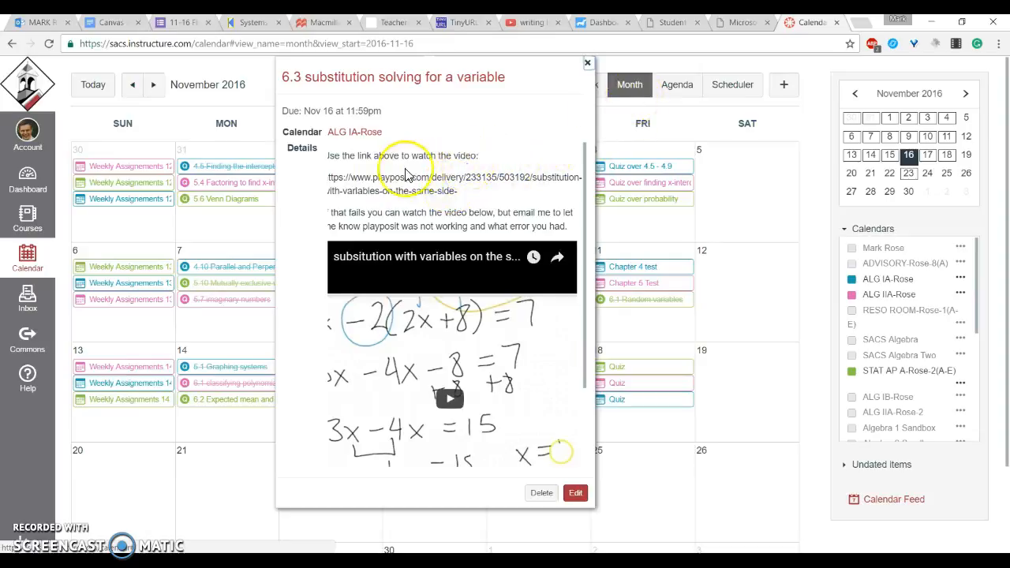
{"action": "scroll", "coordinate": [406, 175], "scroll_direction": "down", "scroll_amount": 1}
{"action": "scroll", "coordinate": [442, 166], "scroll_direction": "left", "scroll_amount": 1}
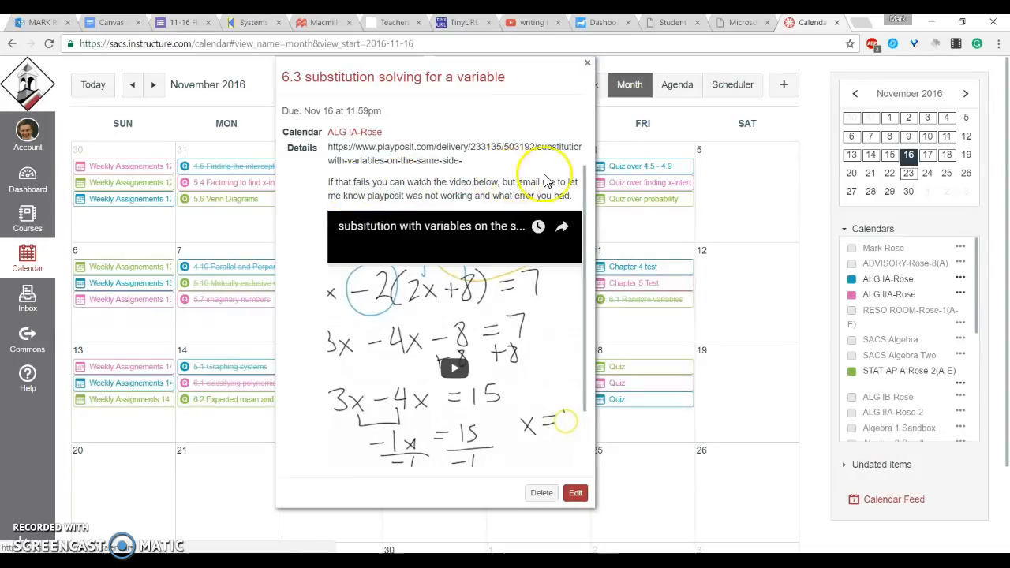
{"action": "scroll", "coordinate": [522, 138], "scroll_direction": "down", "scroll_amount": 1}
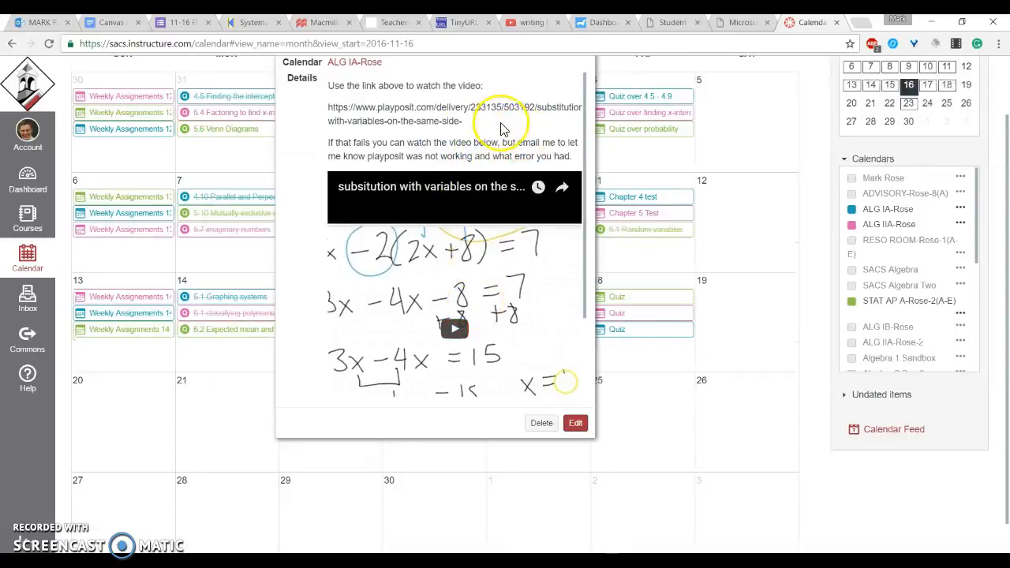
{"action": "scroll", "coordinate": [501, 128], "scroll_direction": "up", "scroll_amount": 1}
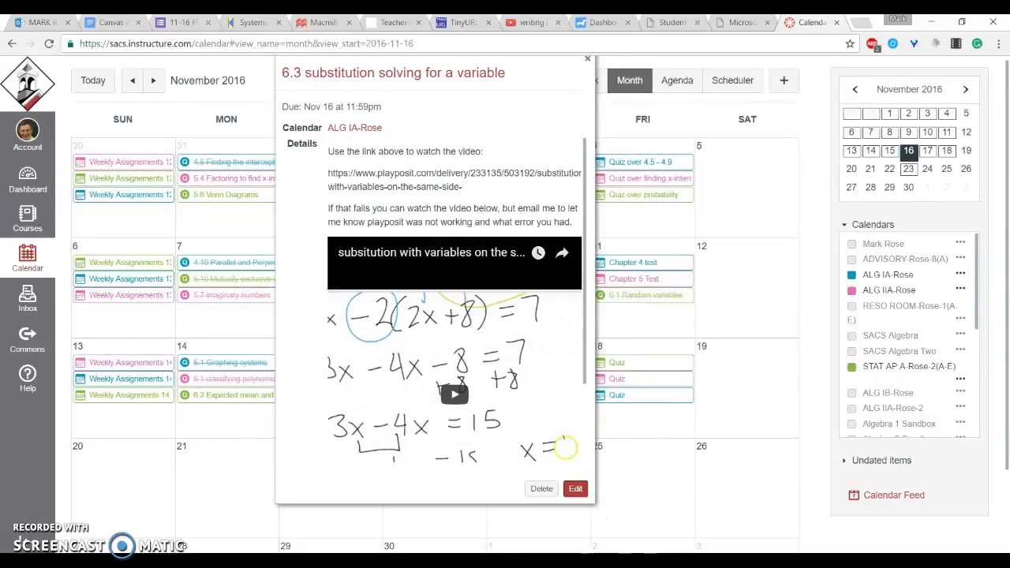
Step: Switch to PowerPoint and enter the teacher's e-mail address as a bullet on the Playposit slide
{"action": "mouse_move", "coordinate": [789, 552]}
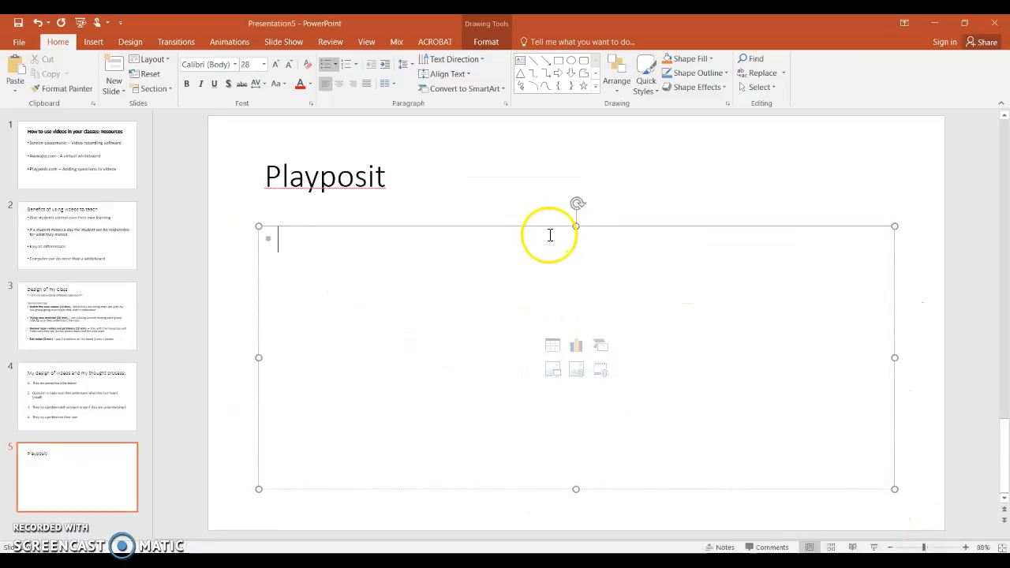
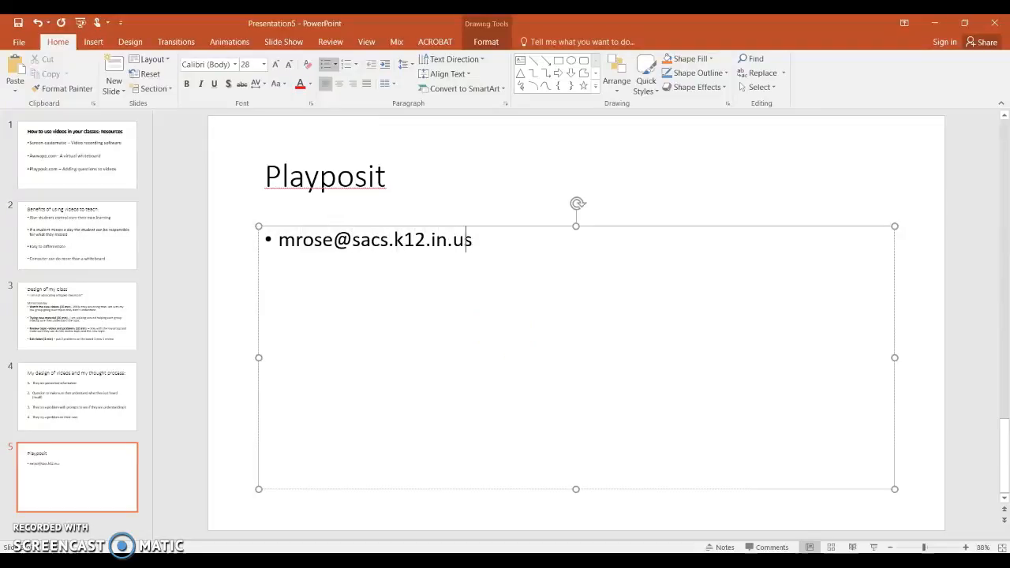